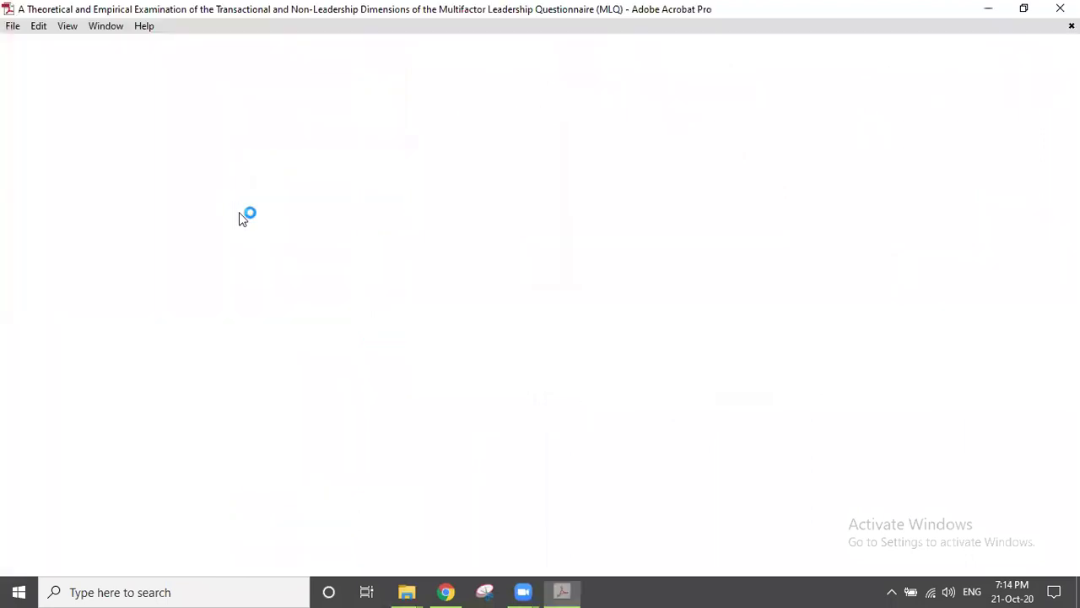
Step: Zoom the MLQ paper's title page to 75%, then move the zoom choice toward 100%
left_click(285, 78)
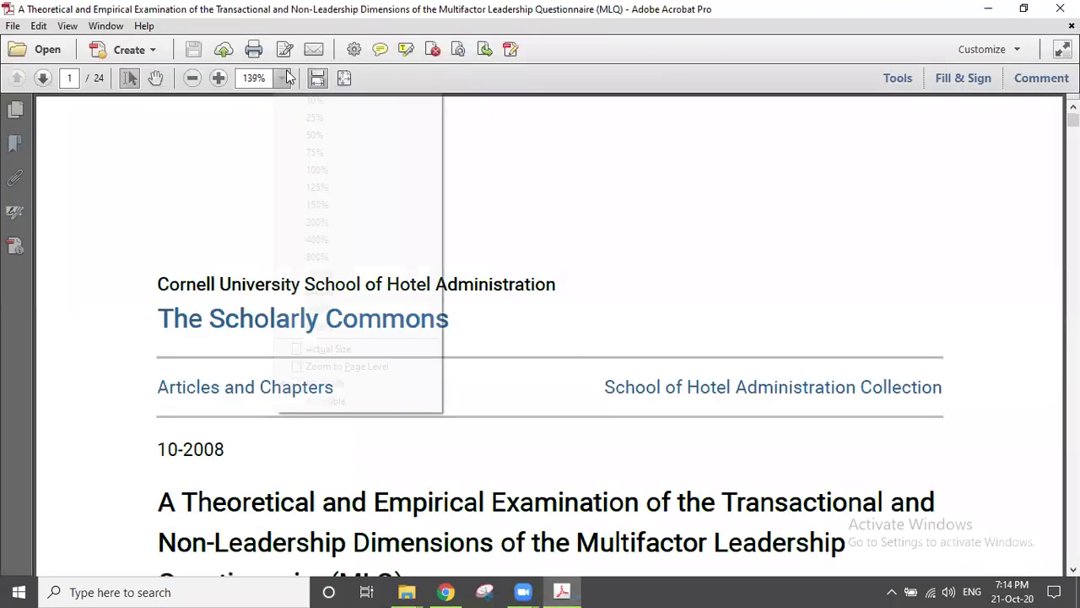
left_click(329, 153)
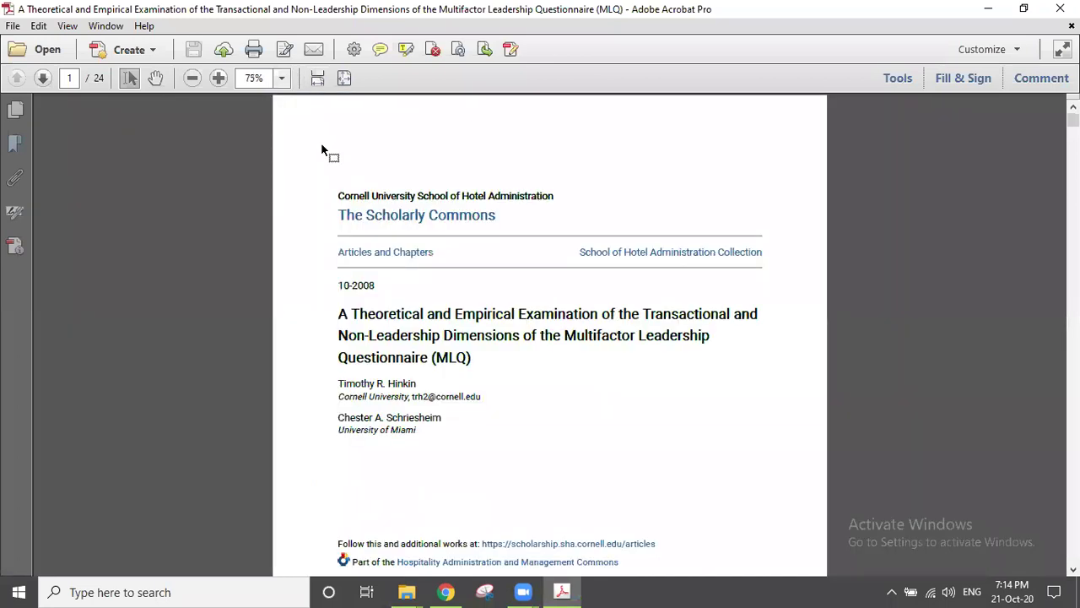
left_click(285, 78)
key("Down")
Step: Apply 100% zoom and scroll through the title page and opening pages toward the Introduction
key("Return")
scroll(741, 229, "up", 1)
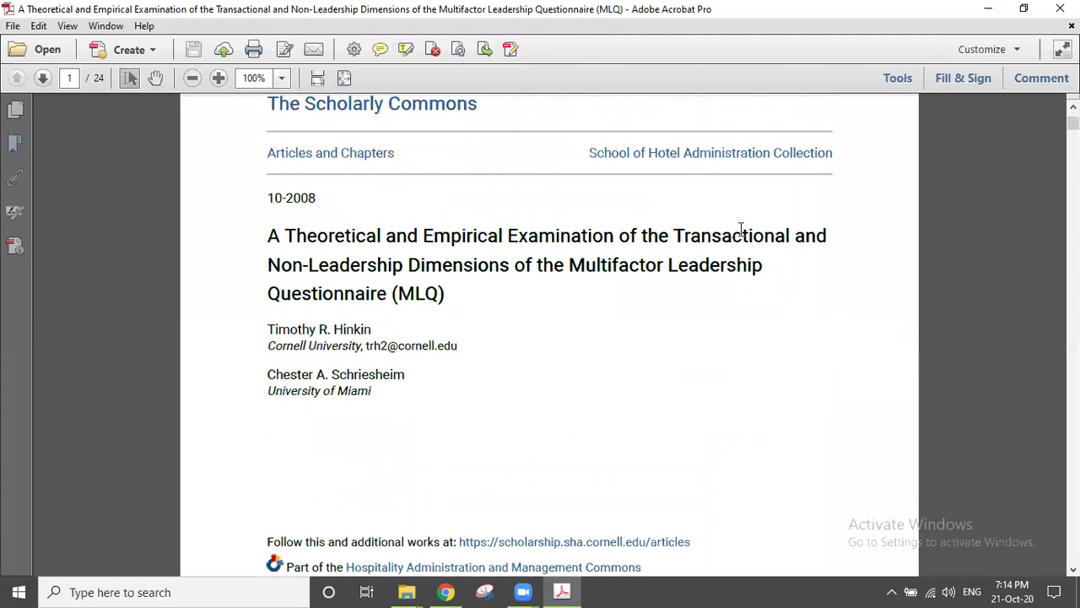
scroll(454, 210, "down", 1)
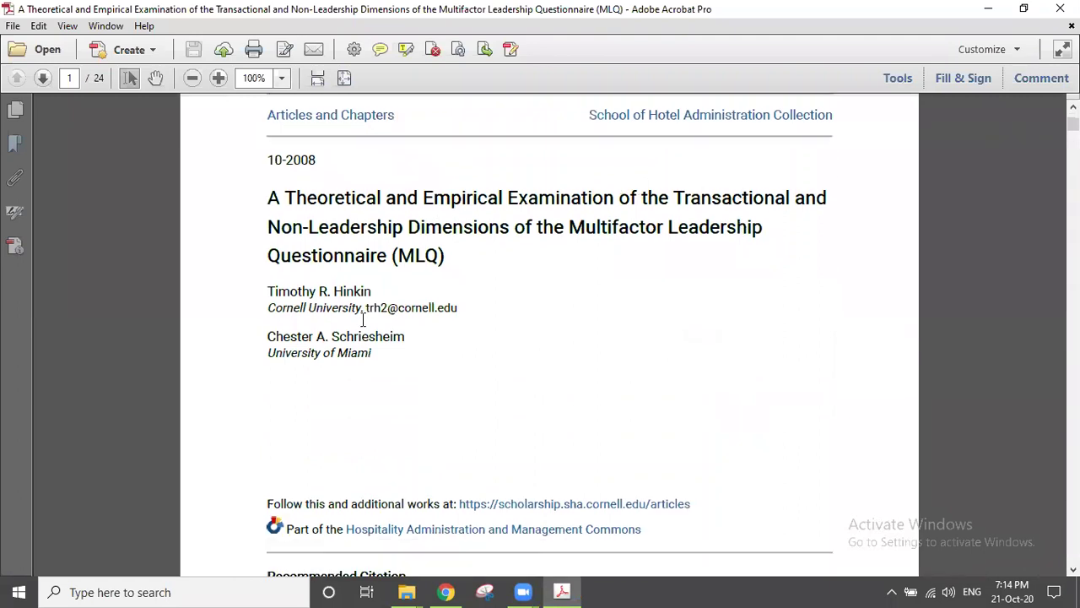
scroll(396, 295, "down", 20)
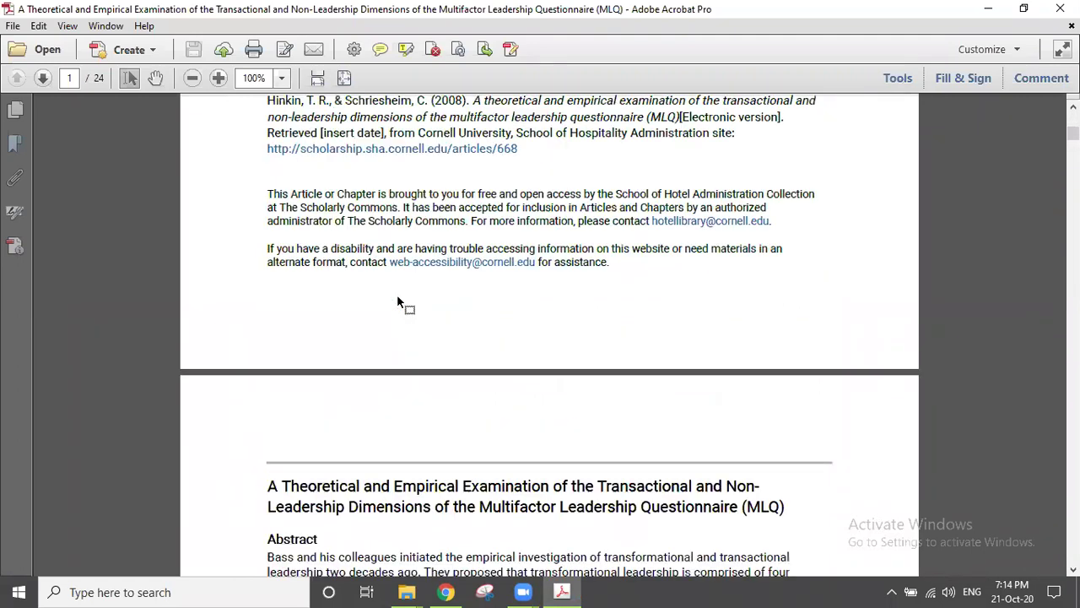
scroll(397, 294, "down", 9)
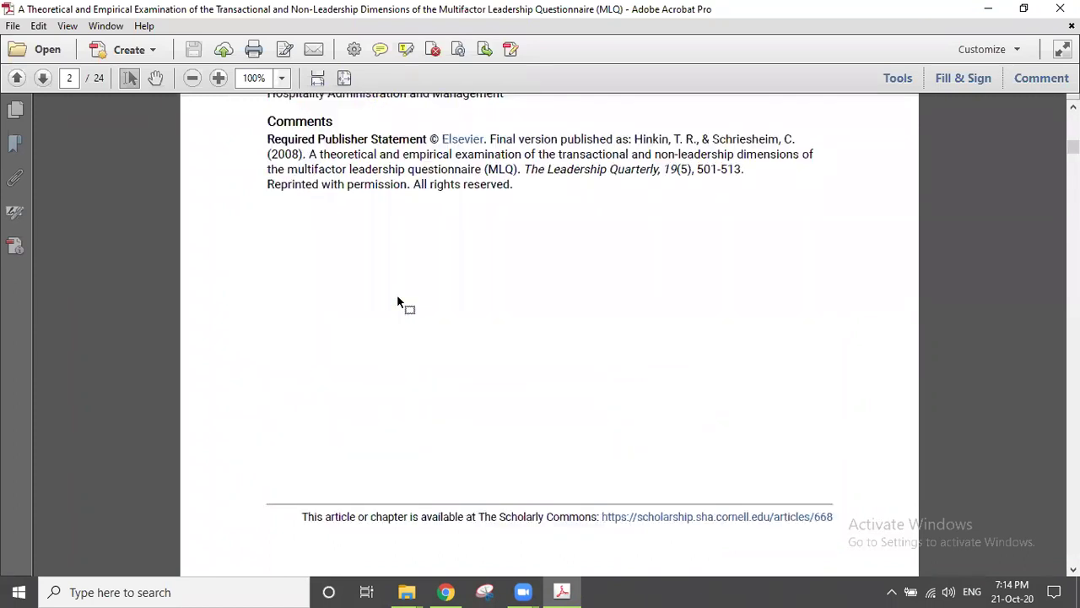
scroll(397, 298, "up", 6)
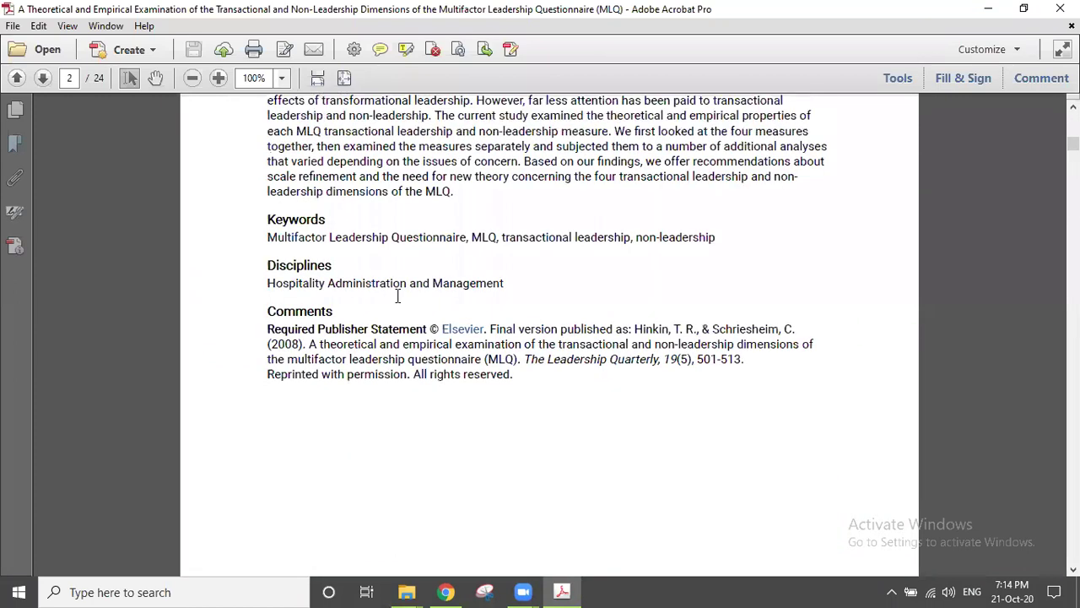
scroll(398, 296, "up", 7)
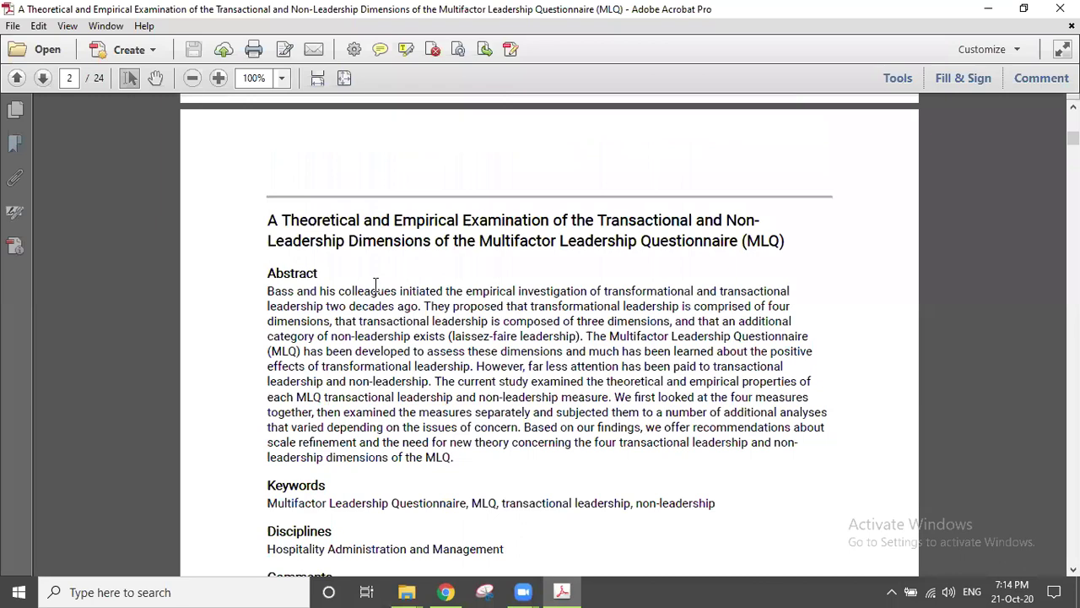
scroll(375, 284, "down", 20)
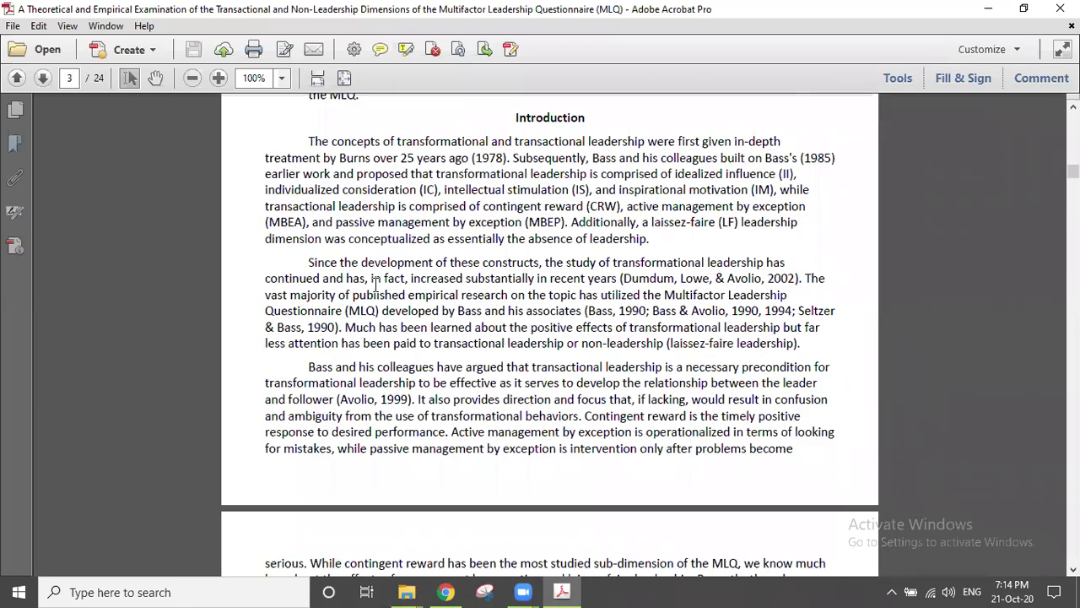
scroll(375, 285, "down", 3)
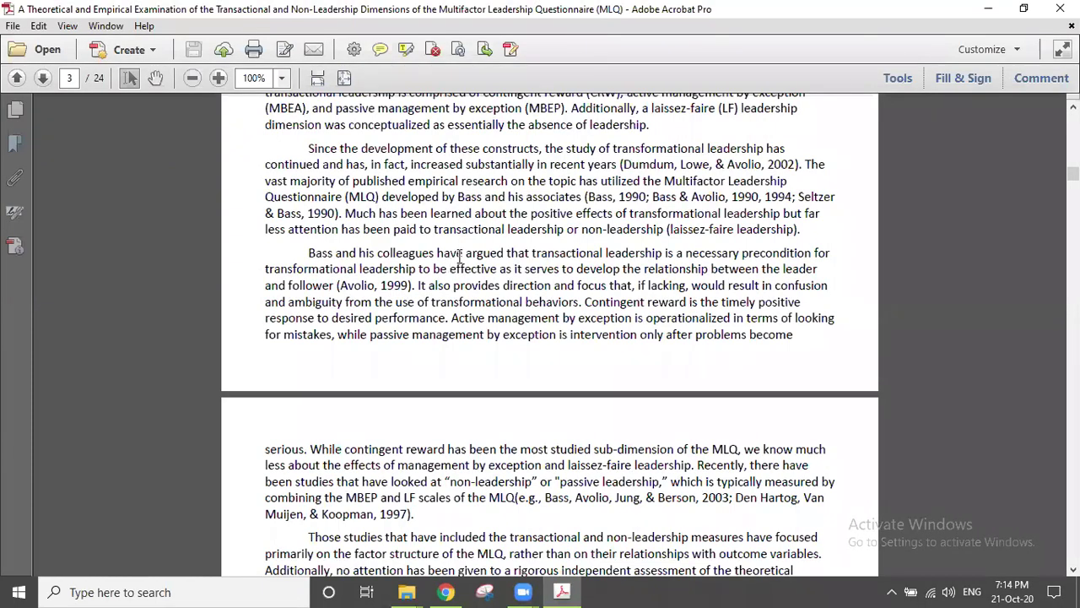
left_click_drag(1072, 173, 1072, 488)
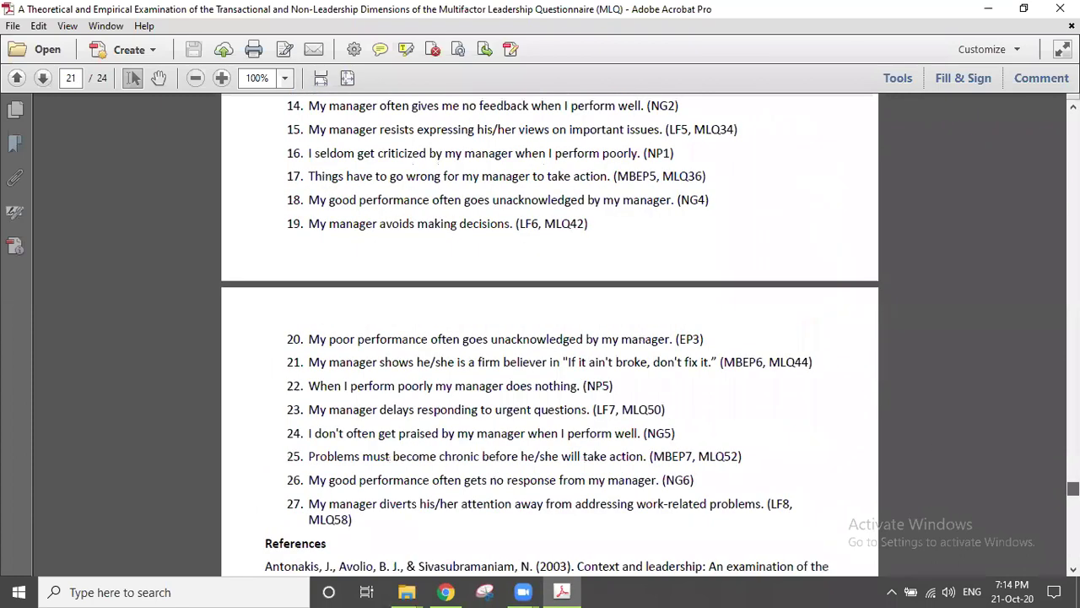
Step: Scroll past the page-21 References, then back up to page 13's Stage 4 laissez-faire section
scroll(757, 435, "down", 2)
scroll(337, 412, "down", 2)
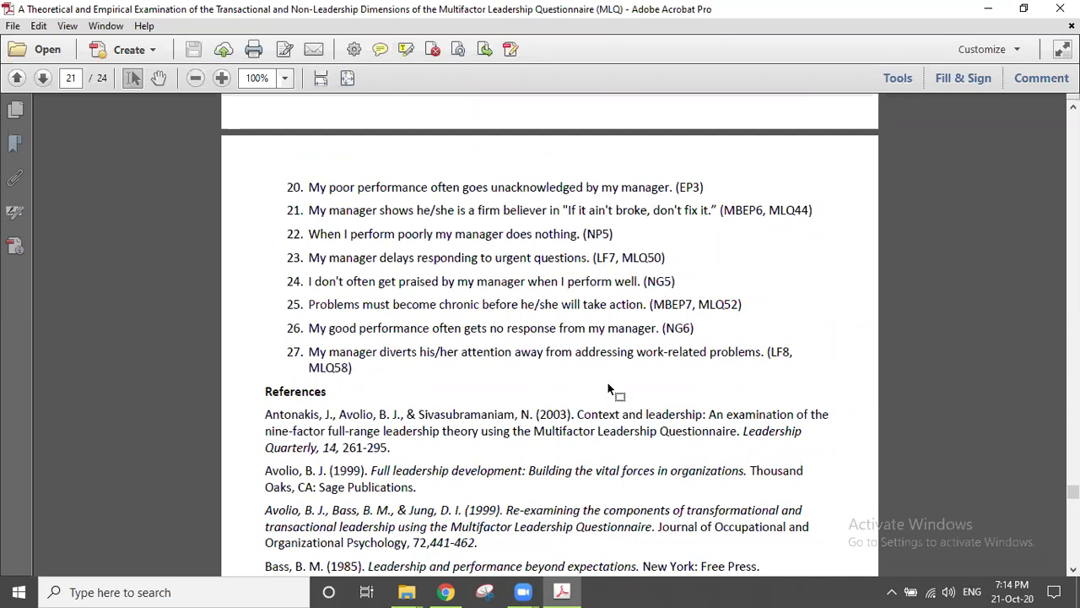
left_click_drag(1072, 491, 1072, 369)
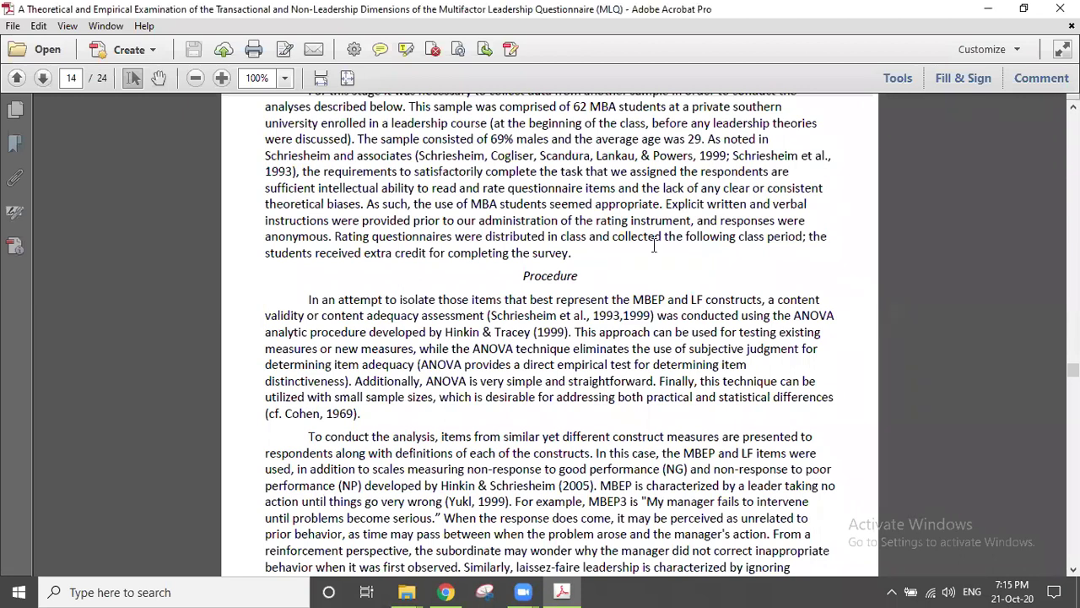
scroll(652, 246, "up", 5)
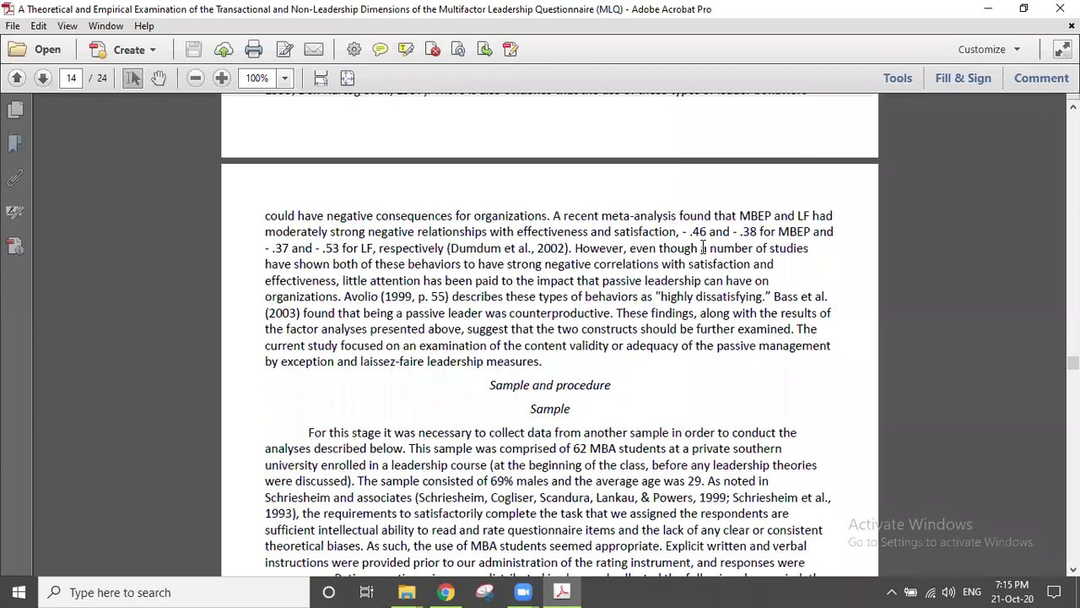
scroll(703, 246, "up", 1)
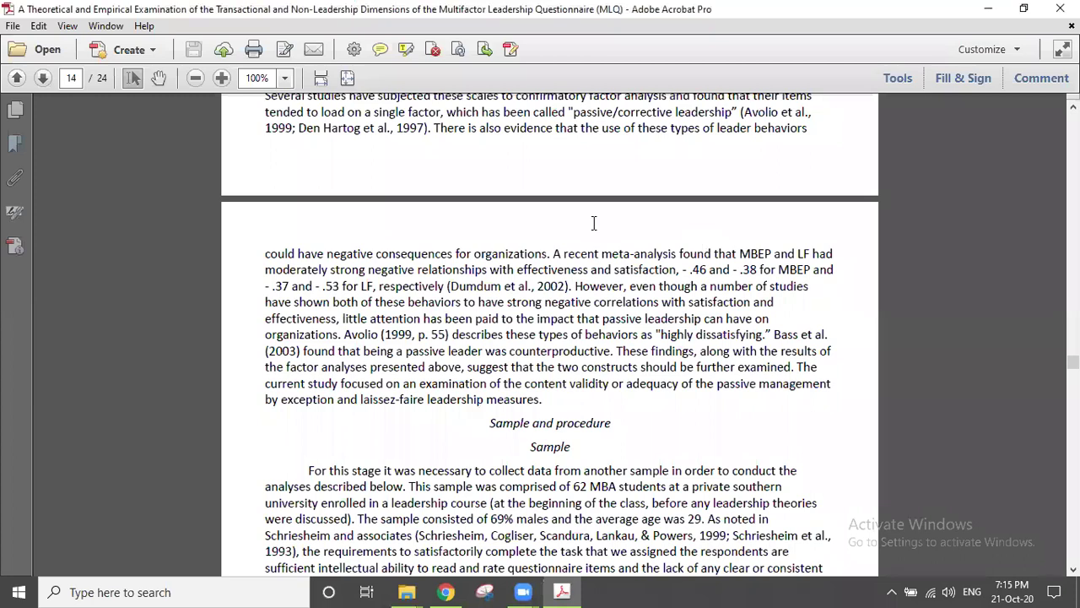
scroll(594, 223, "up", 5)
scroll(598, 211, "up", 4)
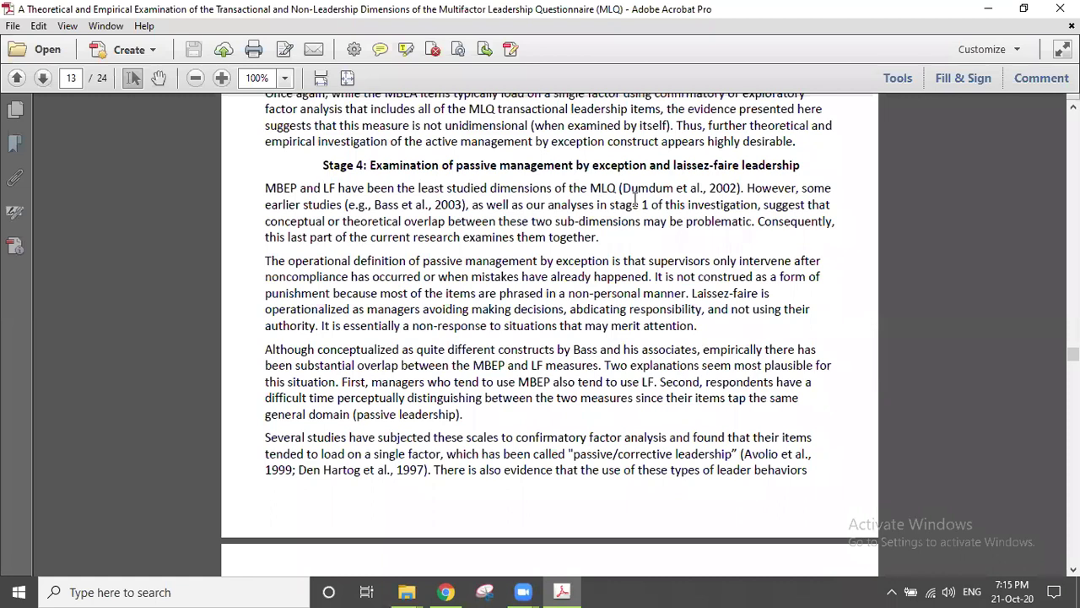
Step: Restore the Acrobat window to a smaller size and set the zoom to 75%
left_click(1023, 7)
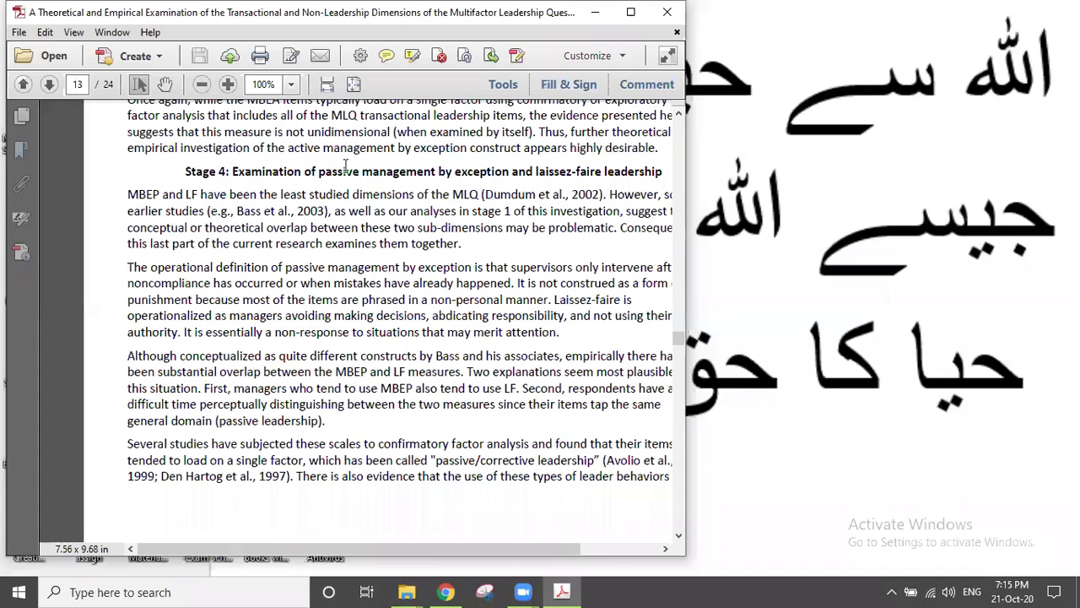
left_click(291, 85)
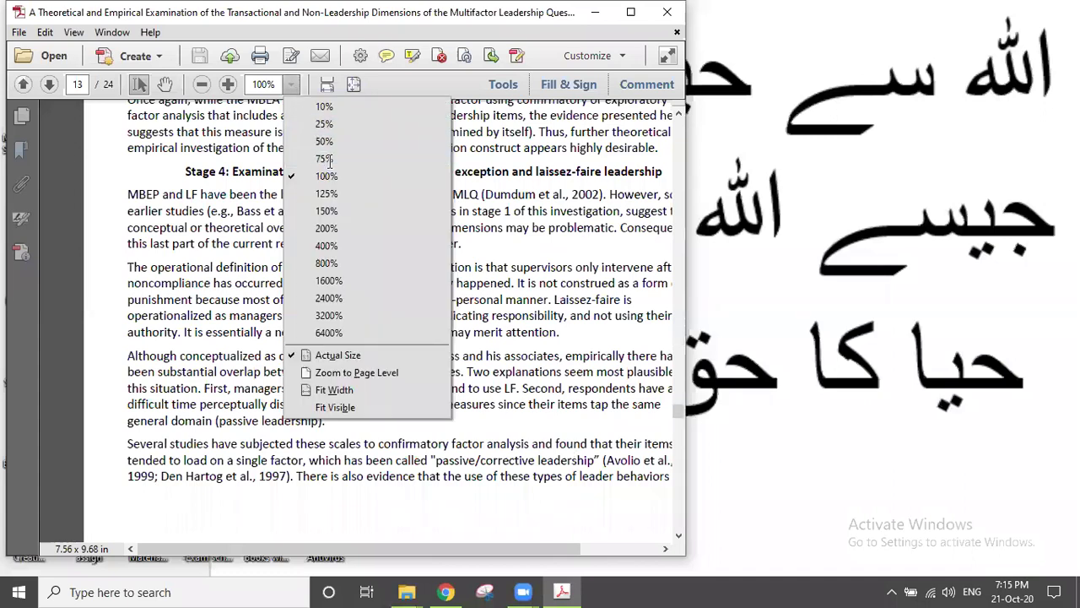
left_click(324, 159)
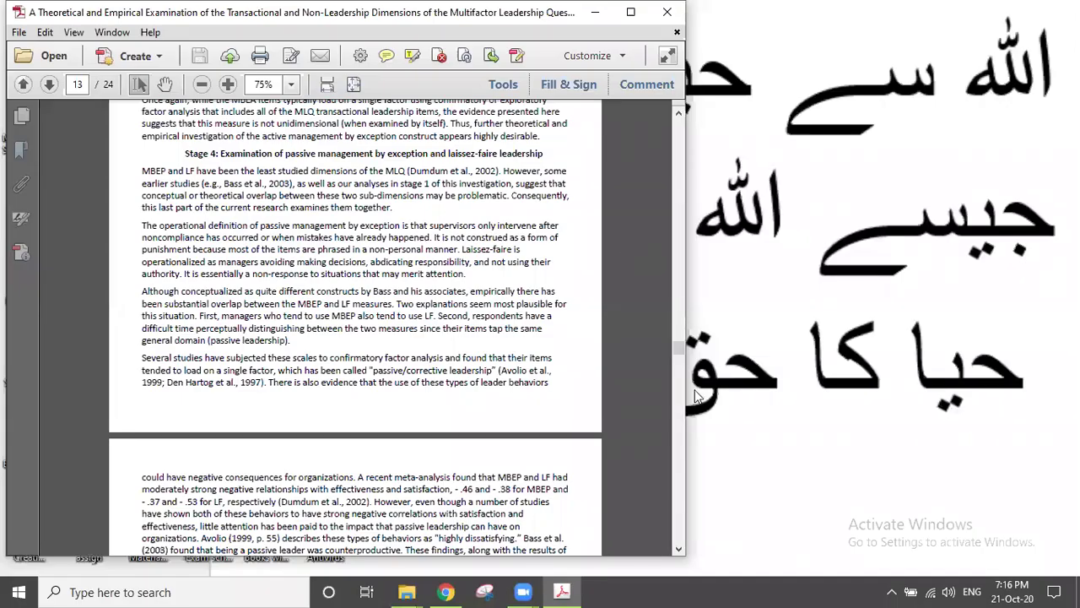
Step: Scroll up to page 12's Analyses and results section with Table 7
scroll(413, 261, "up", 1)
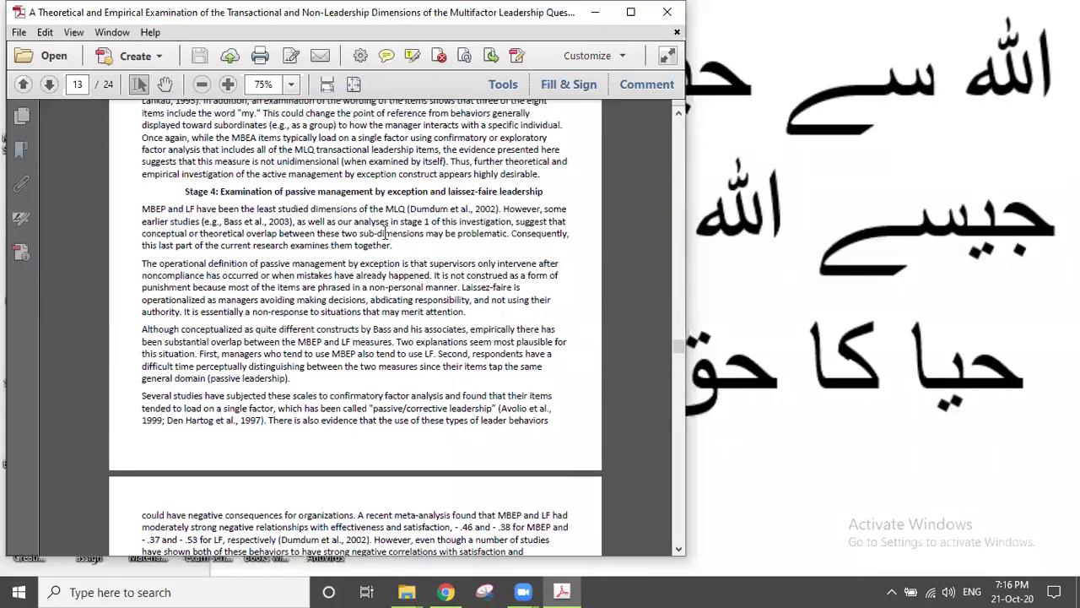
scroll(388, 232, "up", 2)
scroll(401, 228, "up", 1)
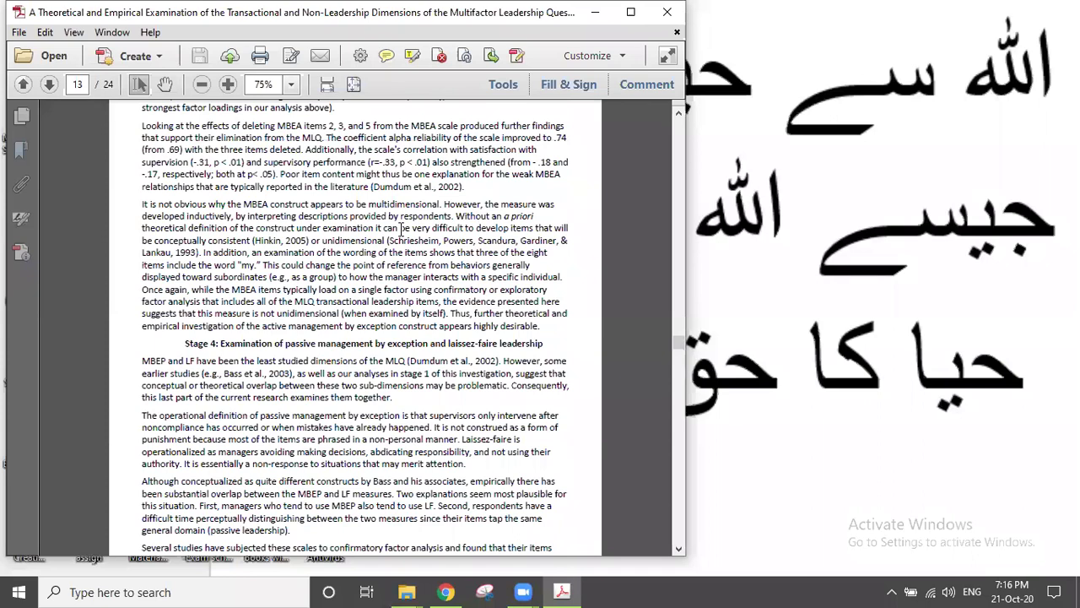
scroll(402, 229, "up", 2)
scroll(401, 228, "up", 2)
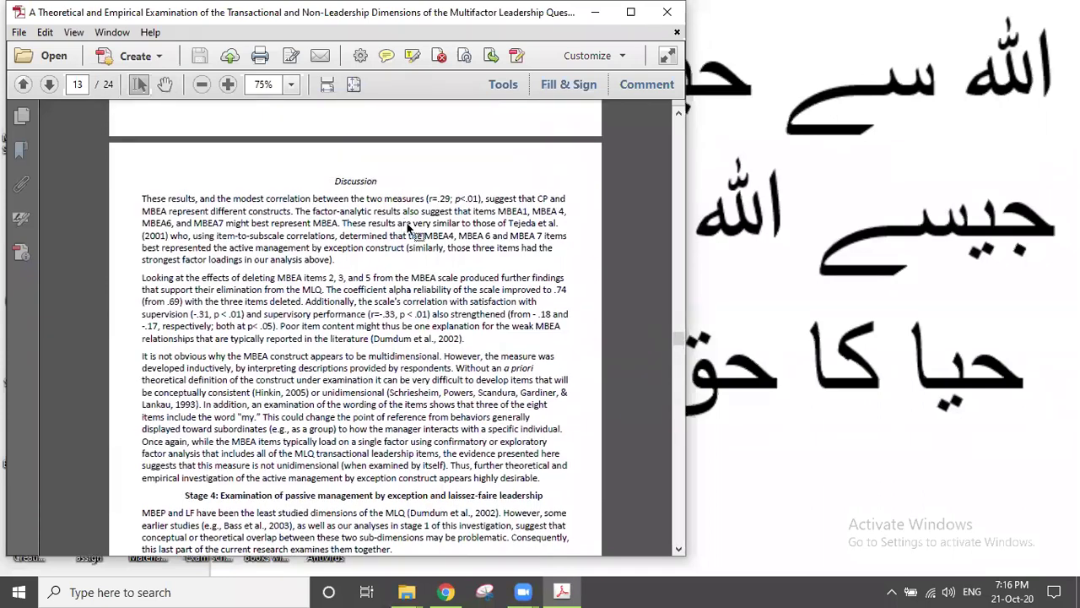
scroll(405, 224, "up", 8)
scroll(406, 224, "up", 5)
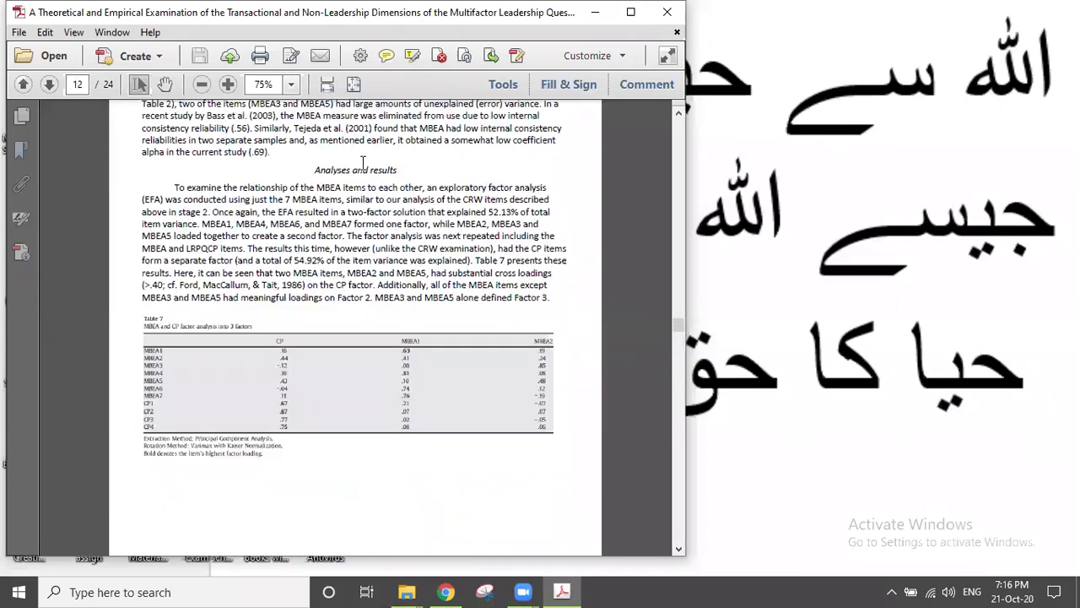
Step: Set the zoom to 80% and scroll up toward page 11's Stage 3 section
left_click(265, 84)
type("80")
key("Return")
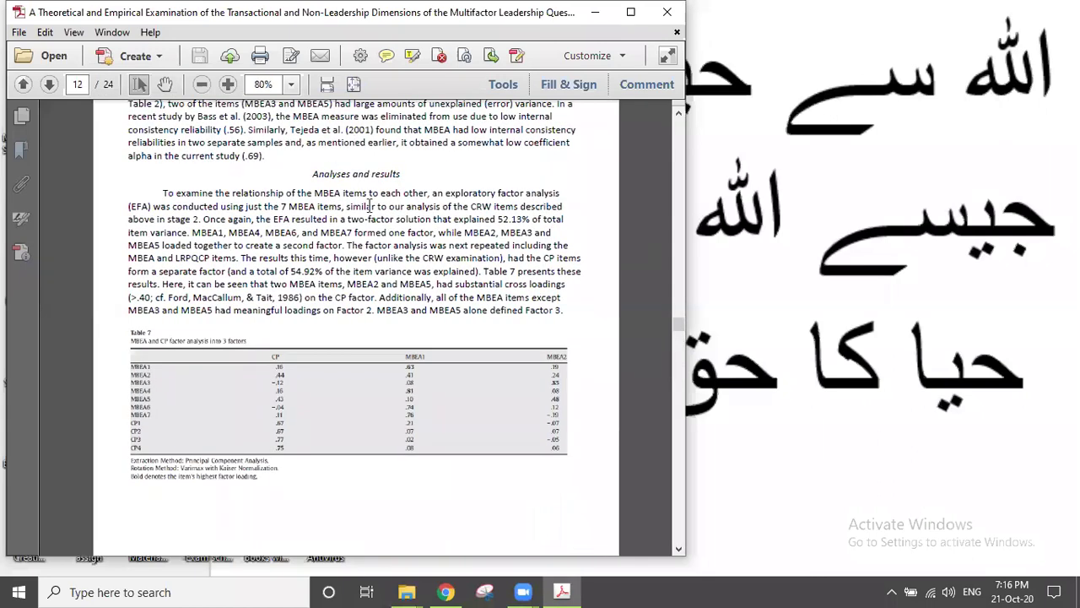
scroll(368, 207, "up", 4)
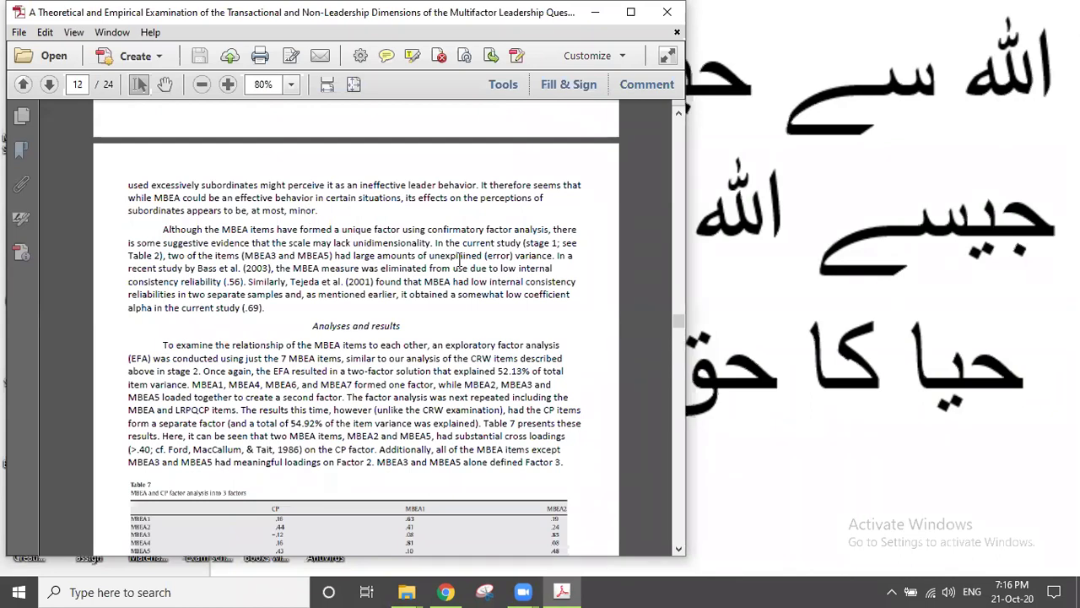
scroll(460, 262, "up", 3)
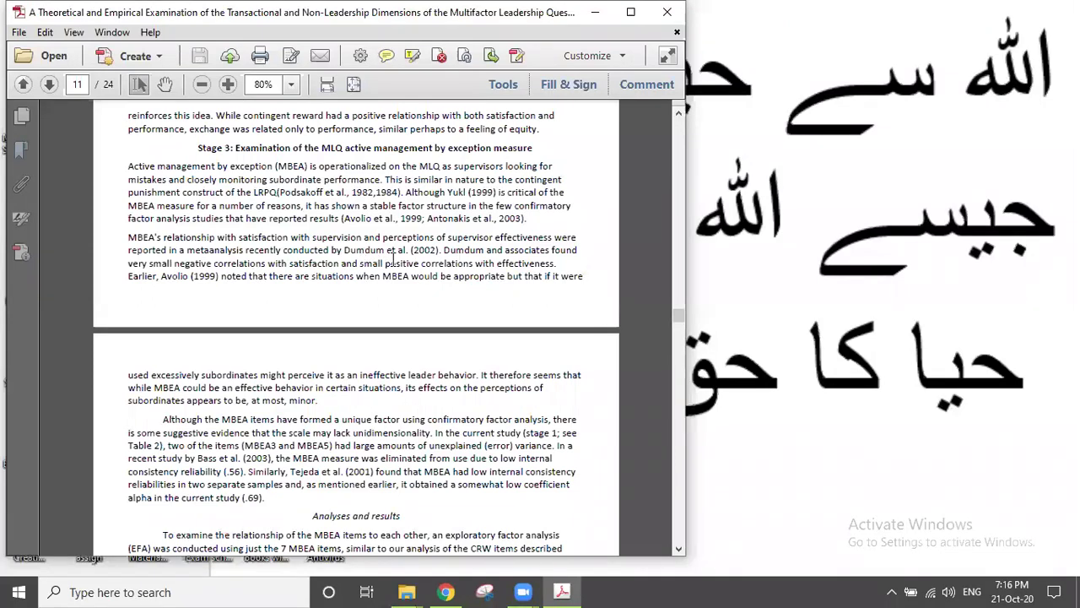
Step: Select the phrase 'and small positive', then scroll down to the References list on page 21
left_click_drag(341, 263, 418, 263)
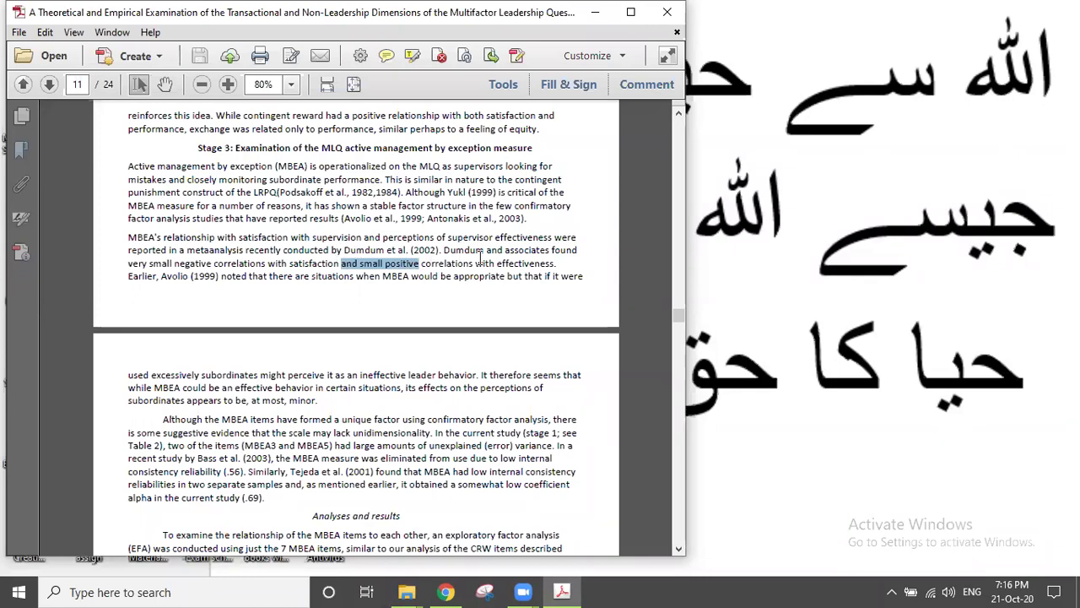
scroll(481, 259, "up", 1)
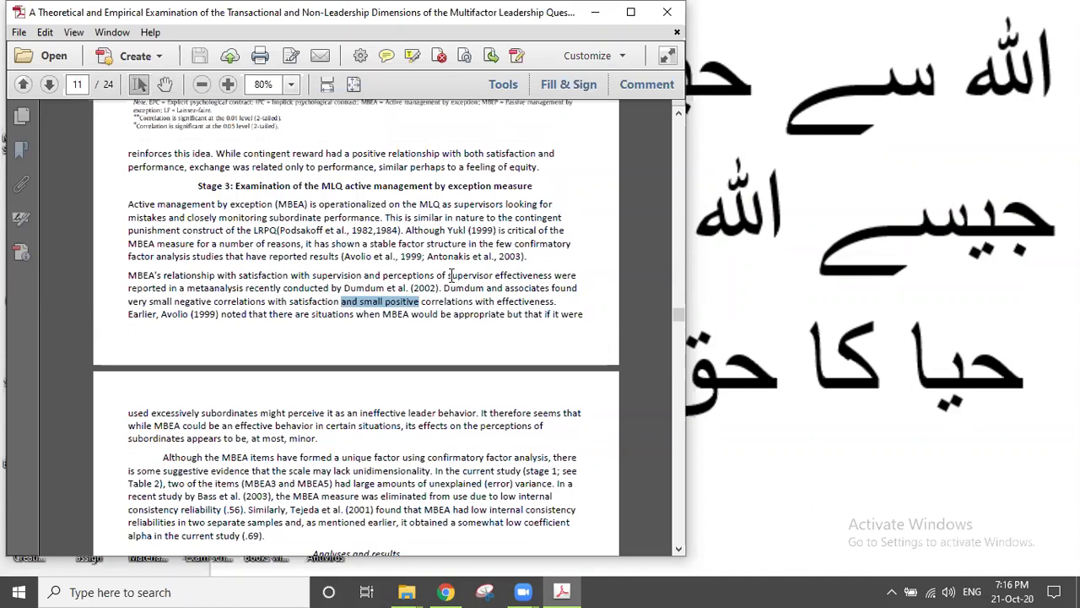
scroll(452, 275, "up", 10)
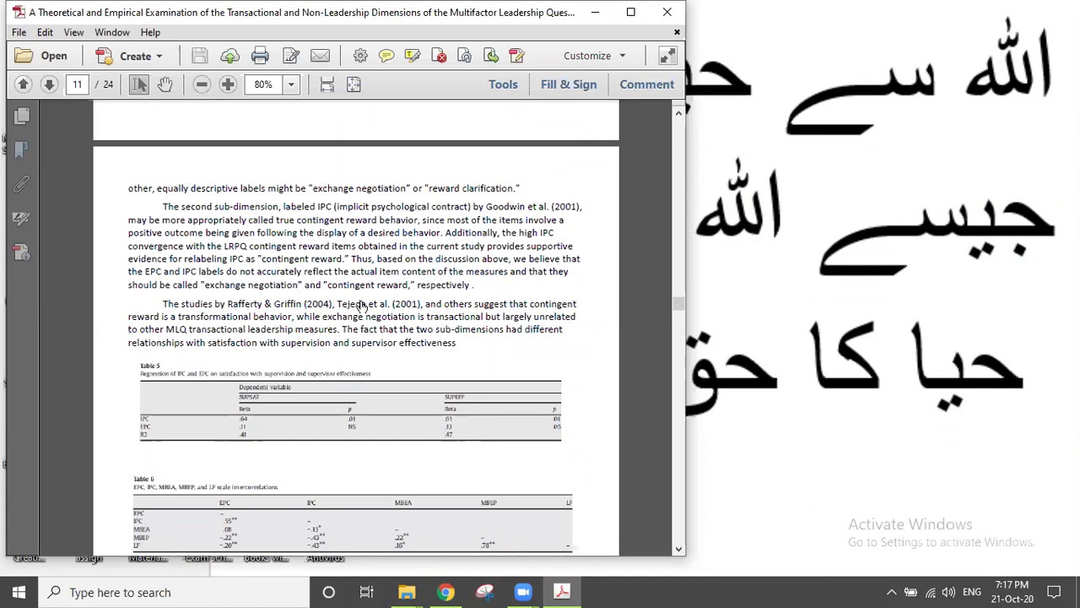
scroll(361, 292, "down", 15)
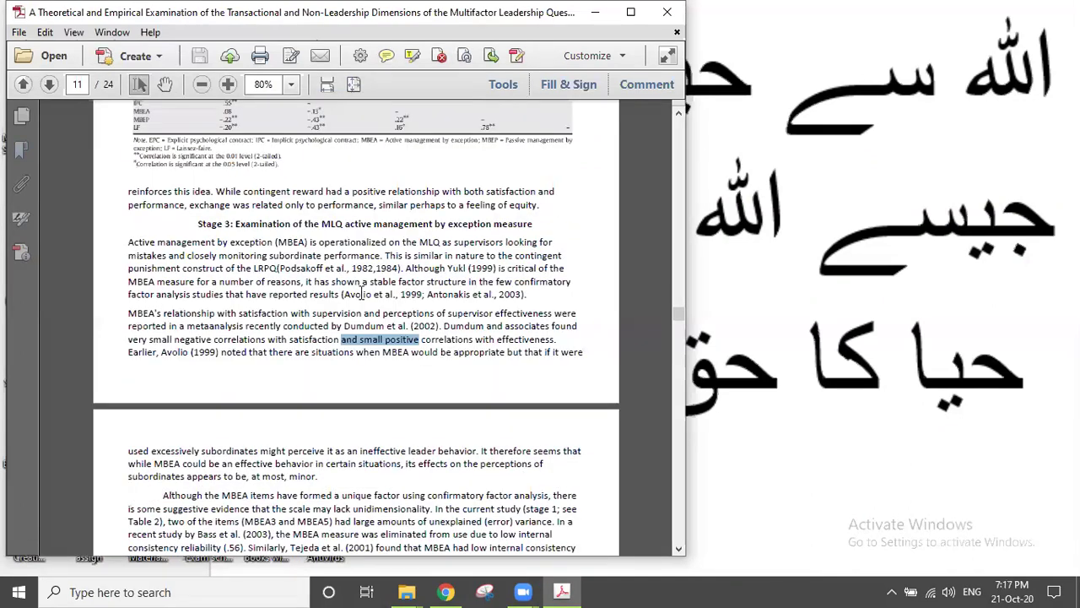
scroll(362, 290, "down", 15)
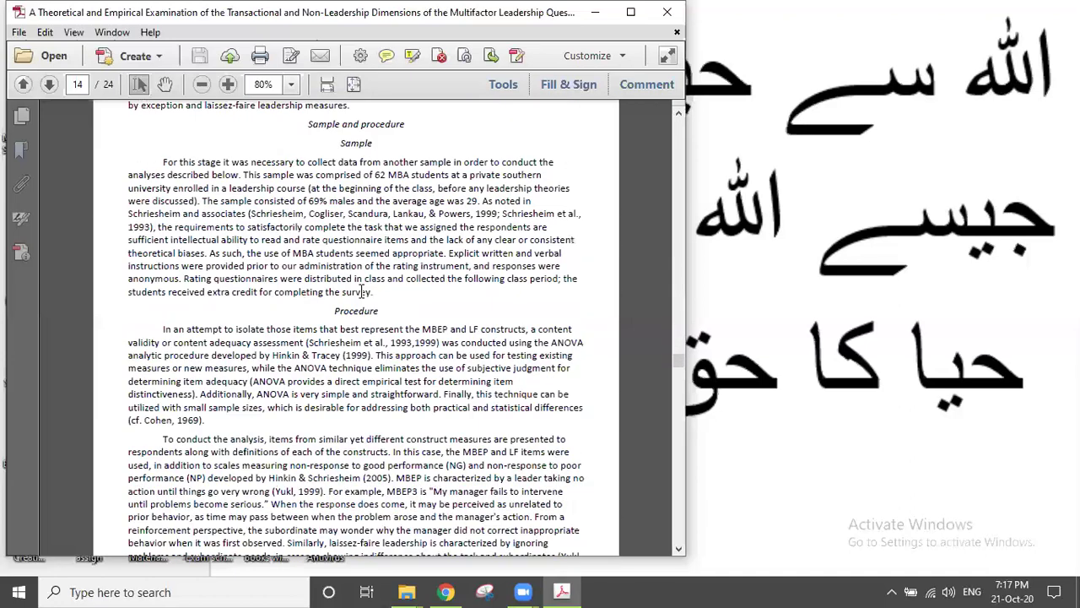
scroll(362, 290, "down", 15)
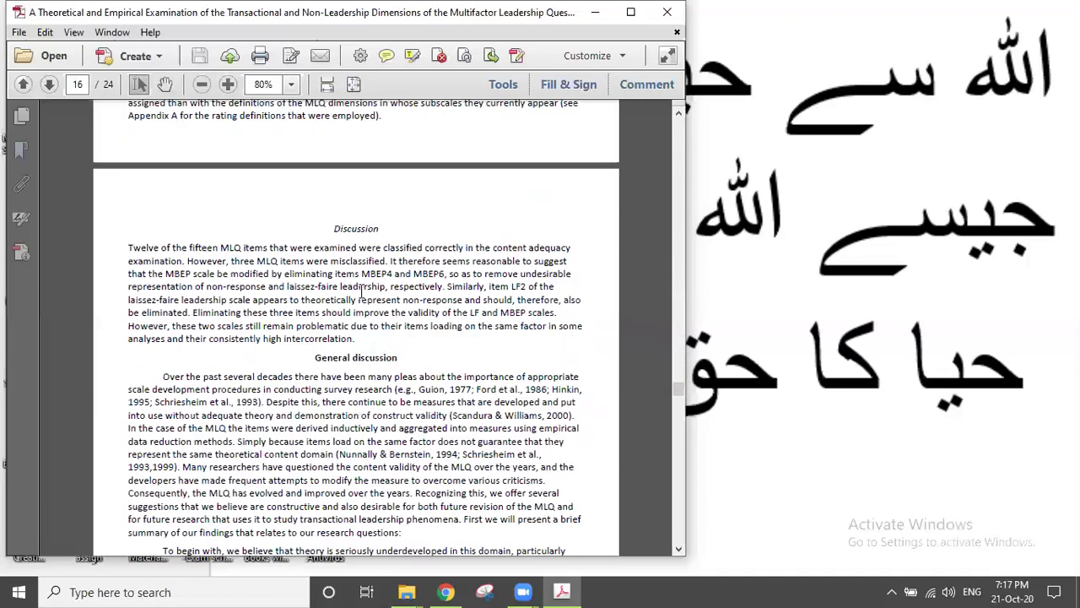
scroll(361, 292, "down", 15)
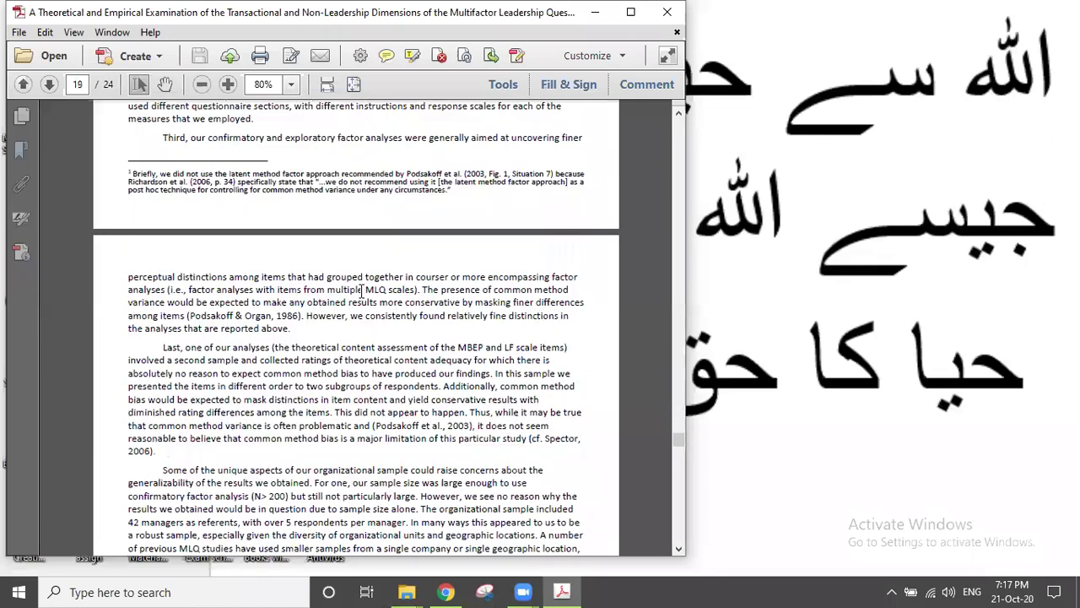
scroll(361, 290, "down", 10)
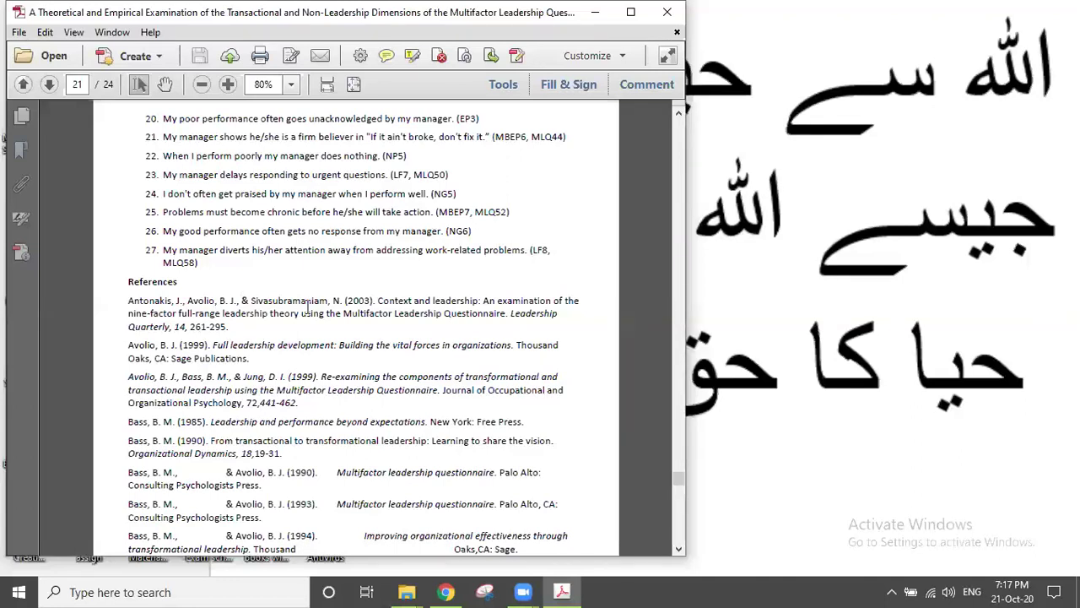
scroll(359, 295, "down", 1)
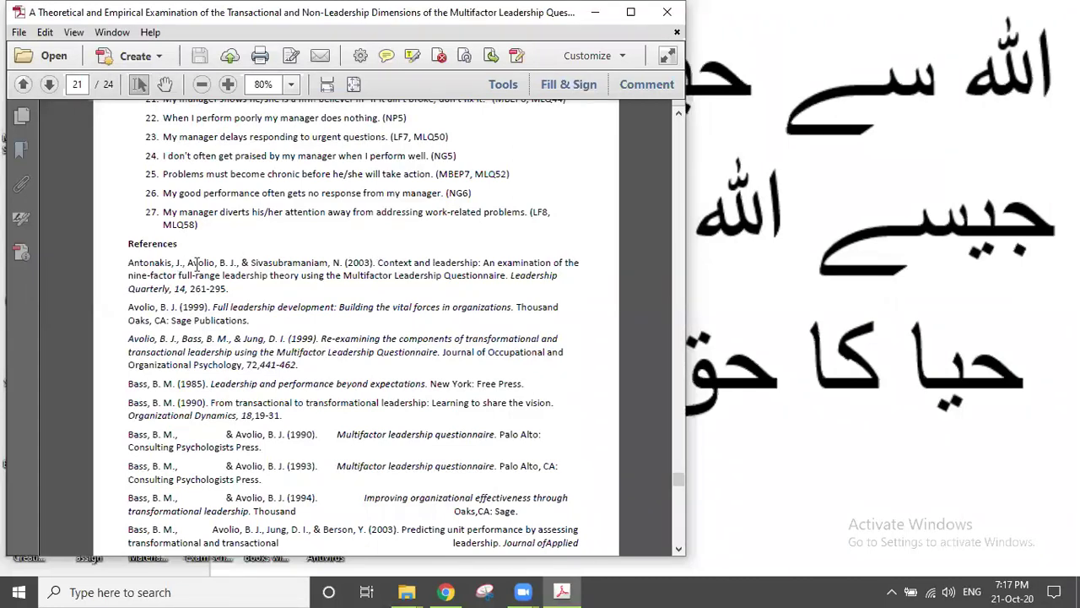
double_click(178, 288)
scroll(341, 335, "down", 3)
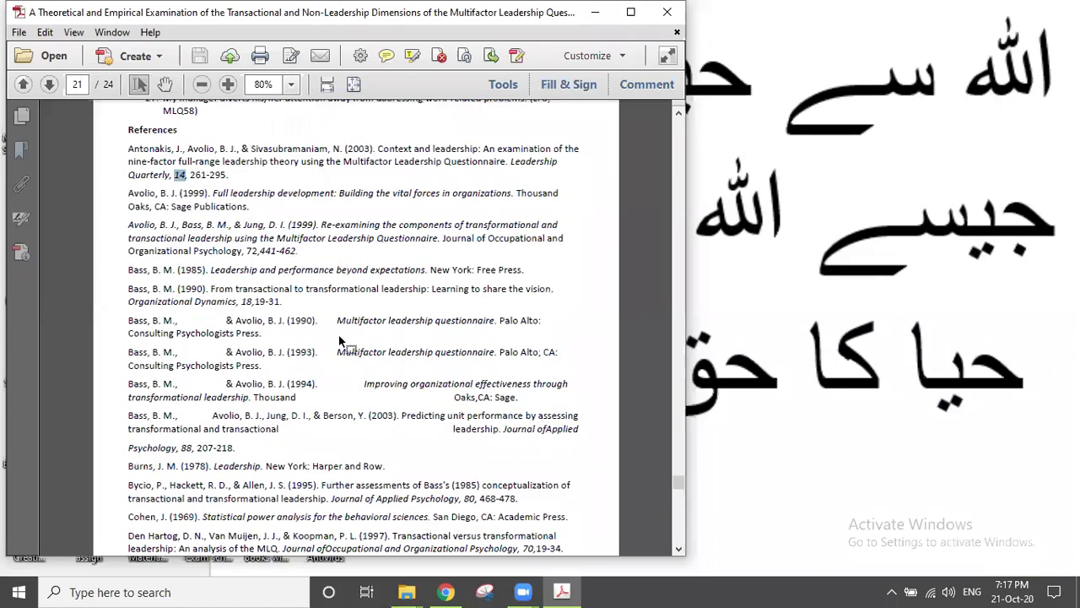
scroll(340, 335, "down", 1)
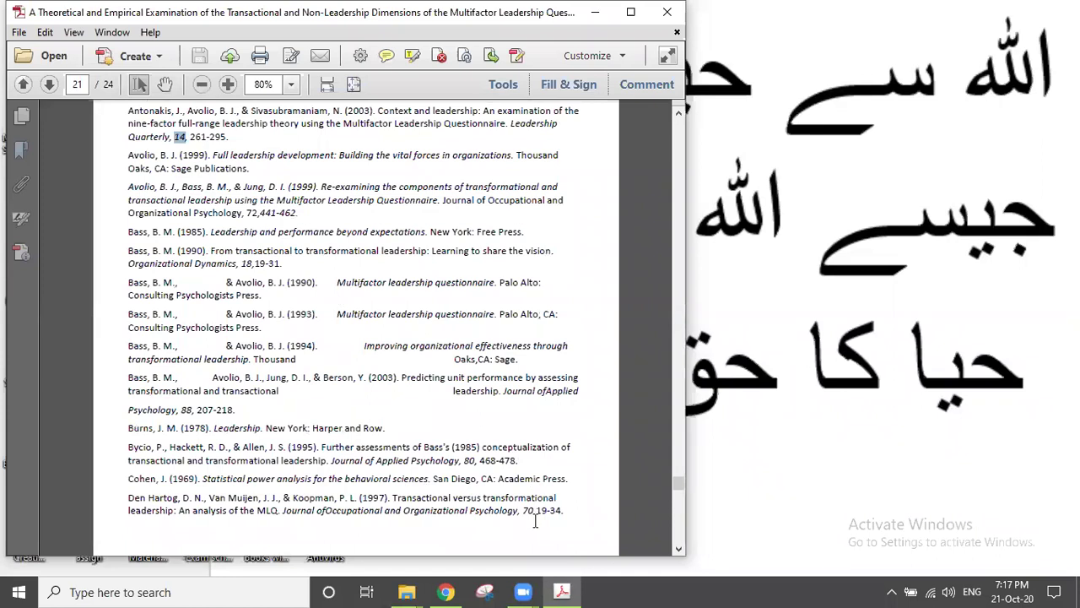
scroll(534, 521, "down", 2)
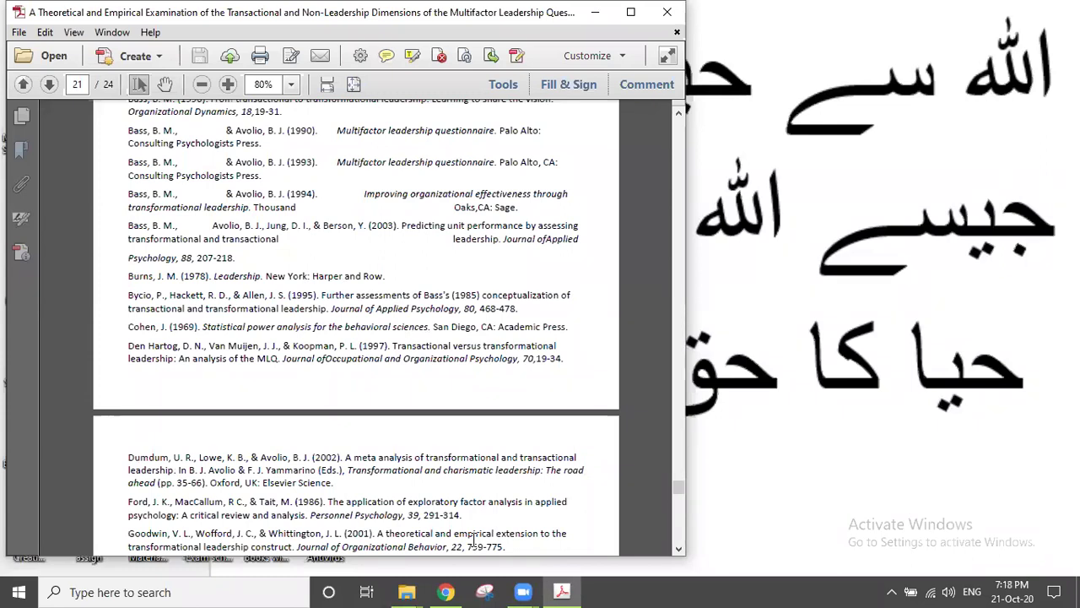
scroll(473, 540, "up", 3)
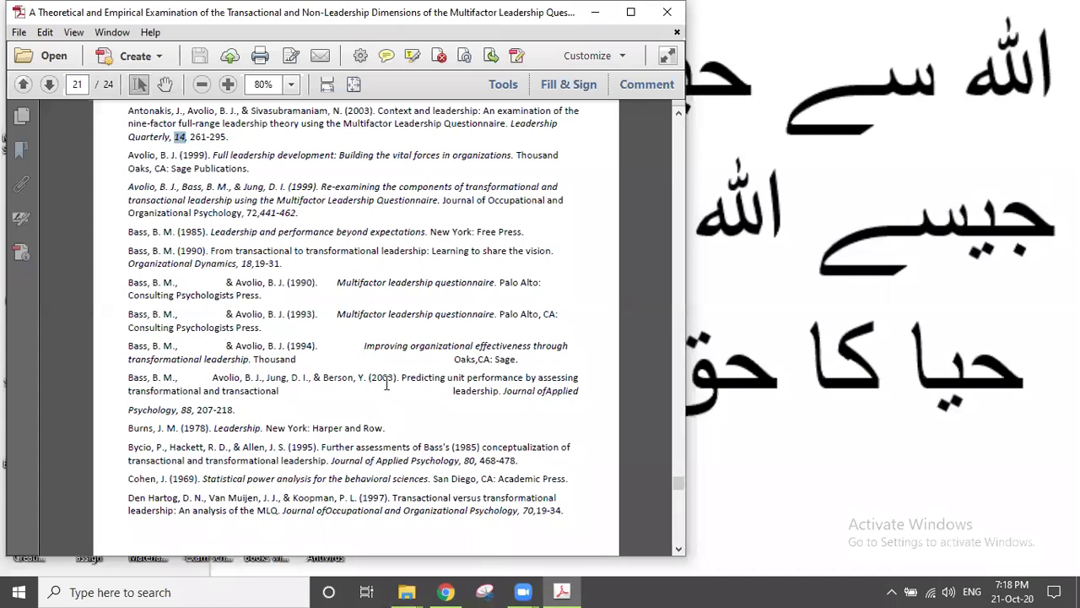
scroll(387, 377, "up", 2)
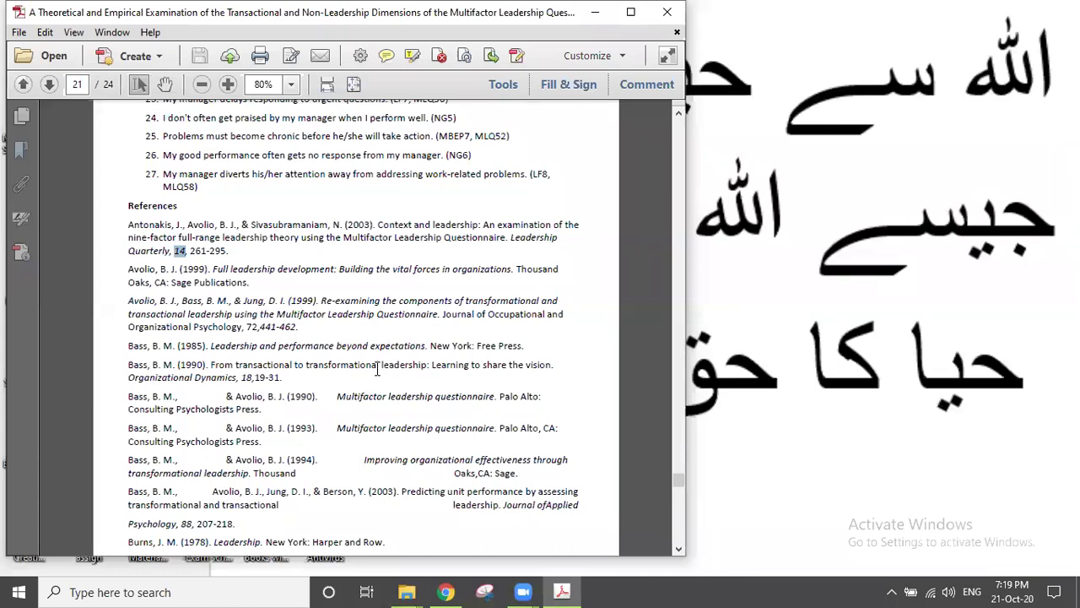
Step: Minimize Acrobat and open New Microsoft Word Document from the desktop
left_click(593, 13)
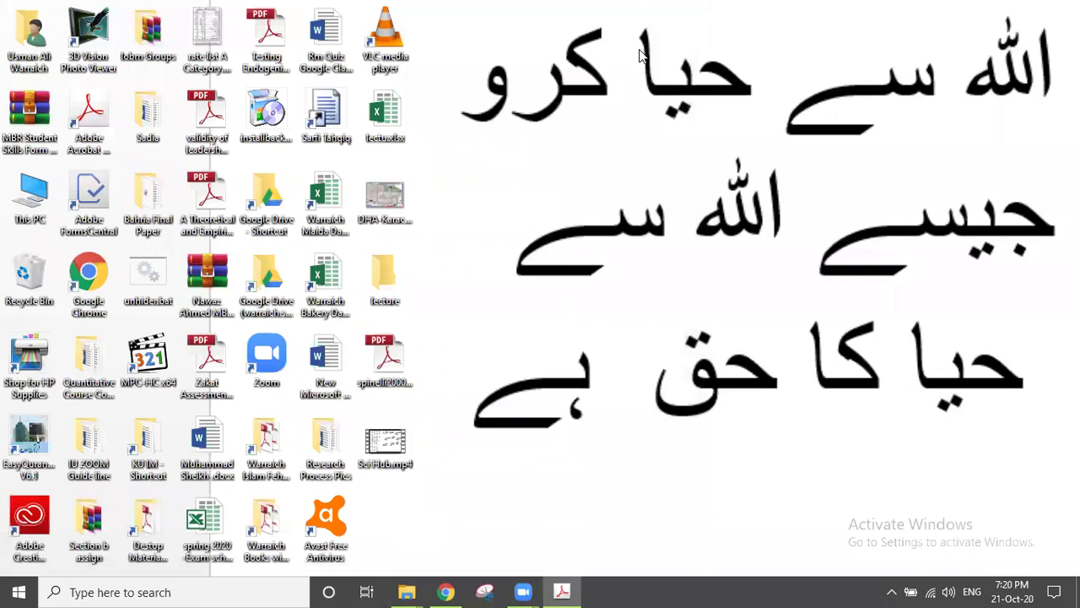
double_click(338, 358)
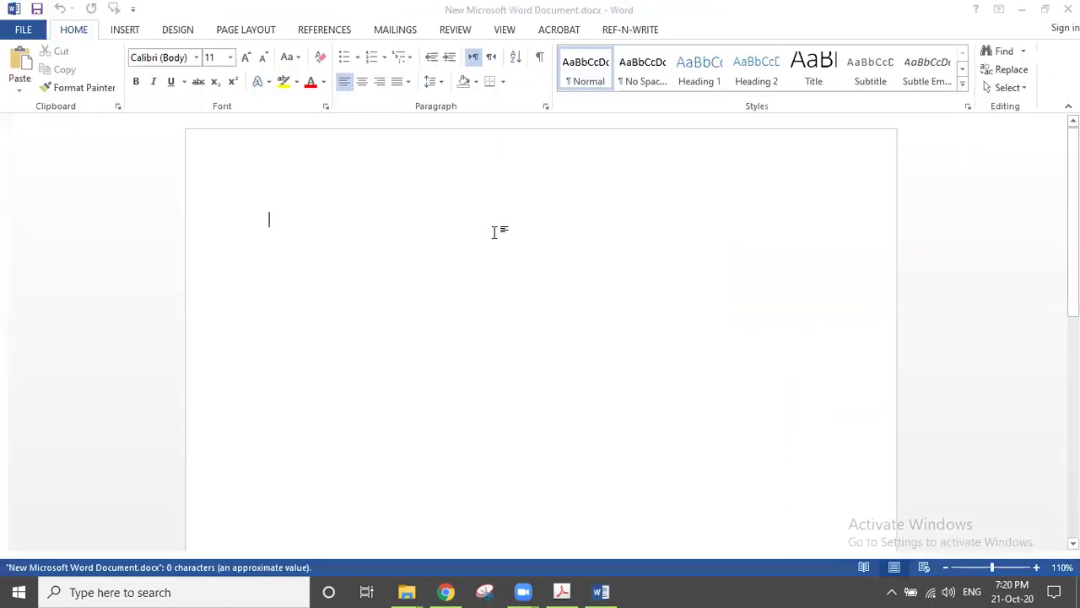
Step: Paste the PDF sentence 'Some of the unique aspects of our organizational sample could raise concerns' into Word
left_click(561, 591)
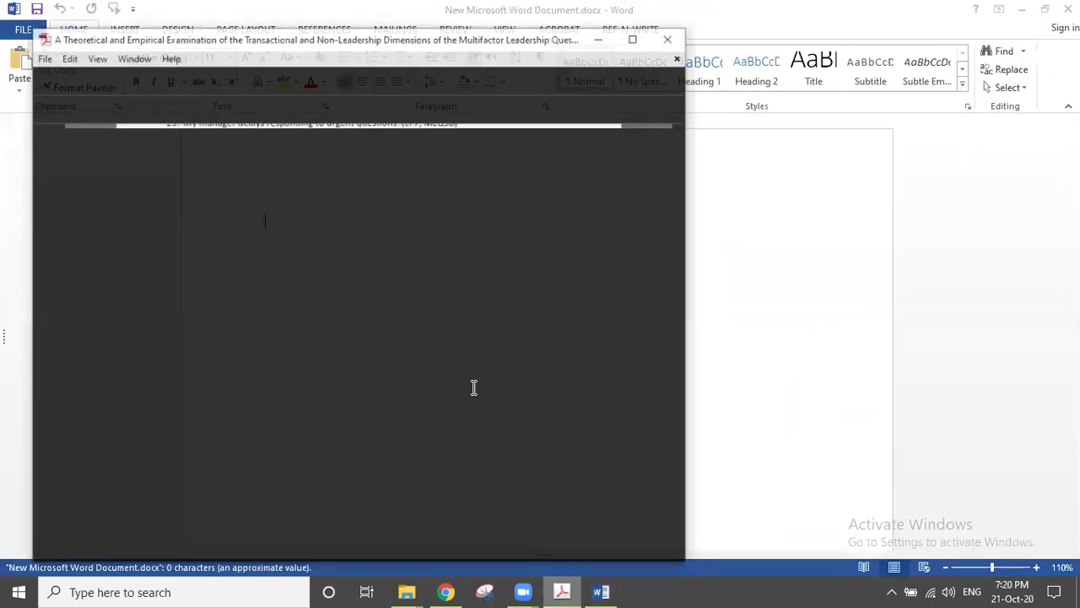
scroll(443, 379, "up", 20)
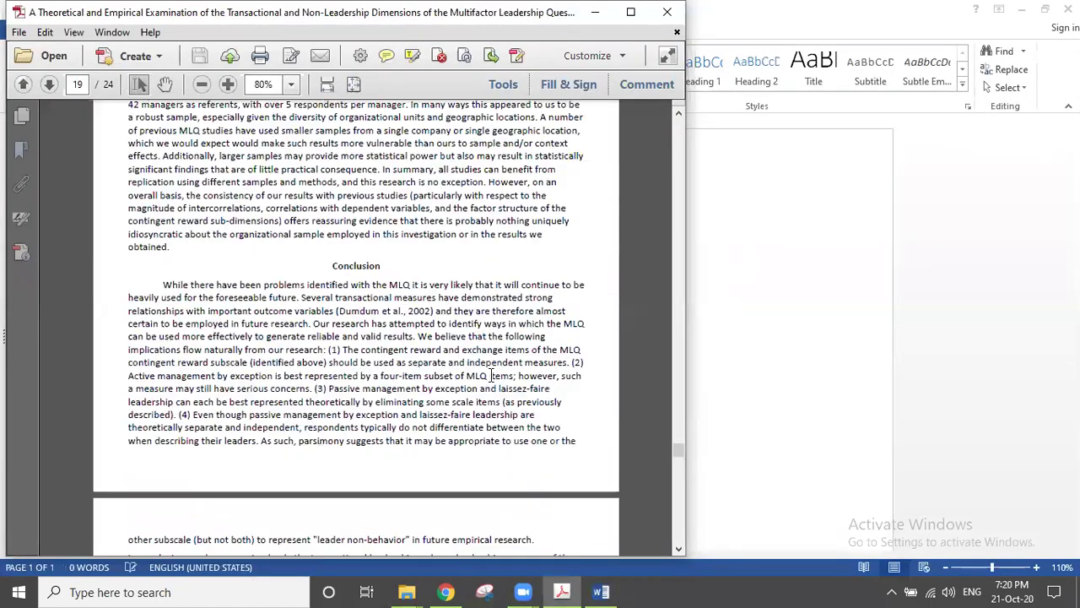
left_click_drag(163, 243, 502, 257)
key("ctrl+c")
left_click(719, 415)
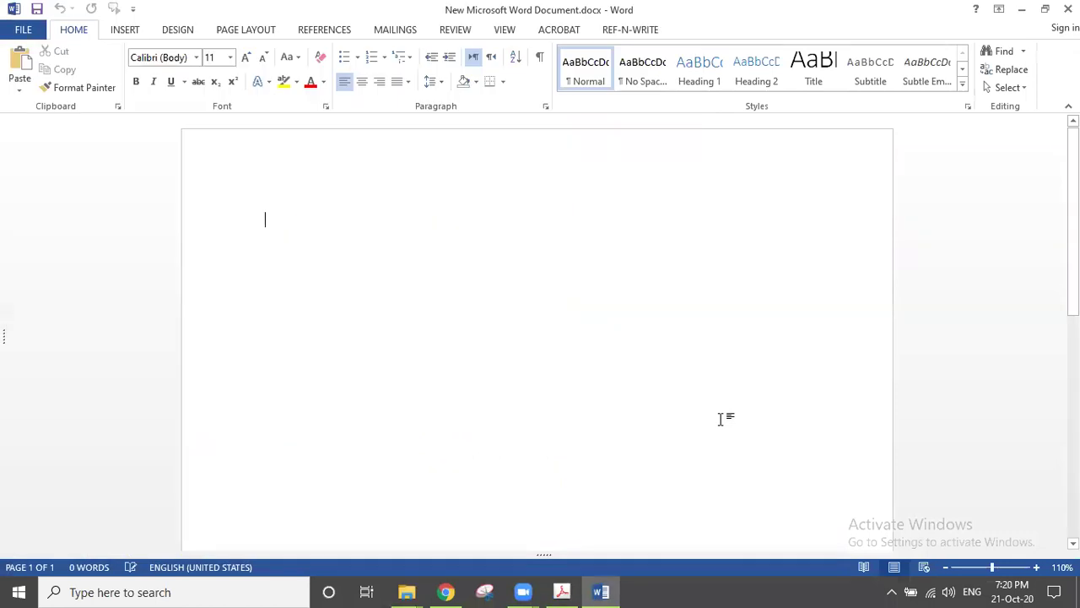
key("ctrl+v")
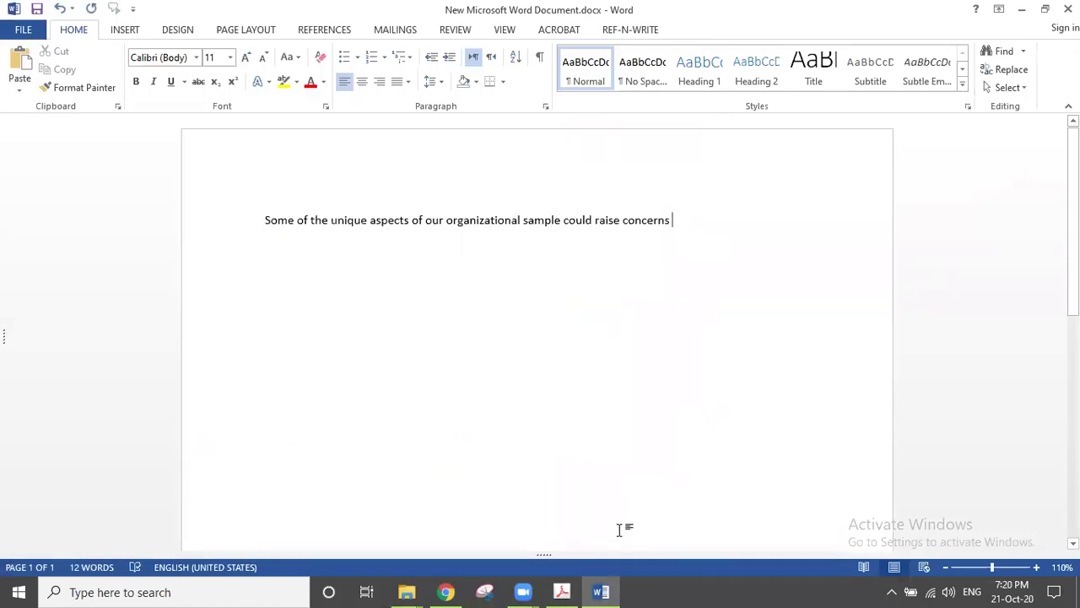
type("(")
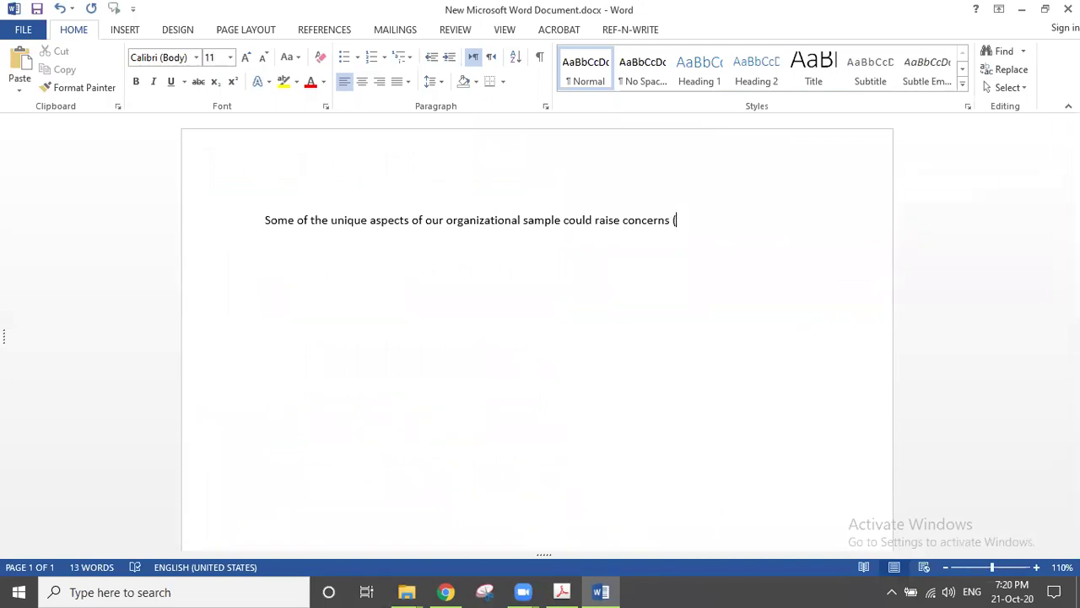
Step: Clear the highlight on the copied sentence in the PDF and scroll back up
left_click(565, 589)
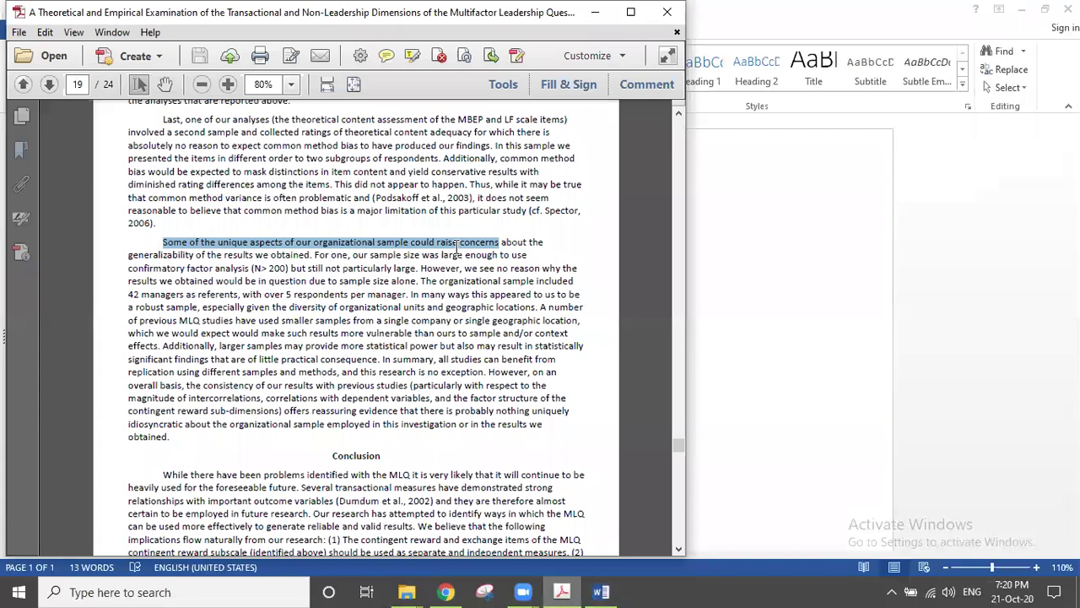
left_click(369, 188)
scroll(374, 185, "up", 3)
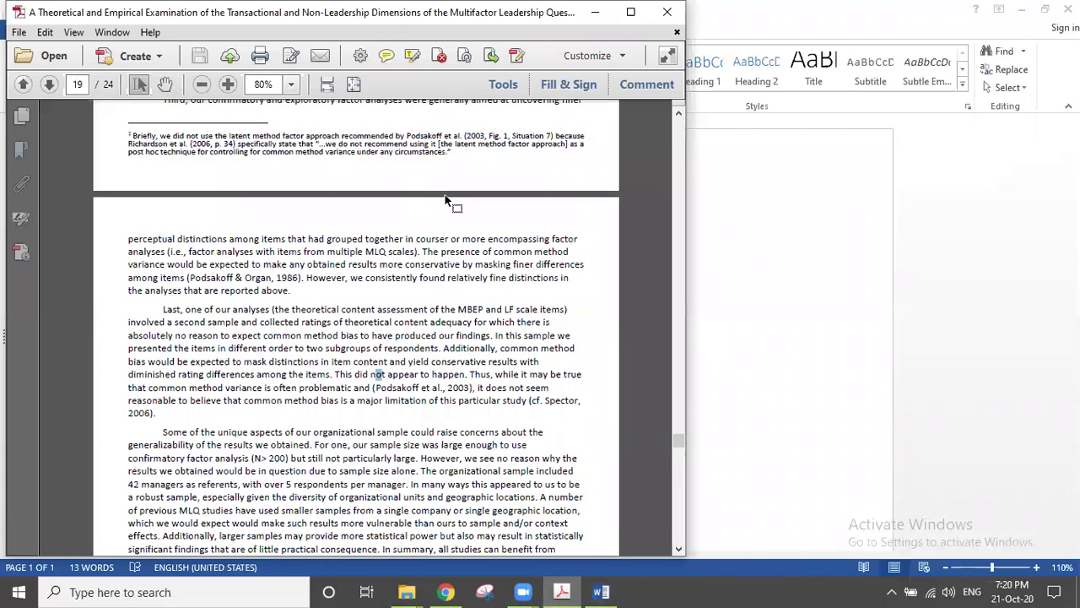
left_click_drag(683, 427, 687, 145)
scroll(520, 180, "up", 1)
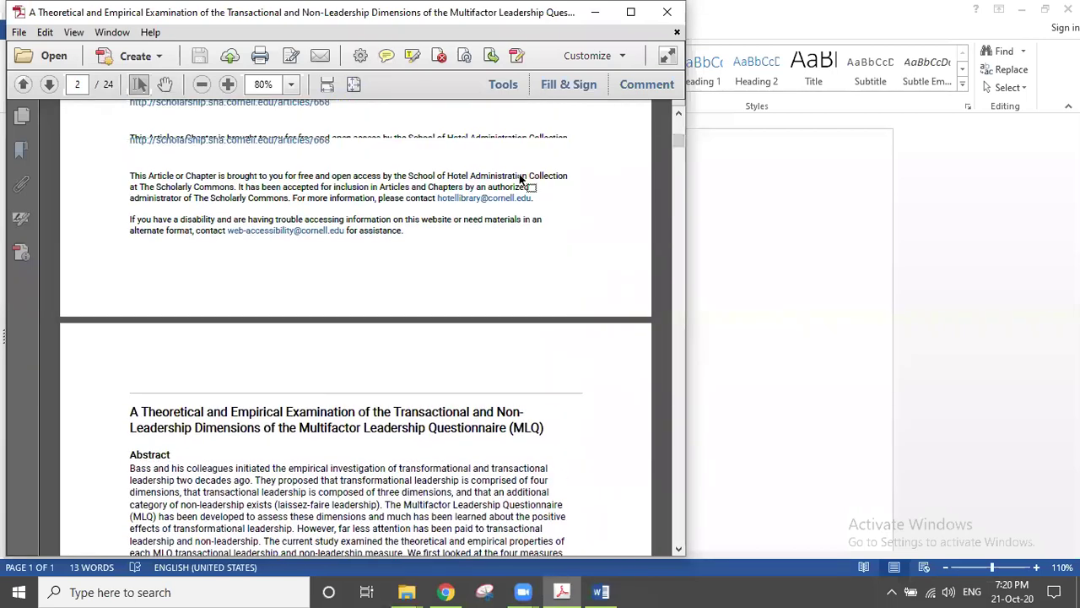
scroll(524, 176, "up", 2)
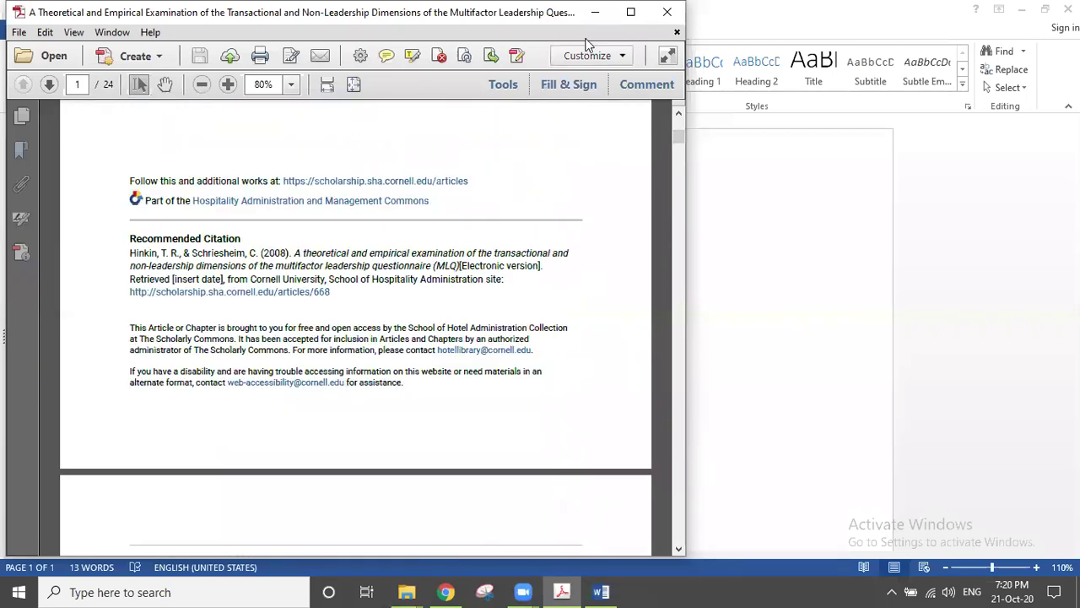
Step: In Word, delete the stray parenthesis and add an 'Author Name:' line with the author's name
left_click(595, 12)
key("BackSpace")
key("Return")
key("Return")
key("Return")
type("Author Name:")
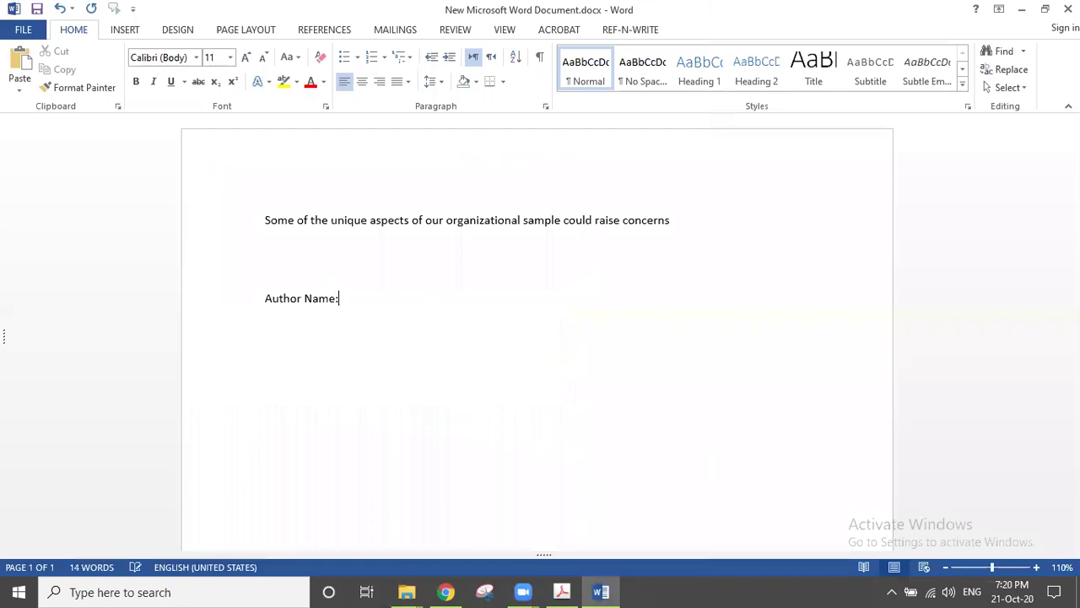
Step: Add an 'Article Name: Impact of branding on sale' line
key("Return")
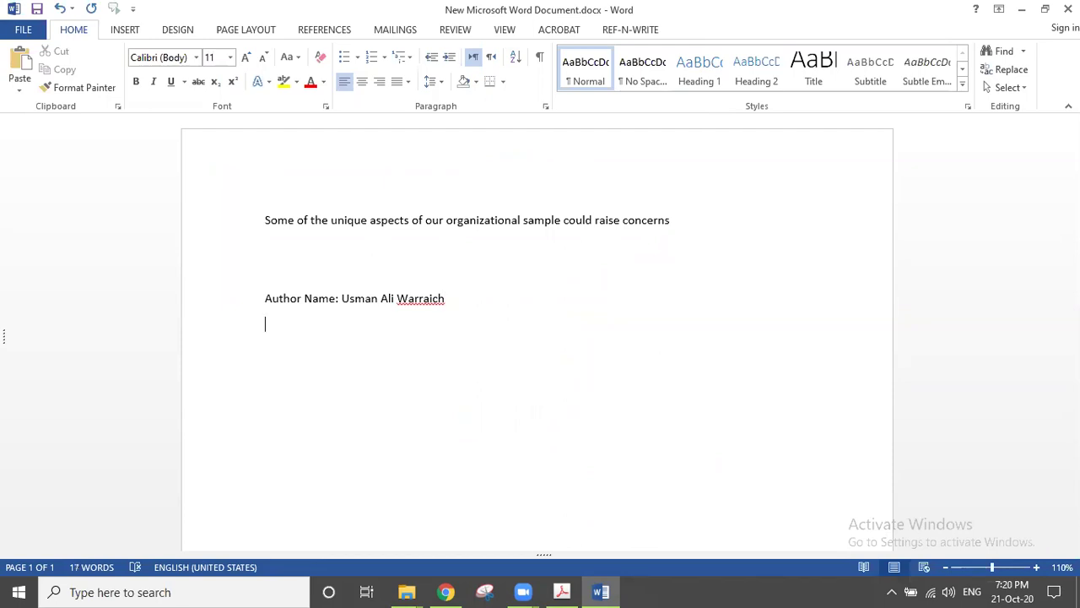
type("Article Name: Impactg o")
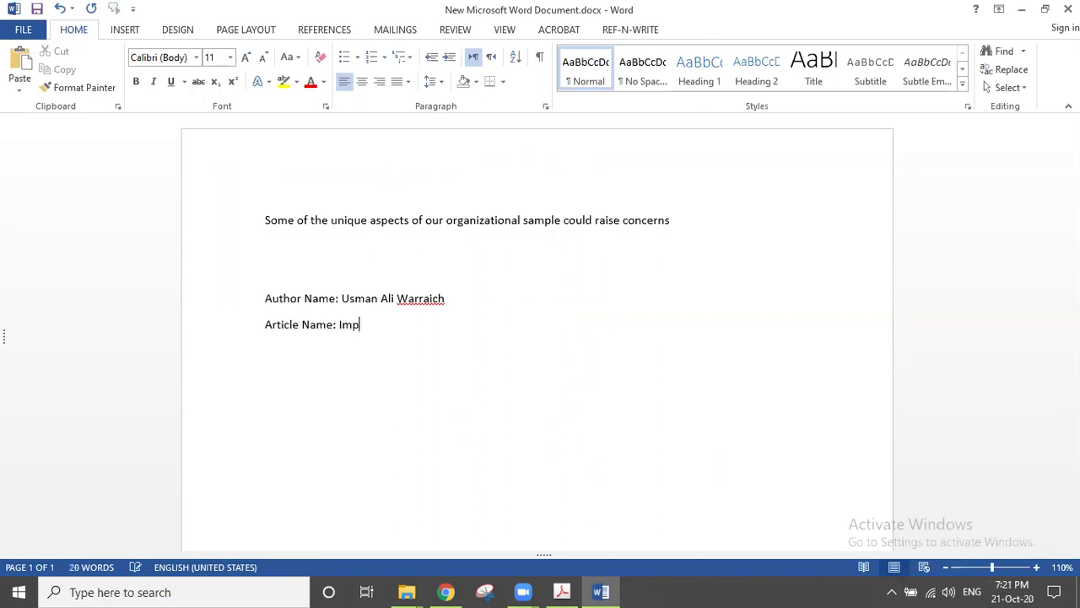
key("BackSpace")
key("BackSpace")
key("BackSpace")
type("of branding on sale")
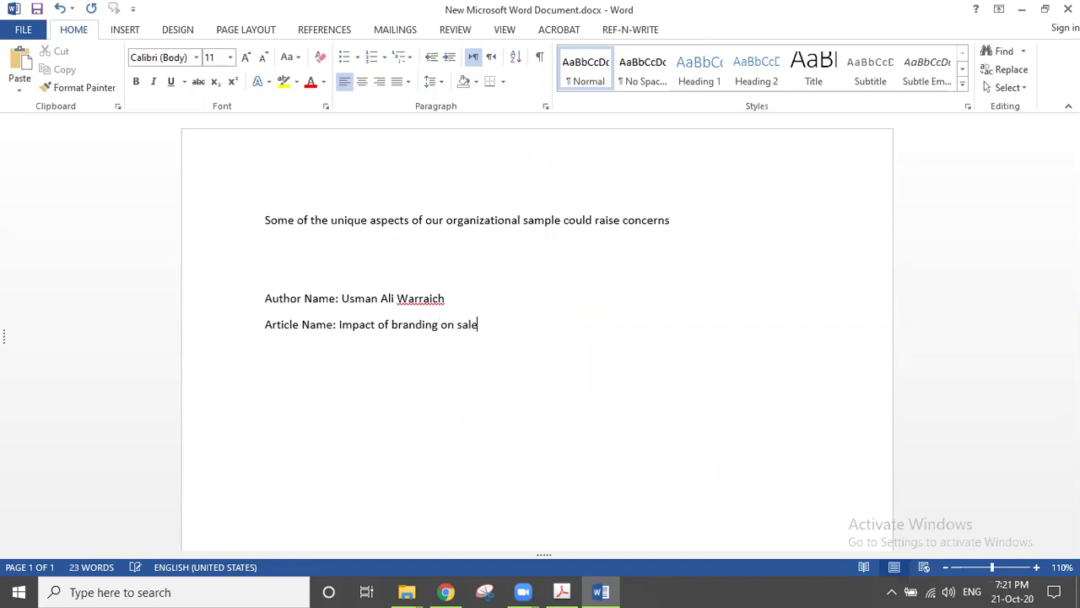
key("Return")
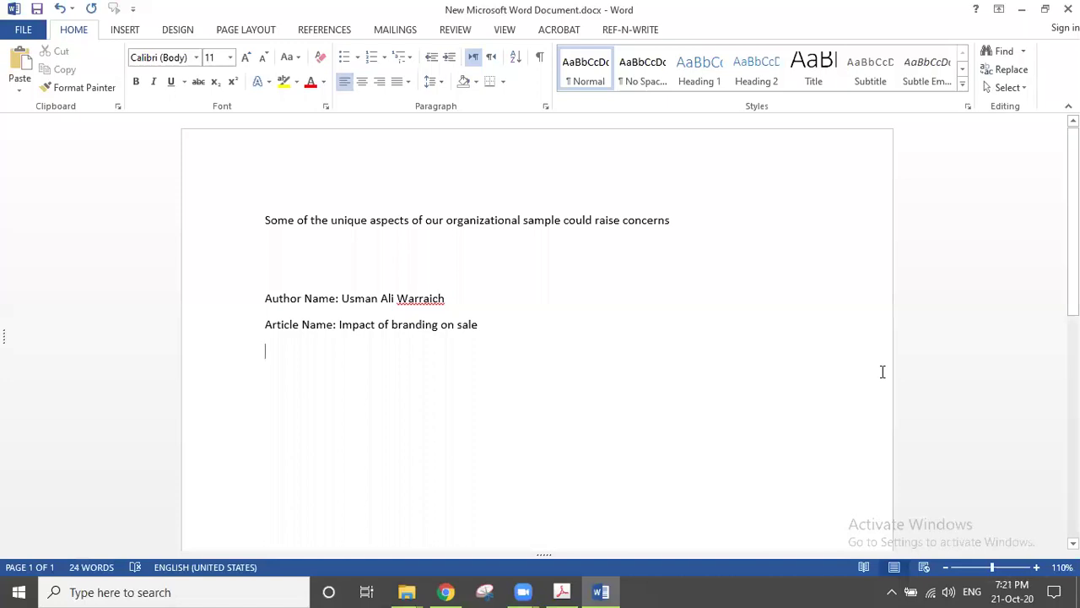
Step: Add a Journal Name line reading 'Journal of international marketing'
key("alt+Tab")
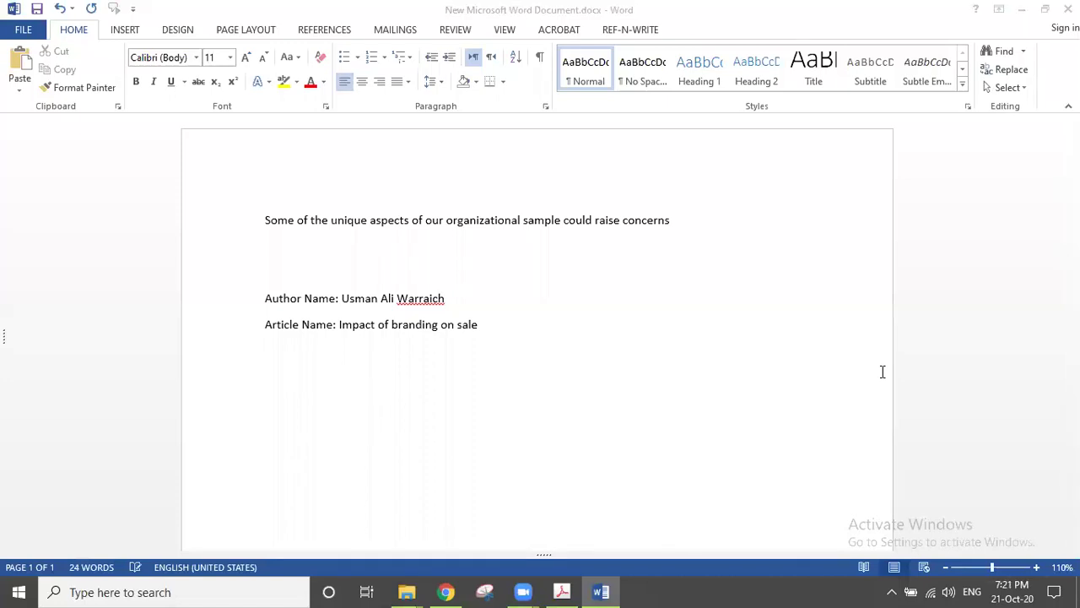
left_click(508, 324)
key("Return")
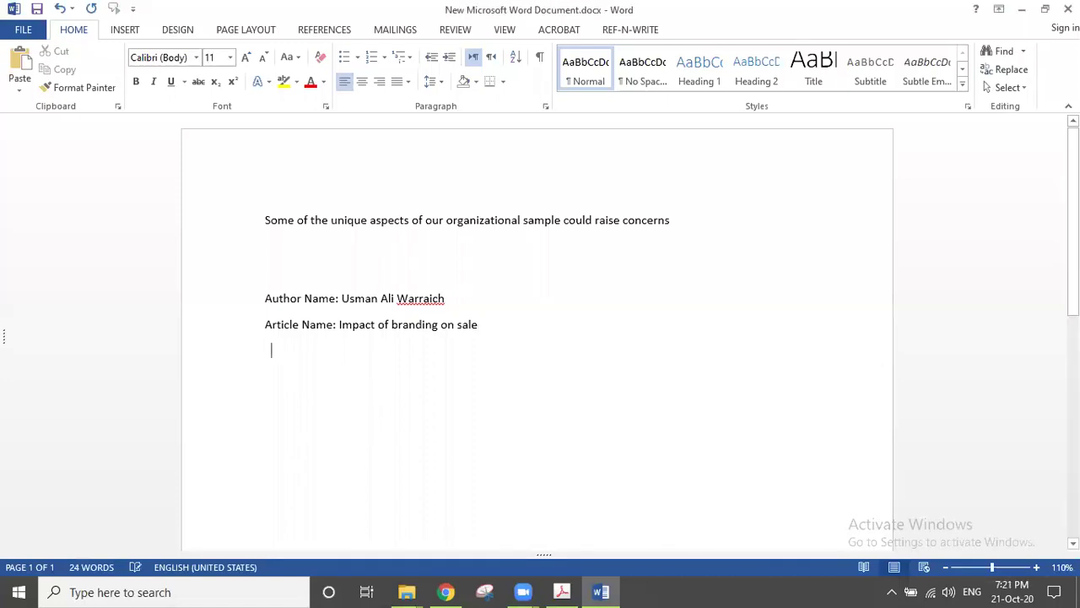
type("Journal")
type("Name:")
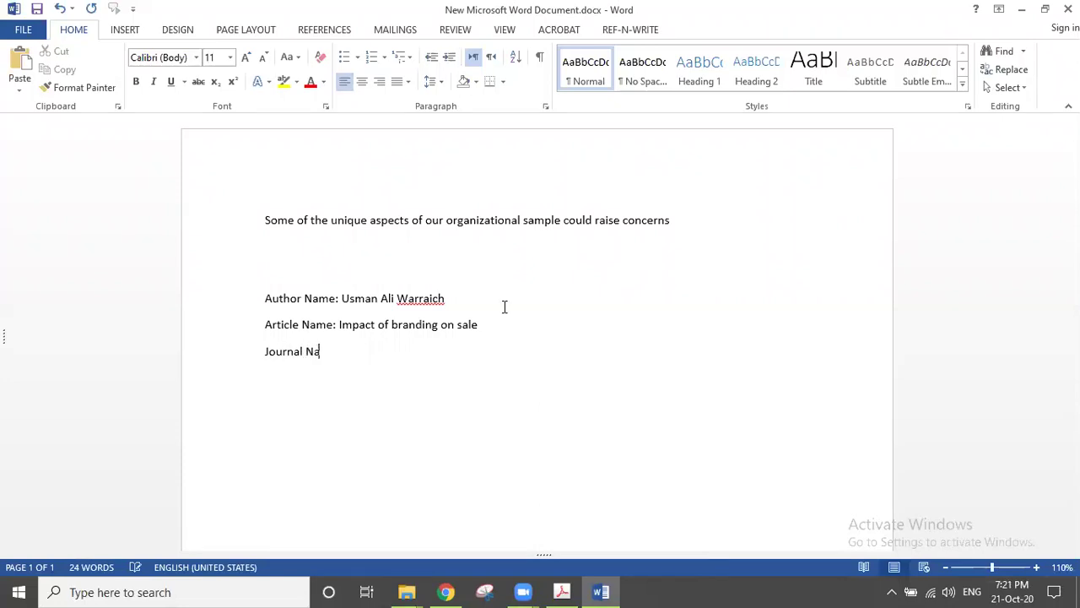
key("BackSpace")
type("Journal of internati")
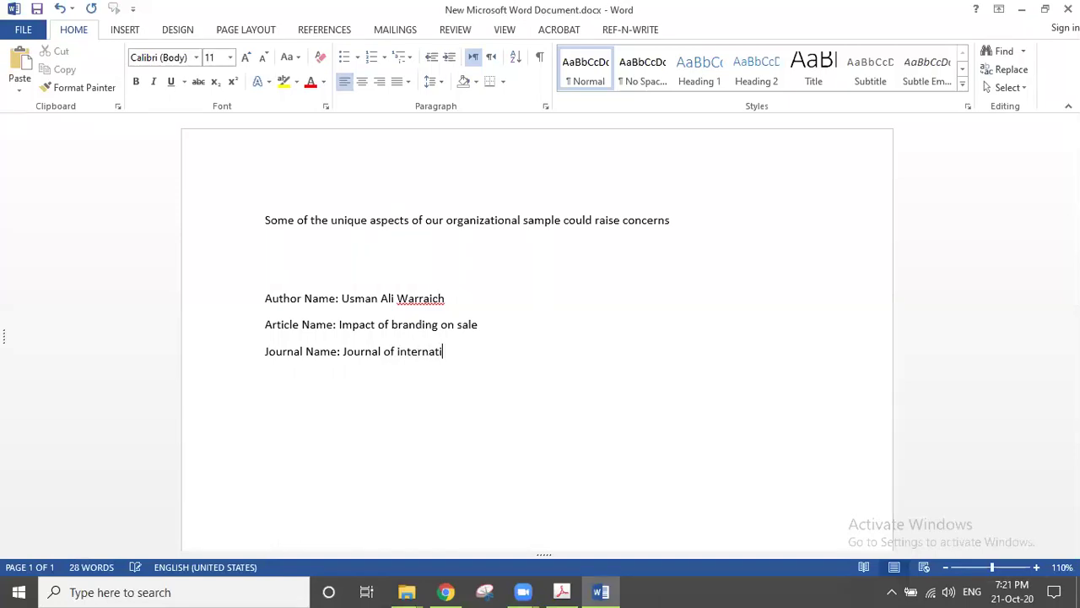
type("onal marketing")
key("Return")
Step: Add lines for Volume no: 5, Edition/Issue no: 3 and Page No: 25-30
type("v")
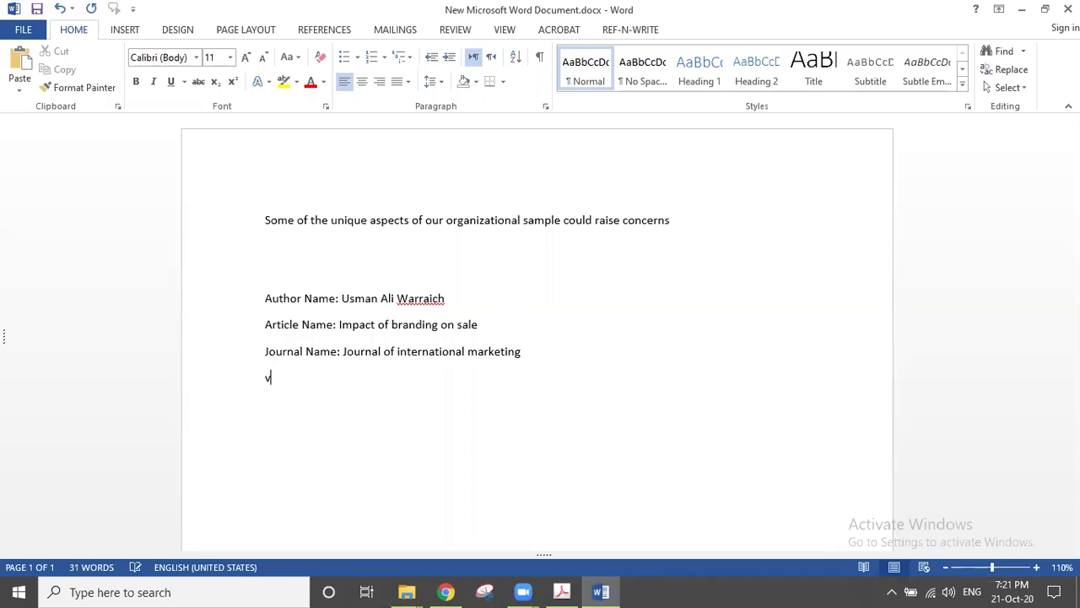
key("BackSpace")
type("Volum")
type("e no")
type(": 5 ")
type("Edtion n")
type("o")
type("/ Issue")
type(" no : 3")
key("Return")
type("Page No")
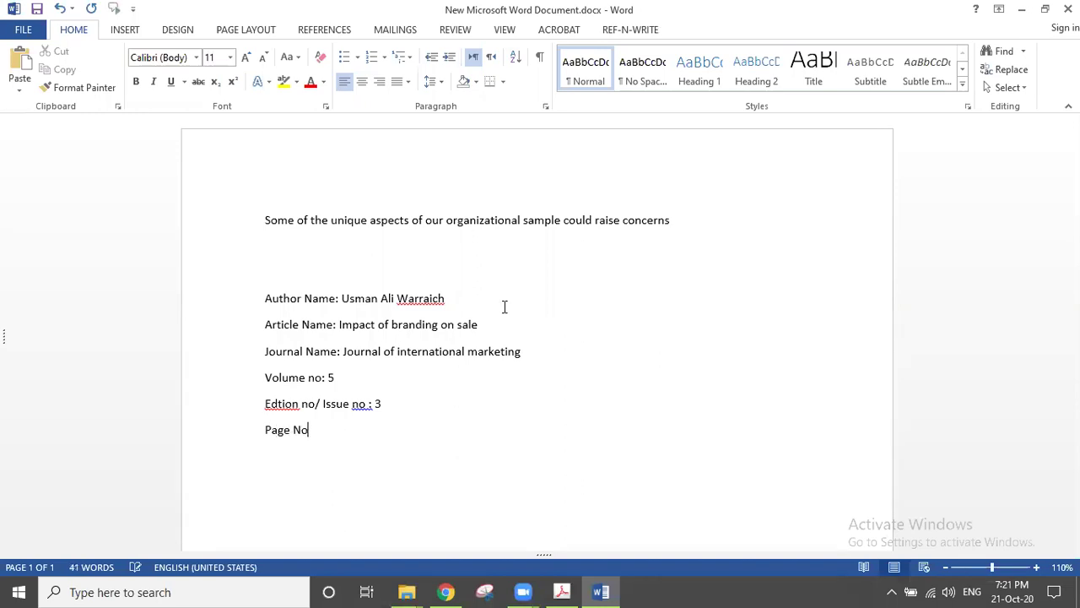
type(" : 25-30")
key("Return")
Step: Append a second author's name after the first author, removing the Dr title and comma
left_click(482, 299)
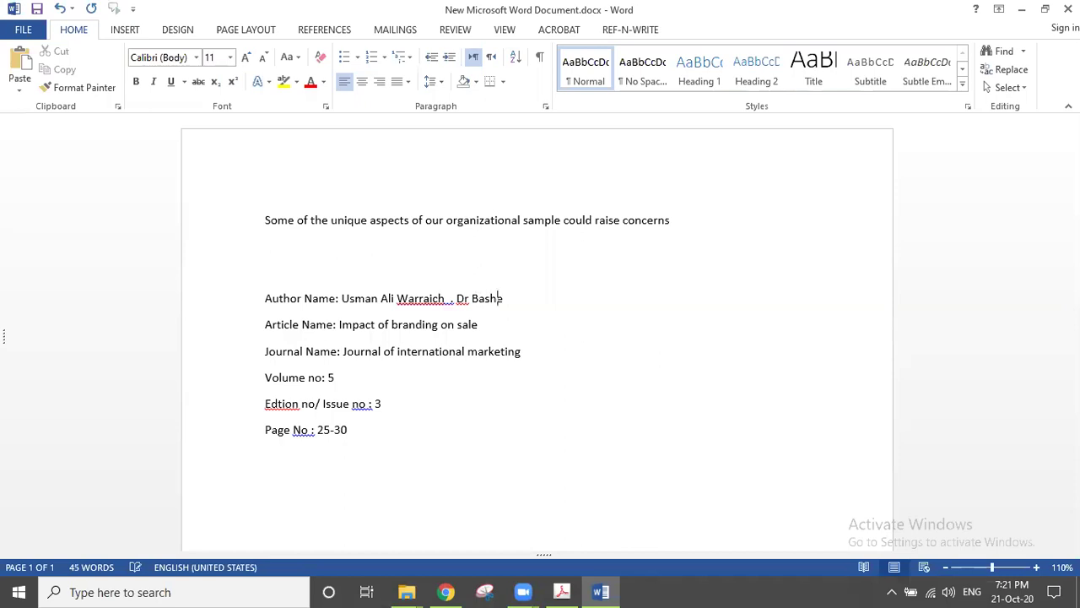
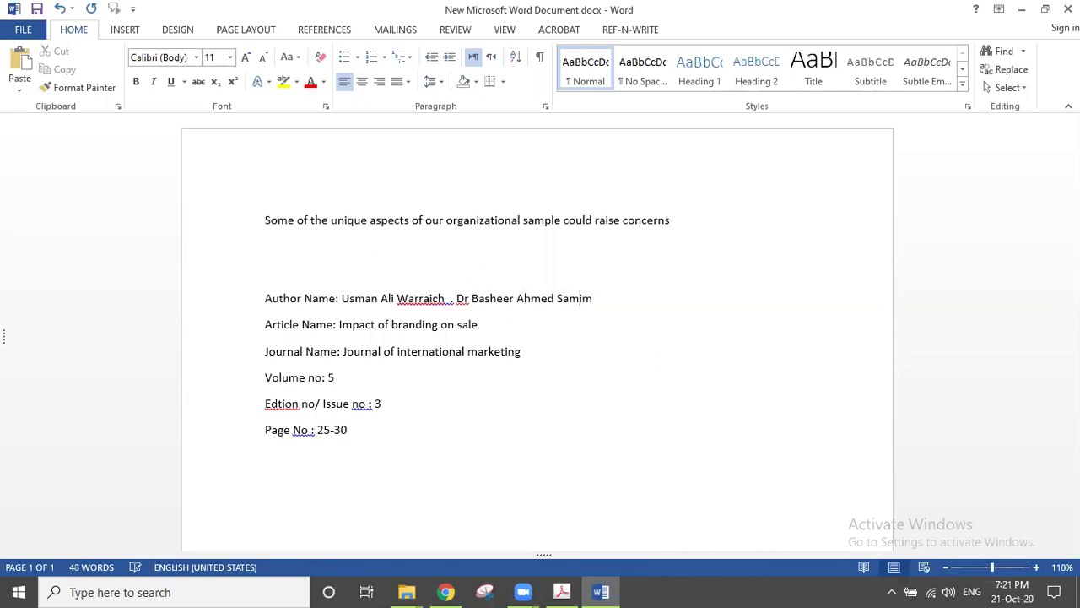
left_click(470, 298)
key("BackSpace")
key("BackSpace")
key("BackSpace")
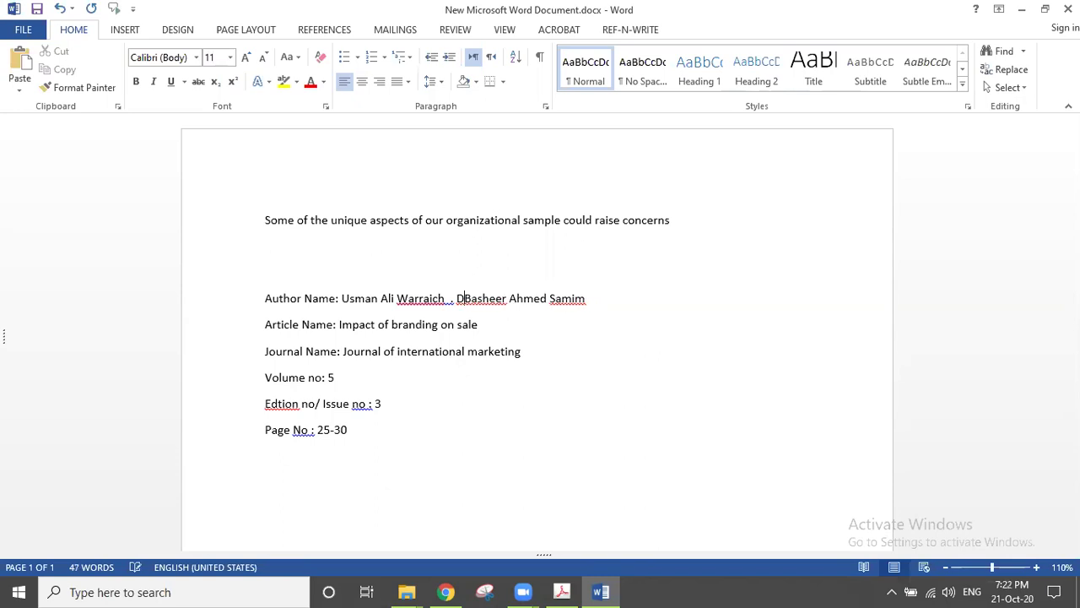
key("BackSpace")
key("BackSpace")
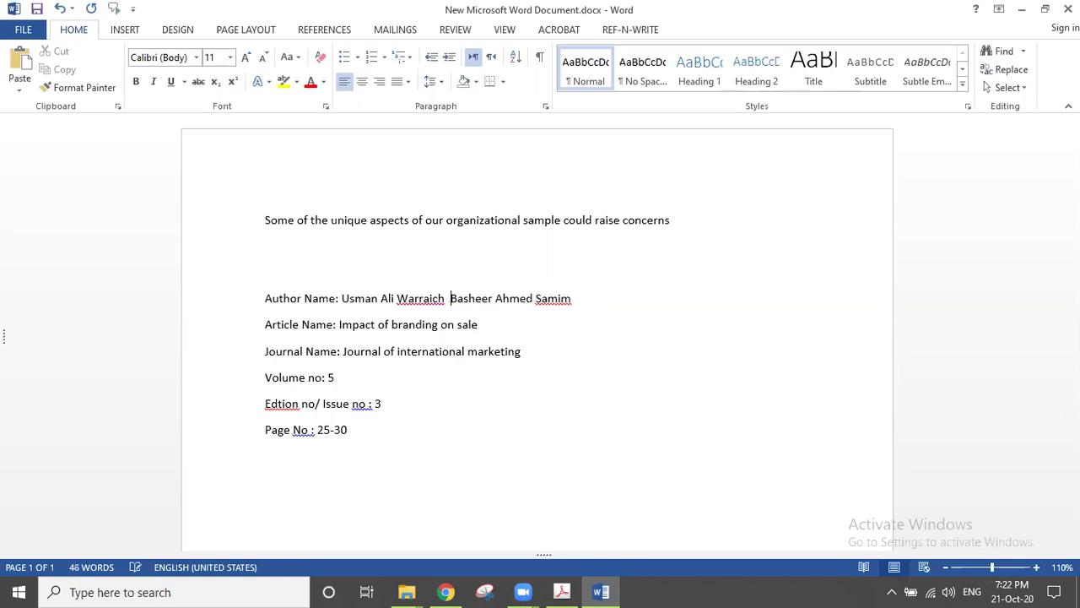
Step: Insert a 'References' heading between the 'concerns' sentence and the article details
type("and")
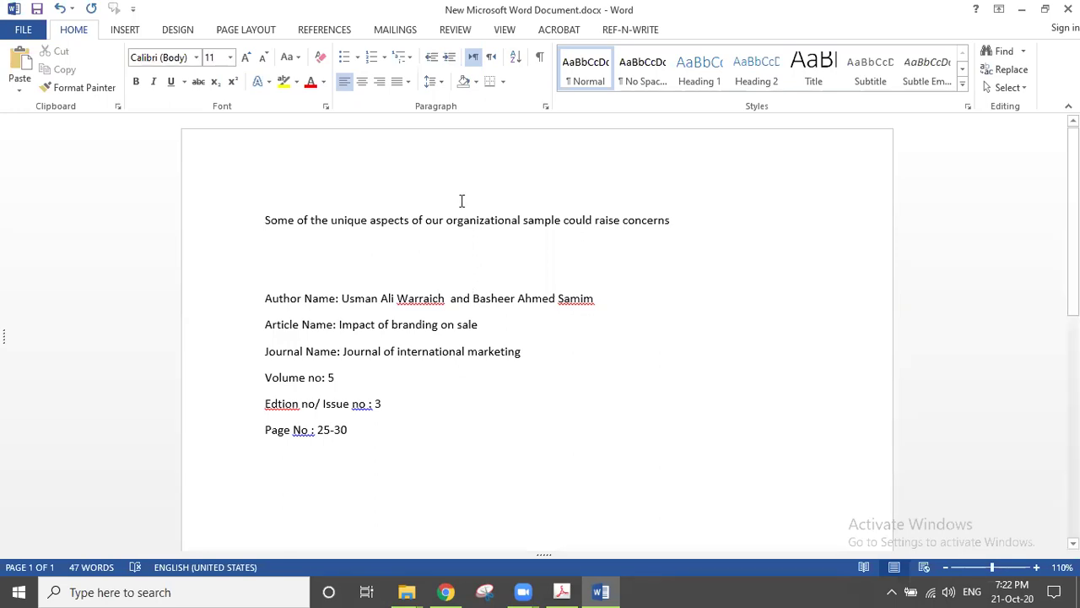
left_click(704, 222)
key("Return")
key("Return")
key("Return")
key("Return")
type("References")
key("Return")
left_click(689, 219)
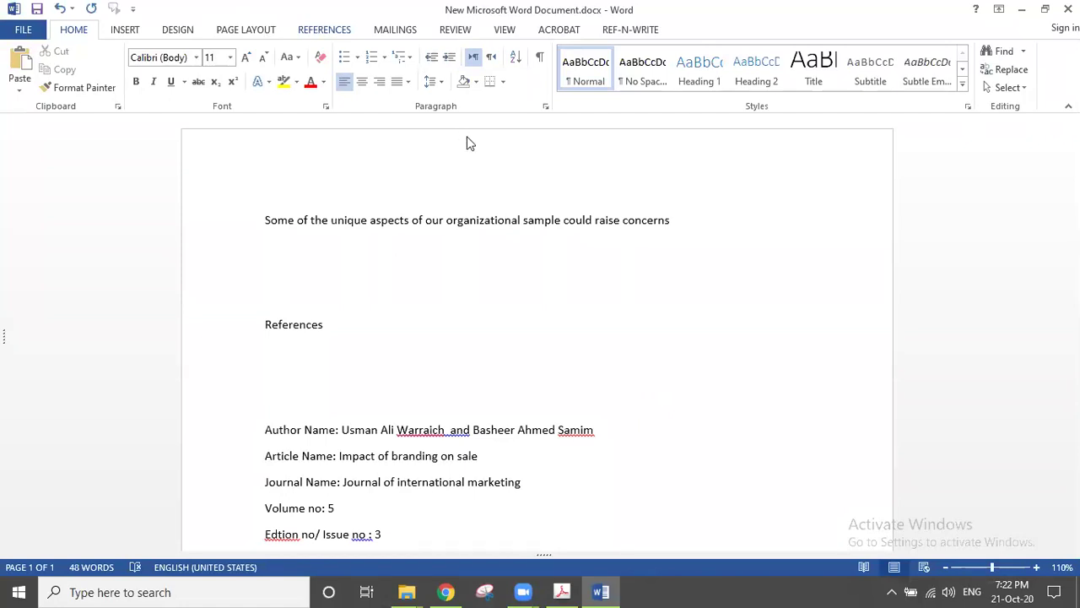
left_click(565, 590)
left_click(604, 592)
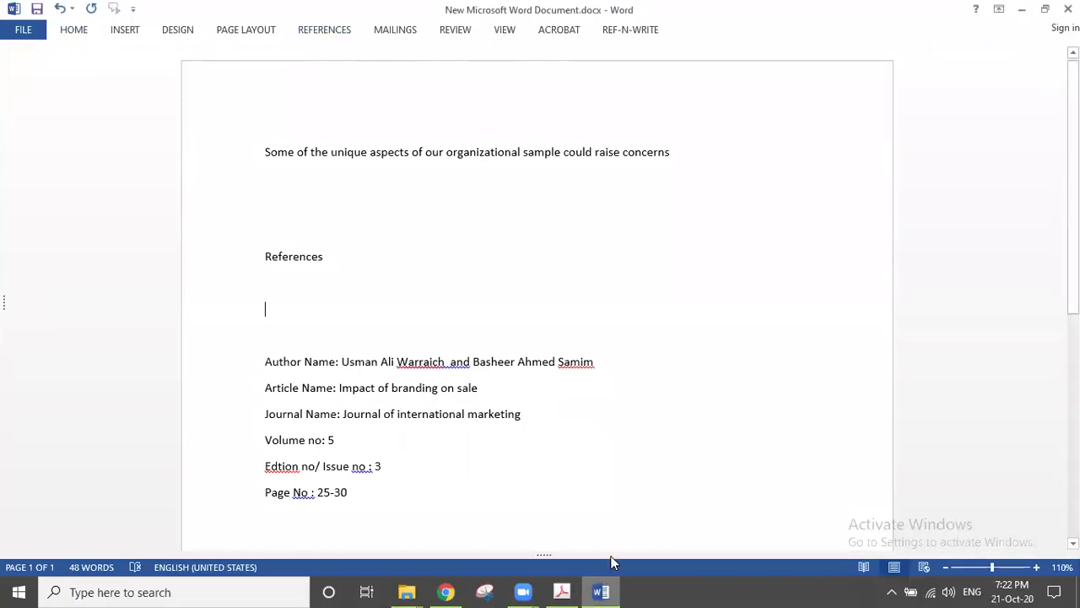
Step: Keep APA as the citation style and start a new Journal Article source via Add New Source
left_click(335, 32)
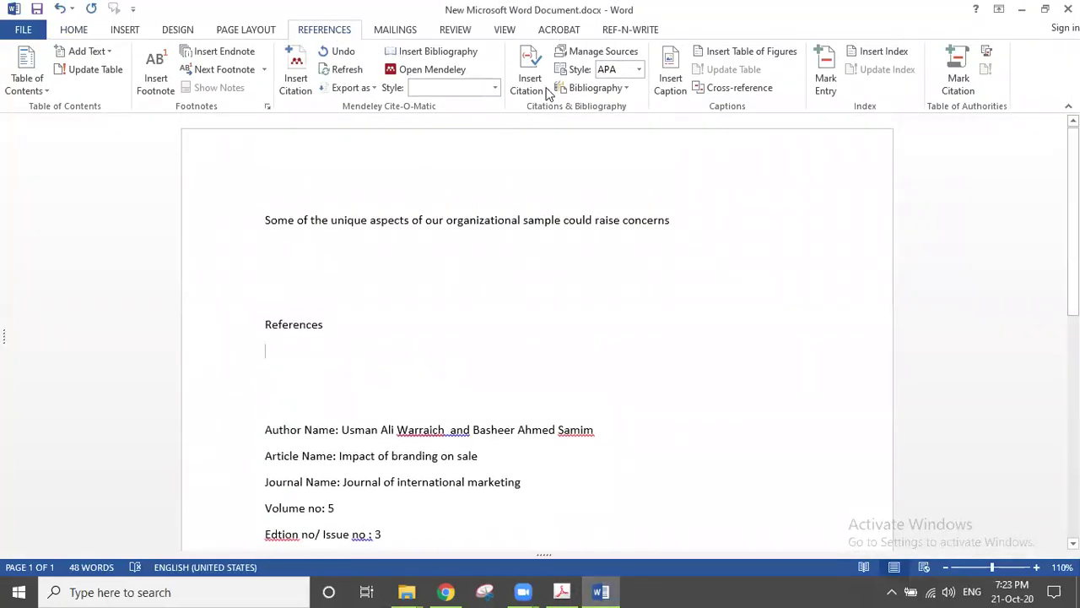
left_click(639, 71)
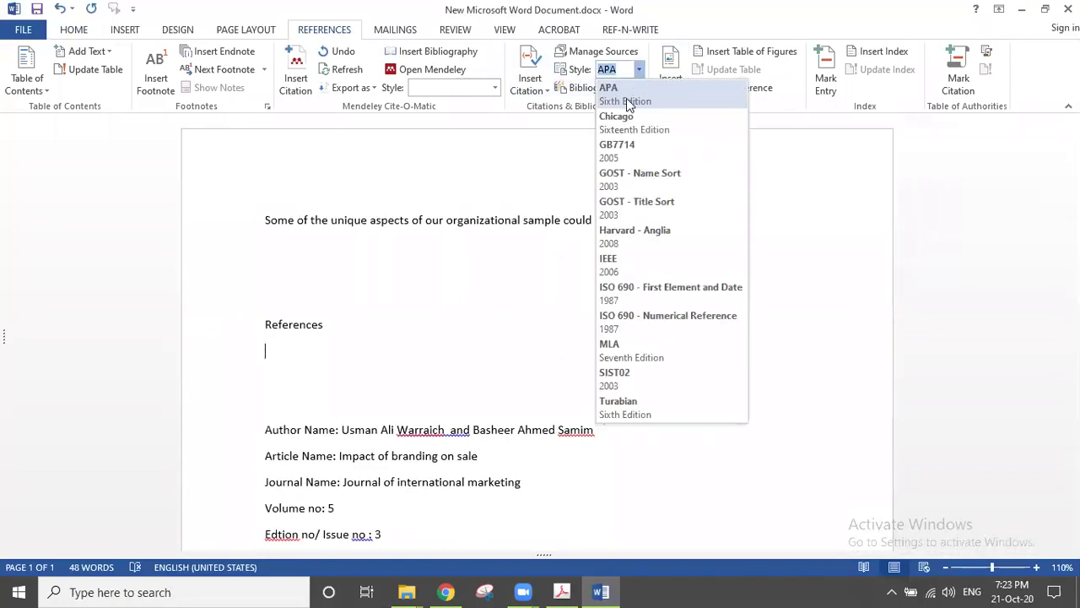
left_click(626, 96)
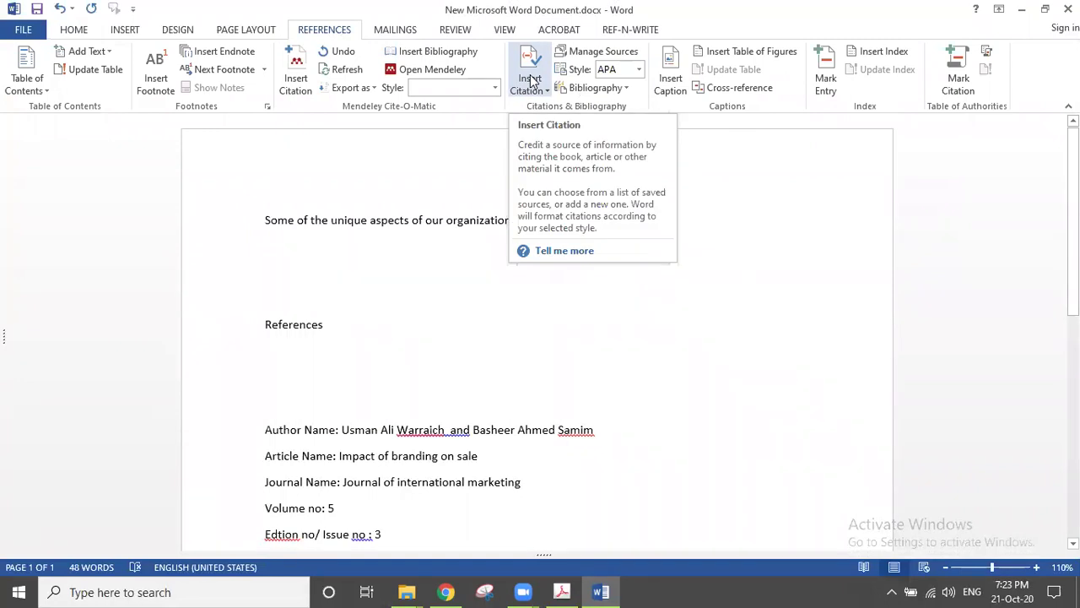
left_click(530, 80)
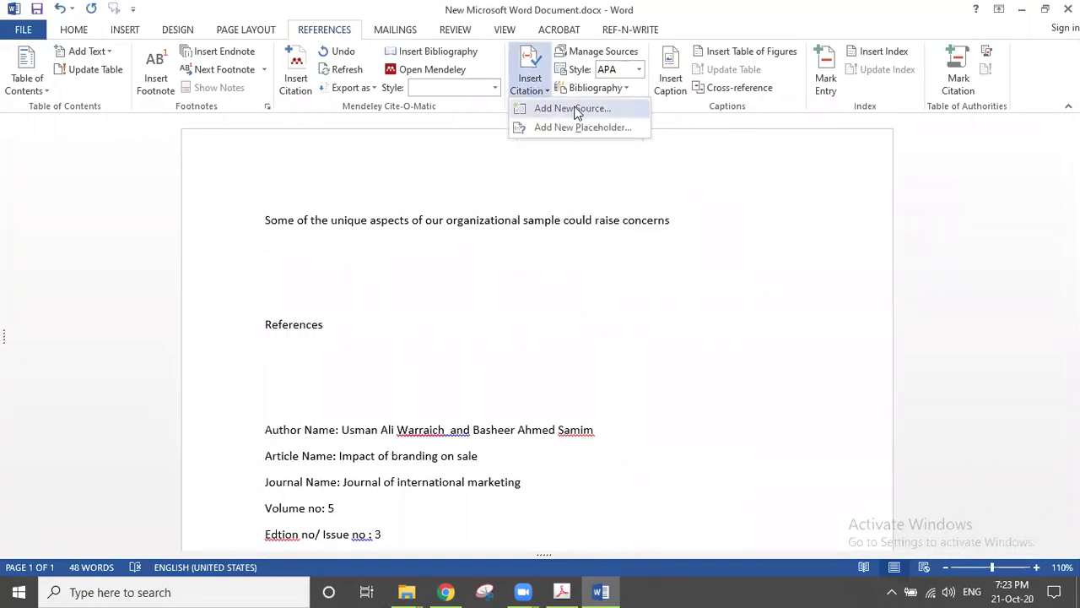
left_click(635, 112)
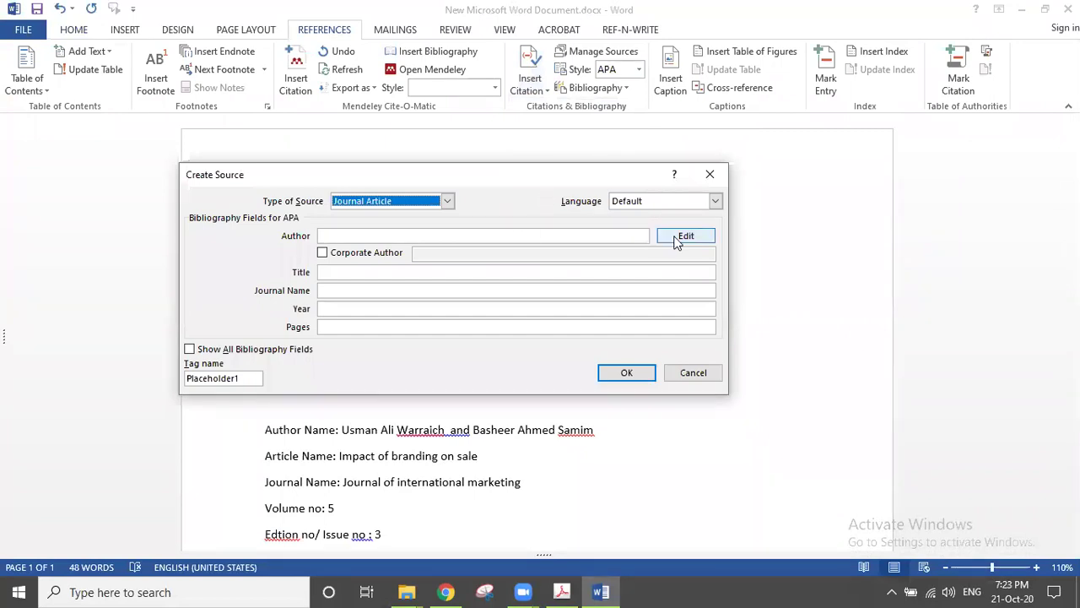
left_click(448, 200)
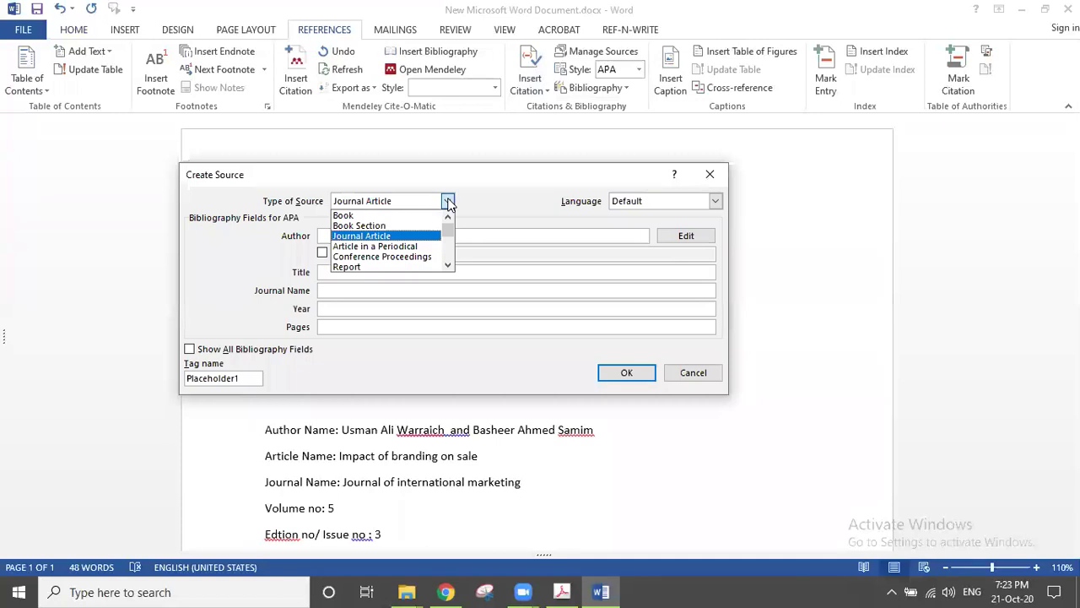
left_click(400, 237)
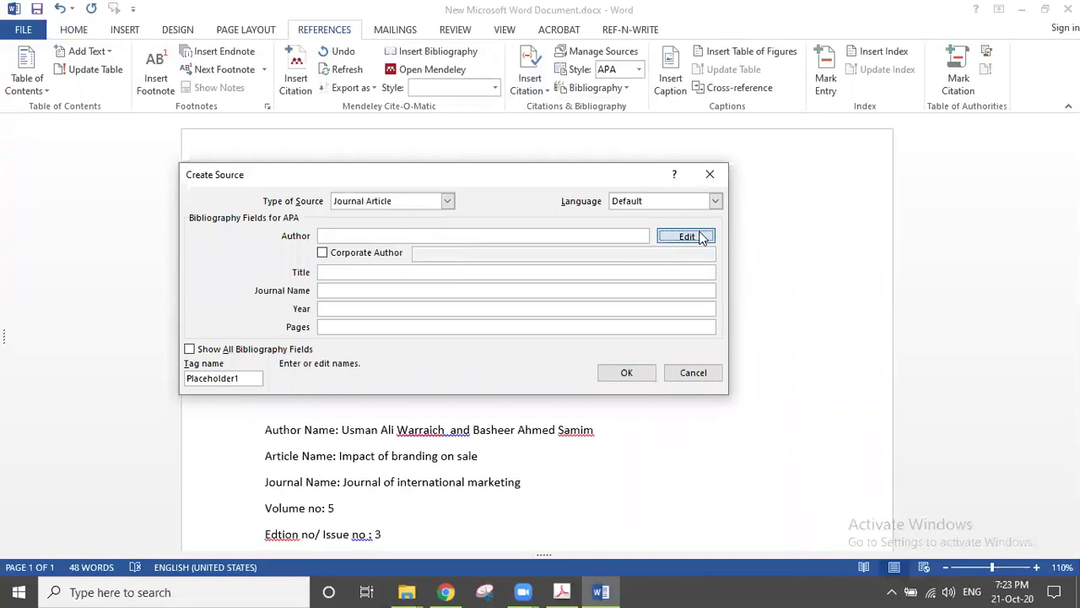
Step: Add the article's two authors, with last, first and middle names, to the author list
left_click(675, 237)
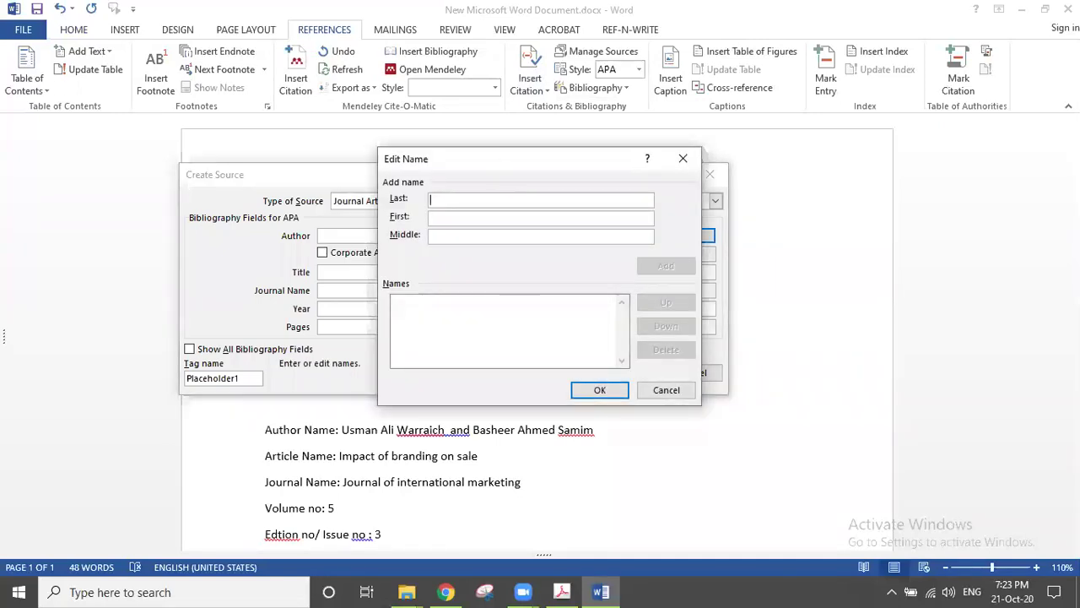
key("Tab")
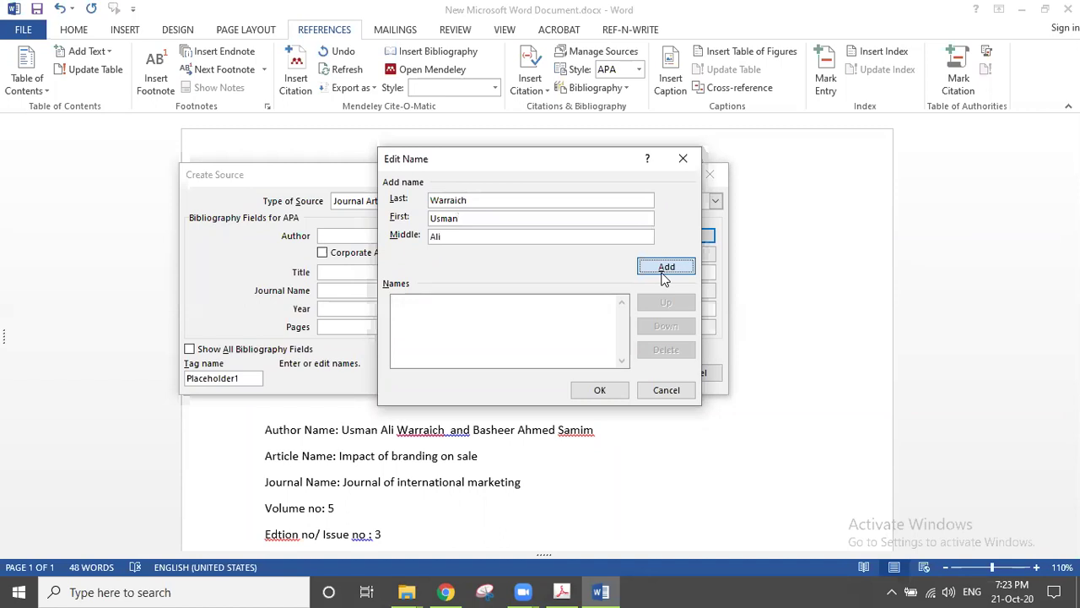
left_click(665, 267)
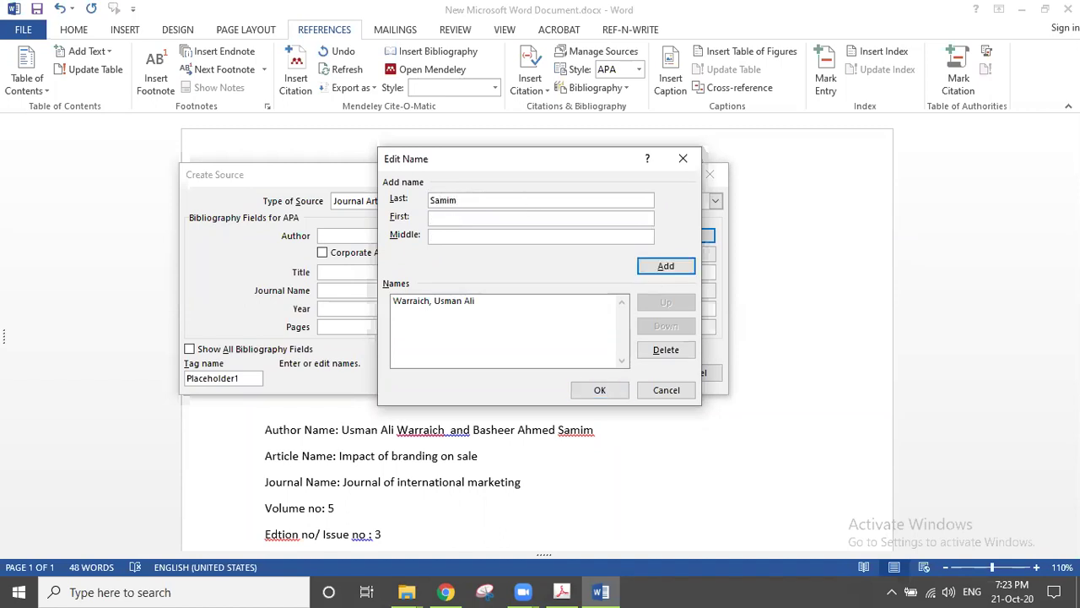
key("Tab")
key("Tab")
left_click(665, 267)
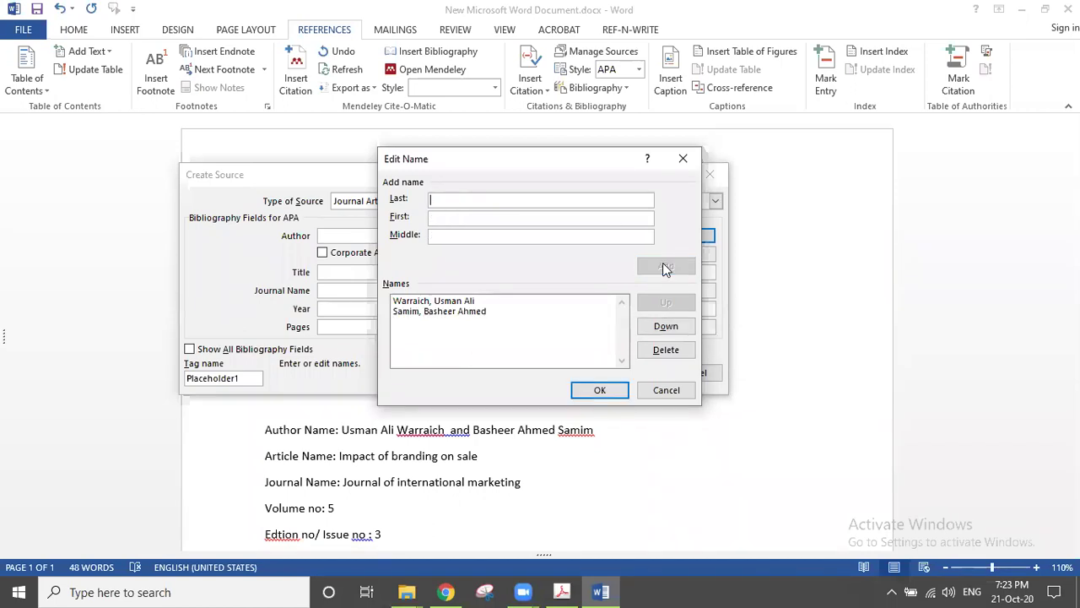
left_click(607, 394)
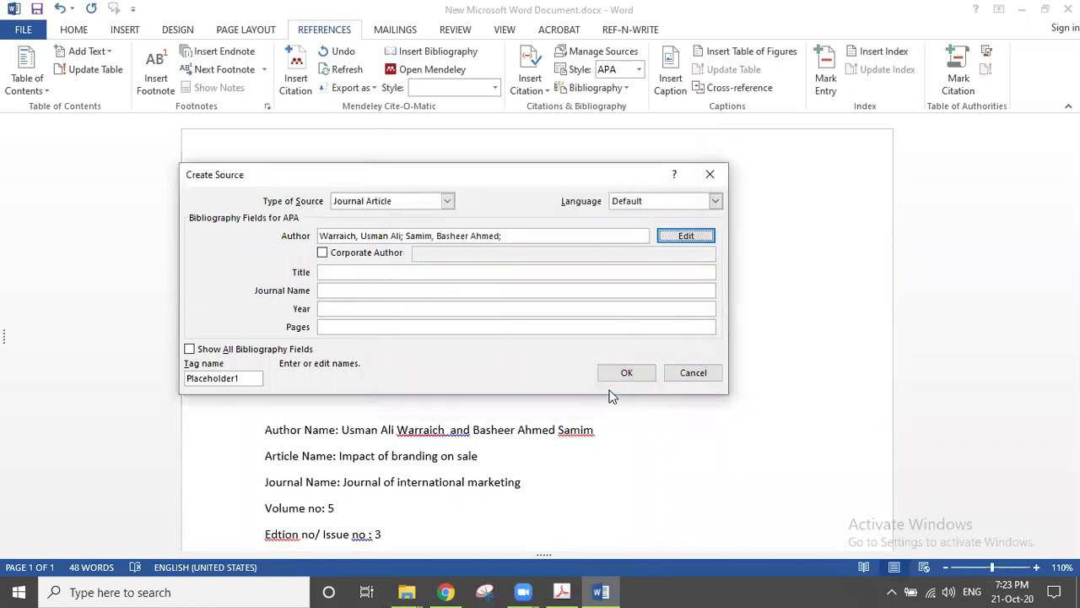
Step: Enter title 'Impact of Branding on sale', journal 'Journal of International Marketing' and year 2010
left_click(505, 272)
type("I")
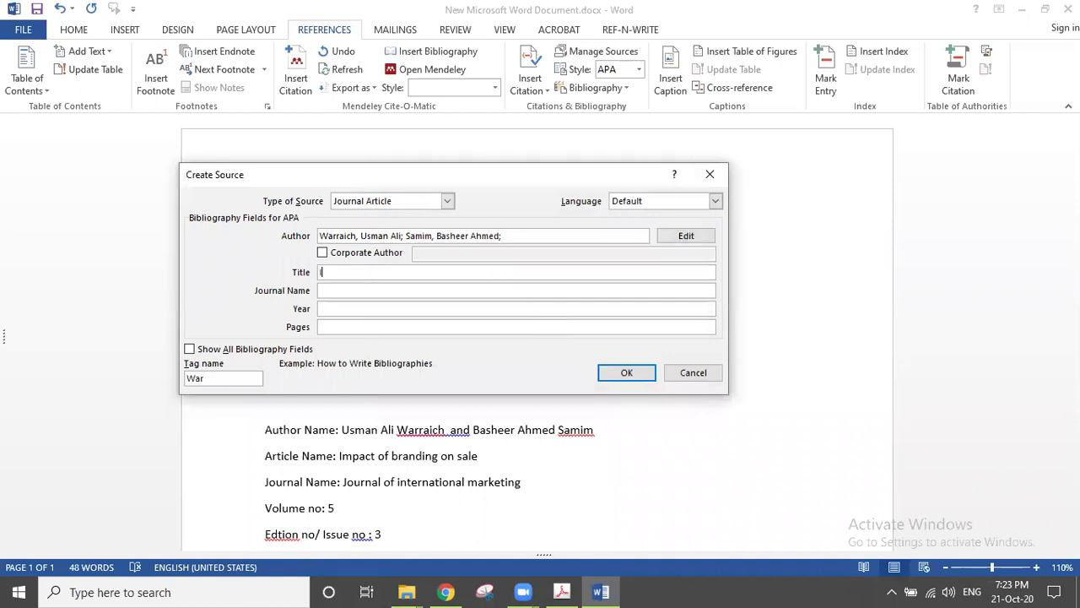
type("mpact of Branding on sale")
left_click(599, 290)
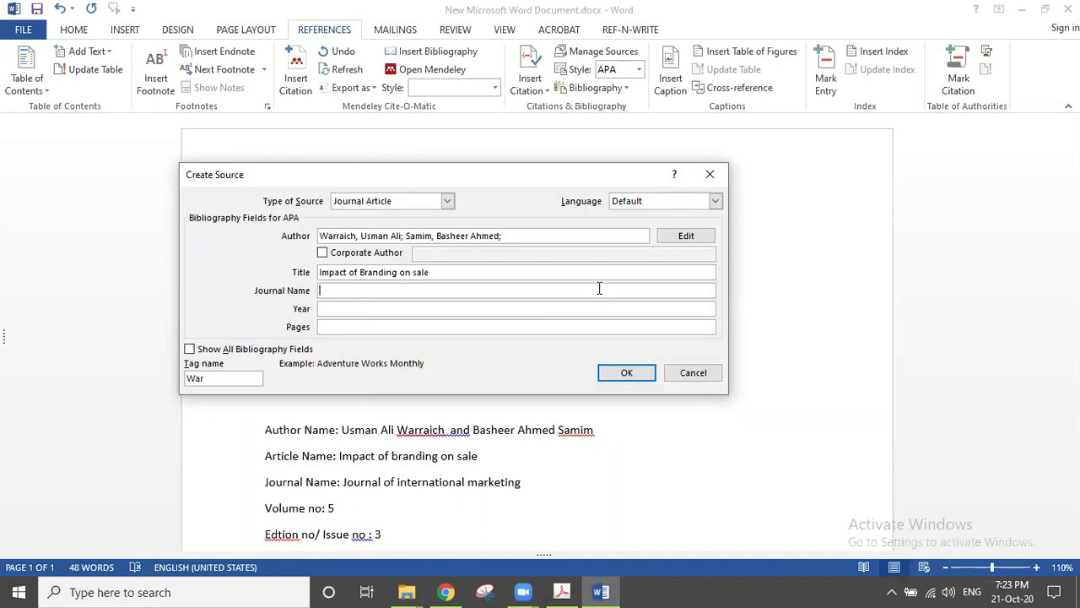
type("Journal of International Marketing")
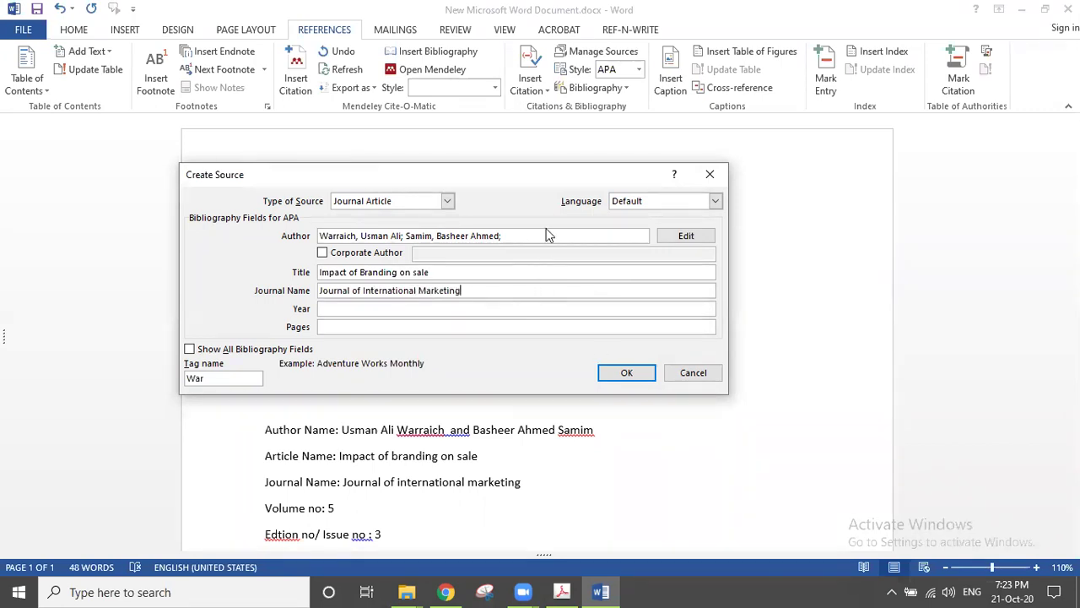
left_click(517, 309)
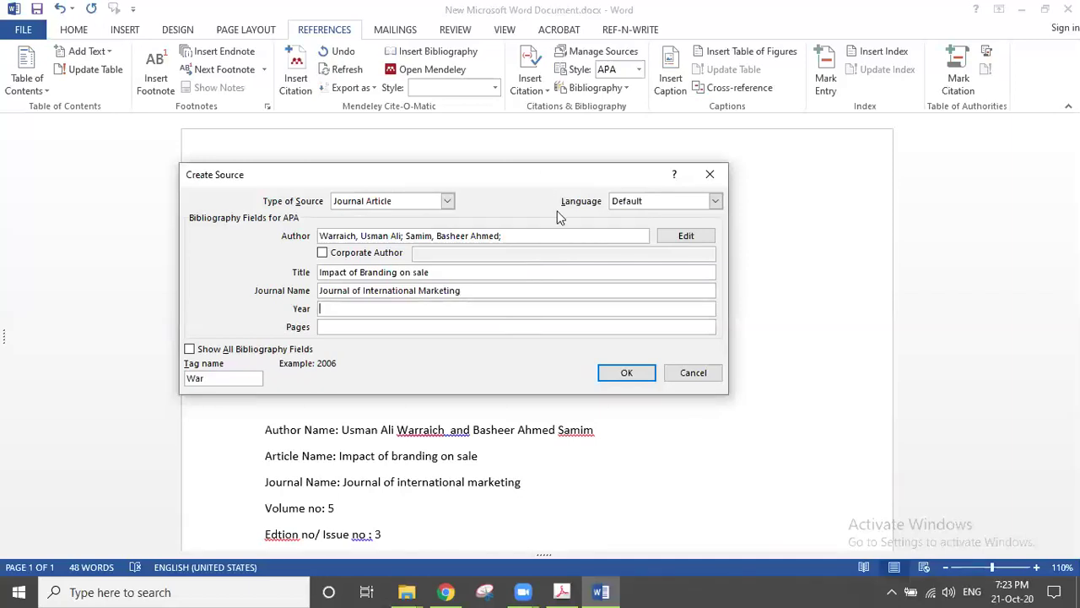
type("2010")
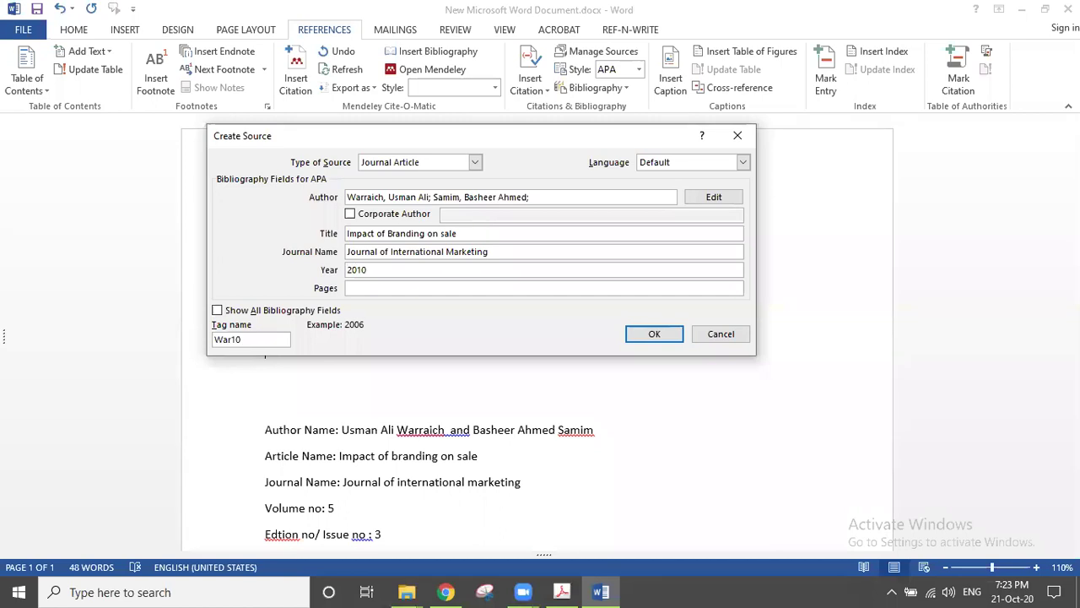
Step: Add pages 25-30, issue 3 and volume 5, then save the source and insert its citation
left_click(433, 287)
type("25-30")
left_click(218, 311)
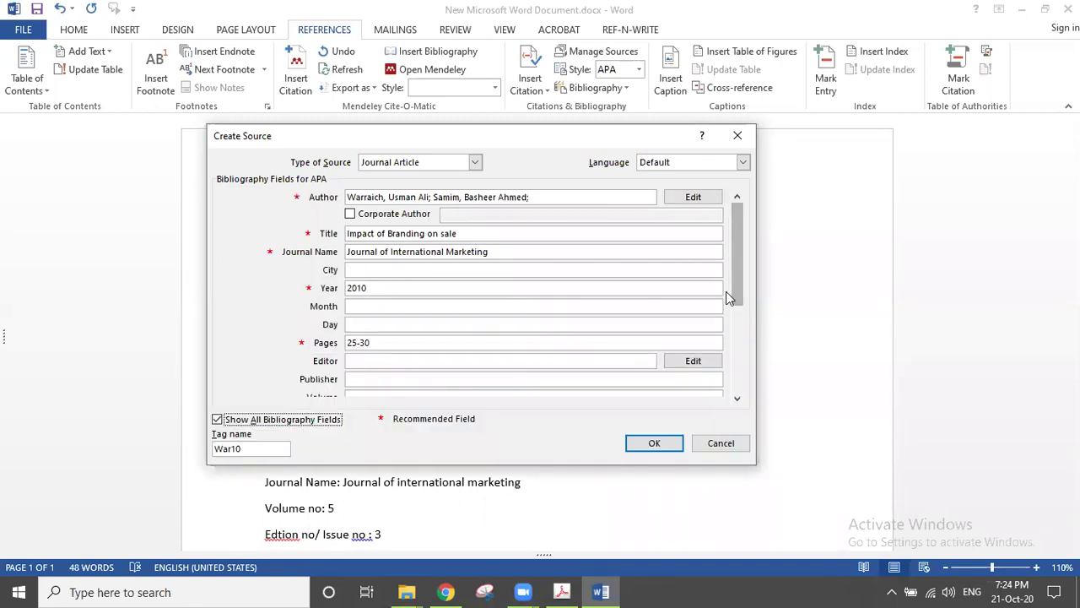
left_click_drag(731, 250, 739, 325)
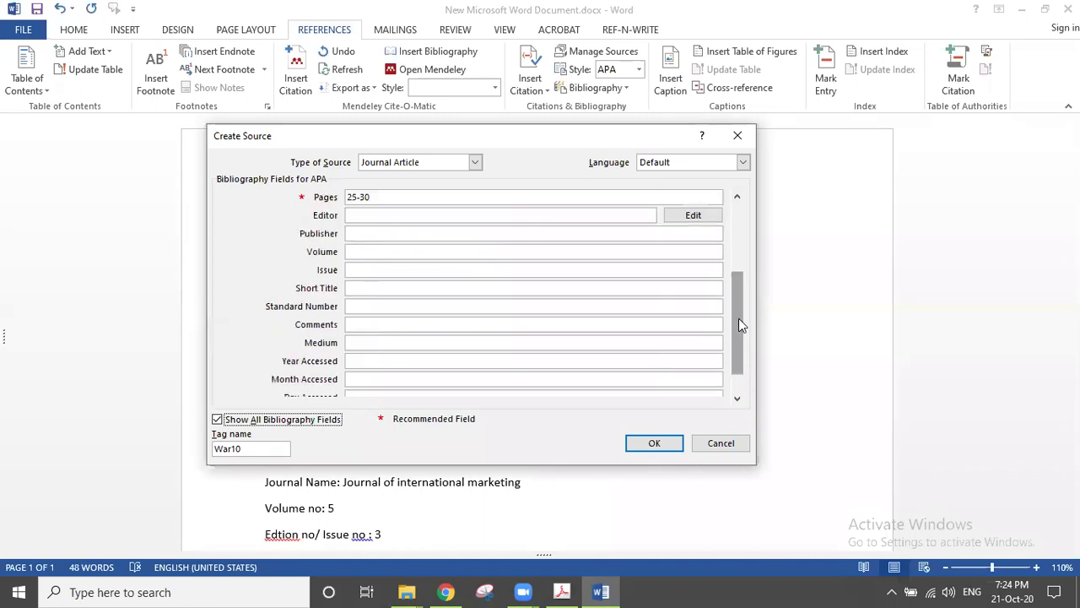
left_click(451, 271)
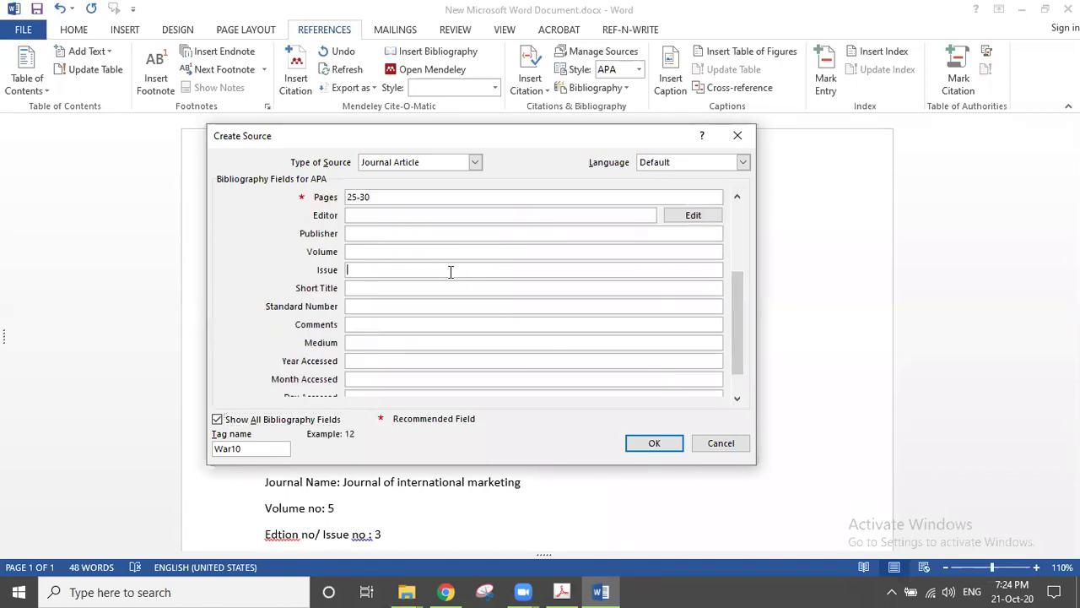
type("3")
left_click(436, 251)
type("5")
left_click(667, 443)
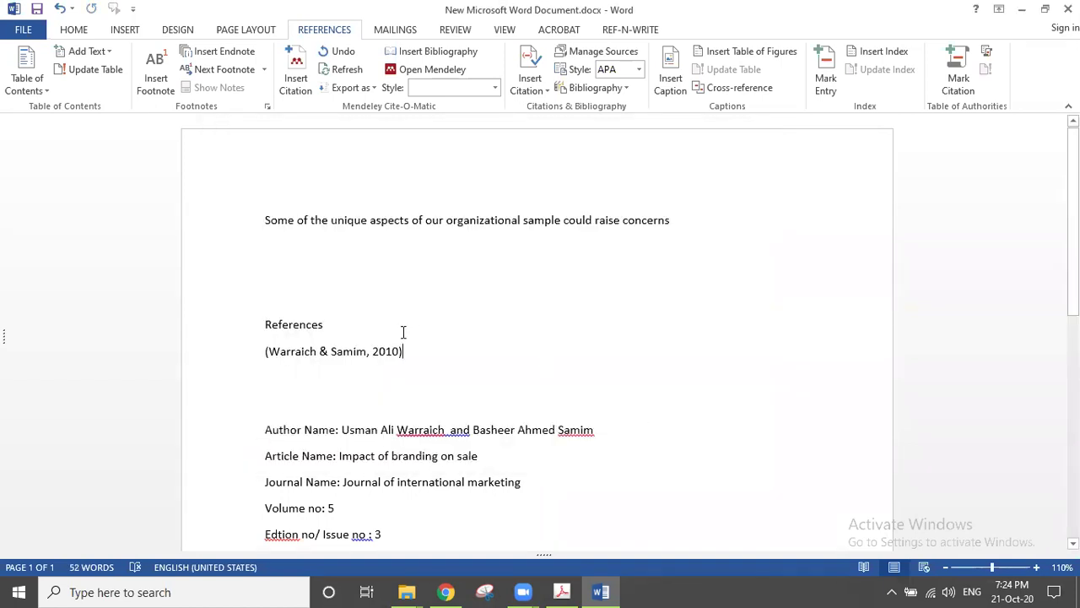
Step: Delete the References heading and the in-text citation line
left_click_drag(325, 326, 232, 317)
key("BackSpace")
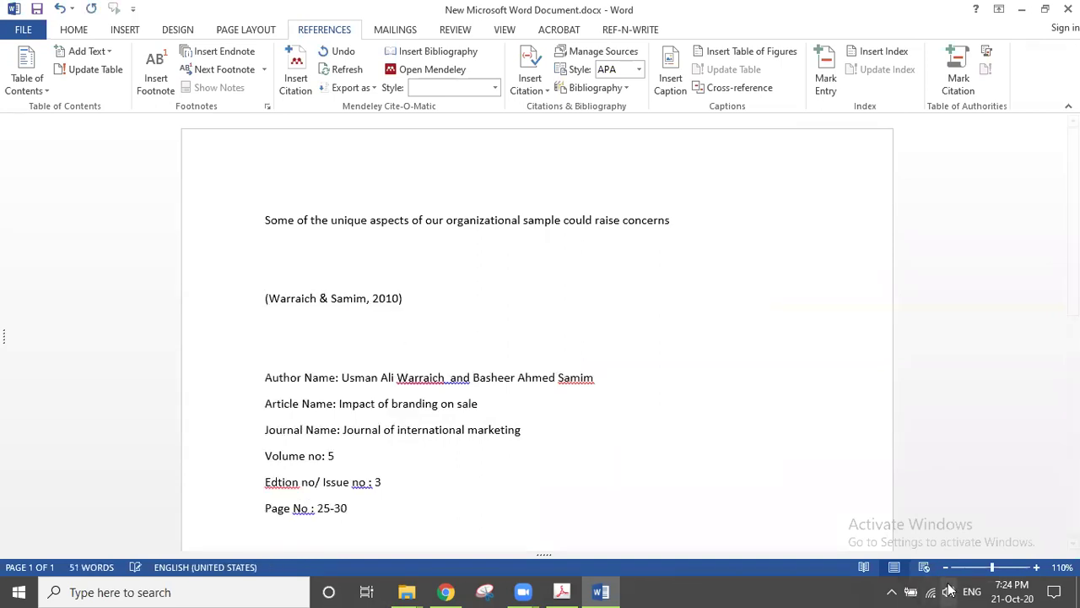
left_click(173, 295)
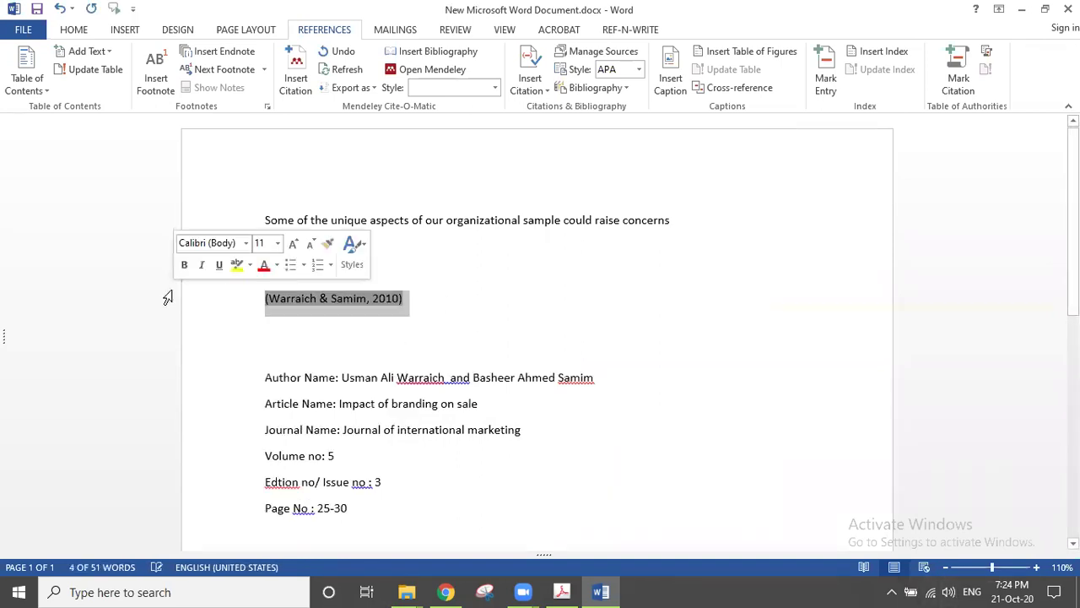
key("BackSpace")
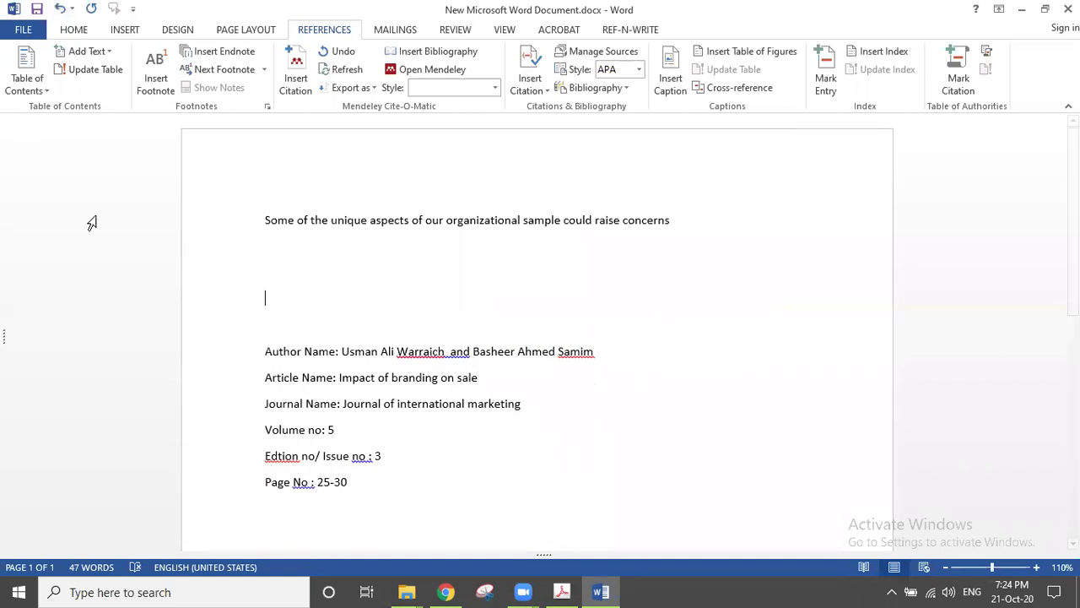
Step: Add a 'Year: 2010' line below the author names
left_click(596, 355)
key("Return")
type("ye")
key("BackSpace")
key("BackSpace")
type("Y")
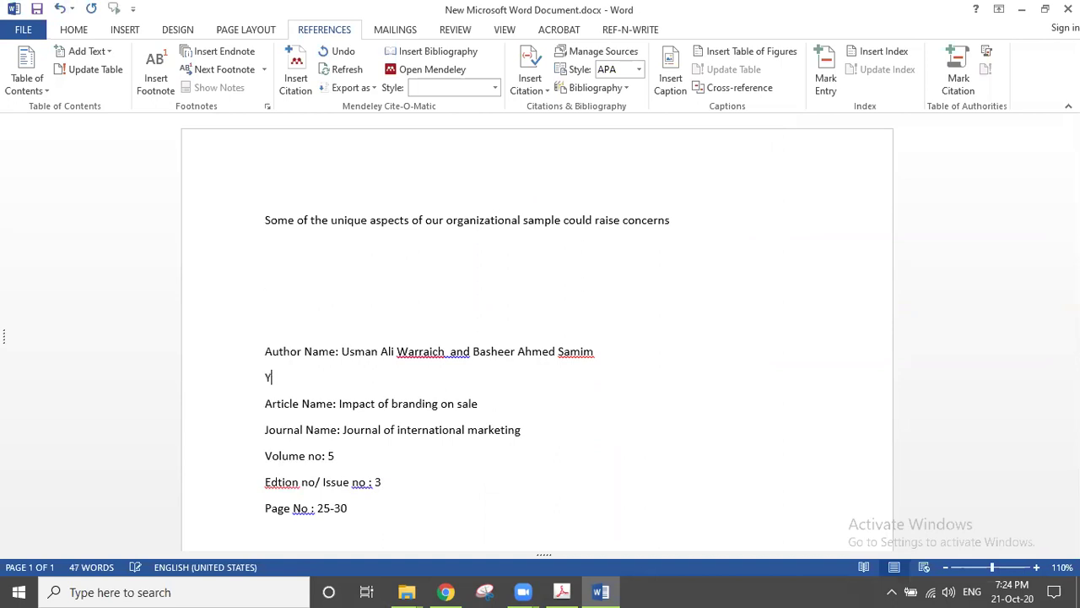
type("ear: 2010")
left_click(695, 222)
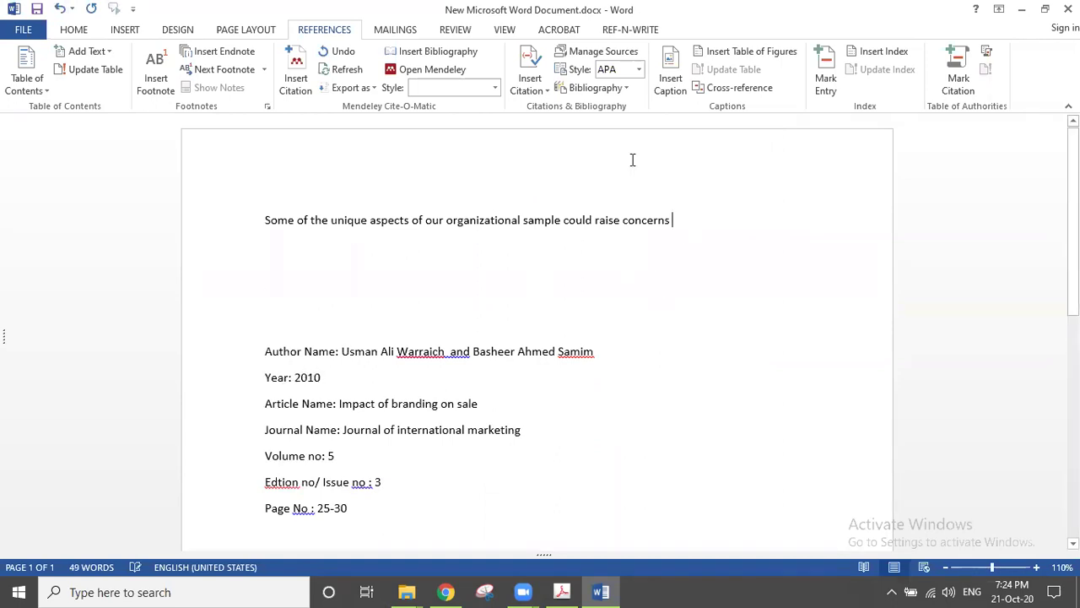
left_click(531, 88)
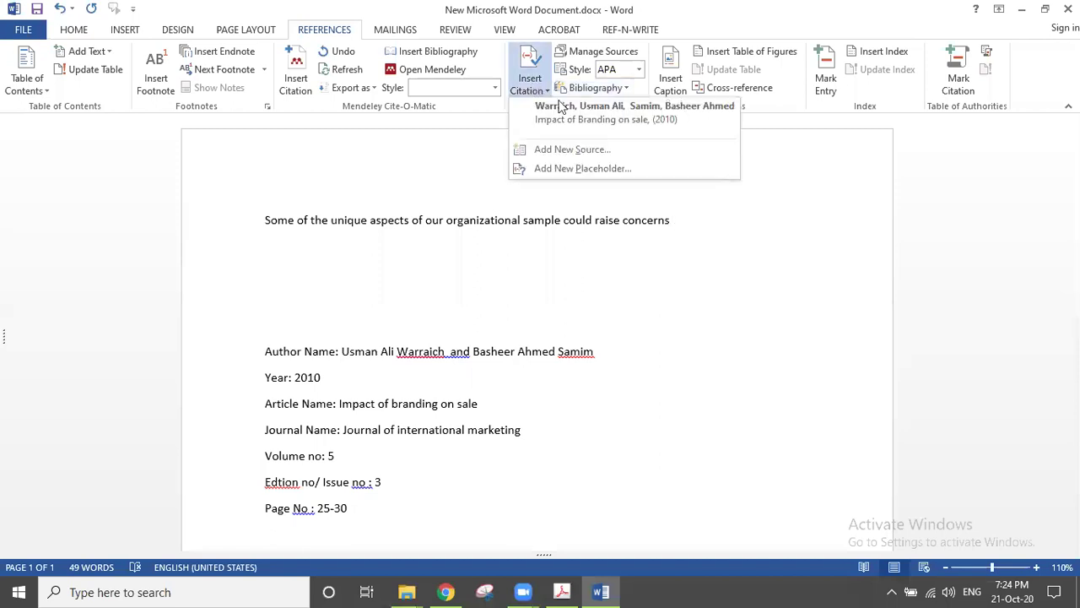
Step: Cite the 2010 branding article after 'concerns' and type a 'References' heading below it
left_click(562, 108)
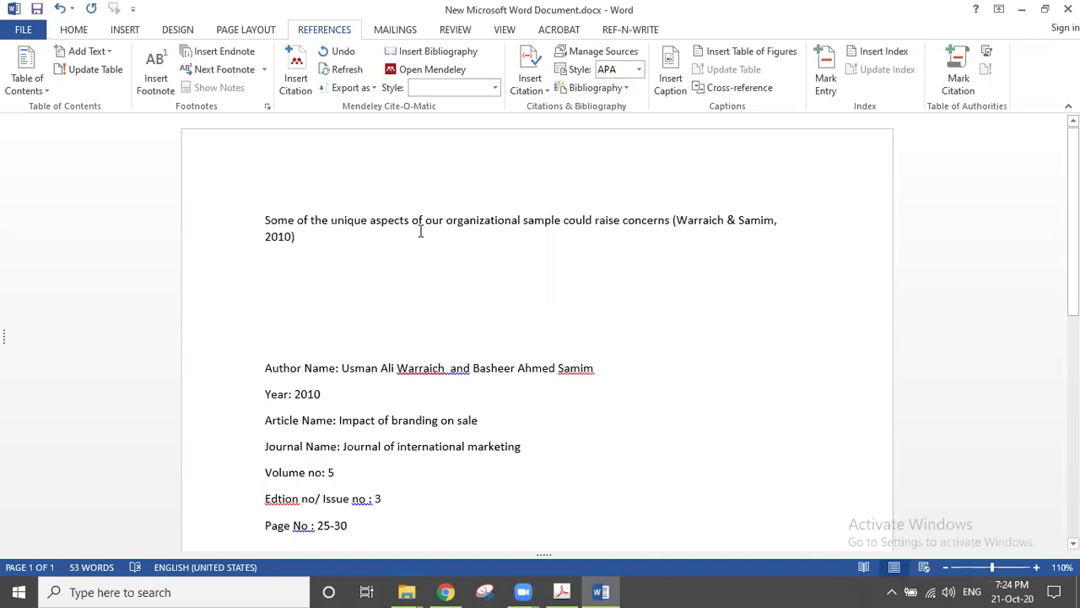
key("Return")
key("Return")
key("Return")
type("Refr")
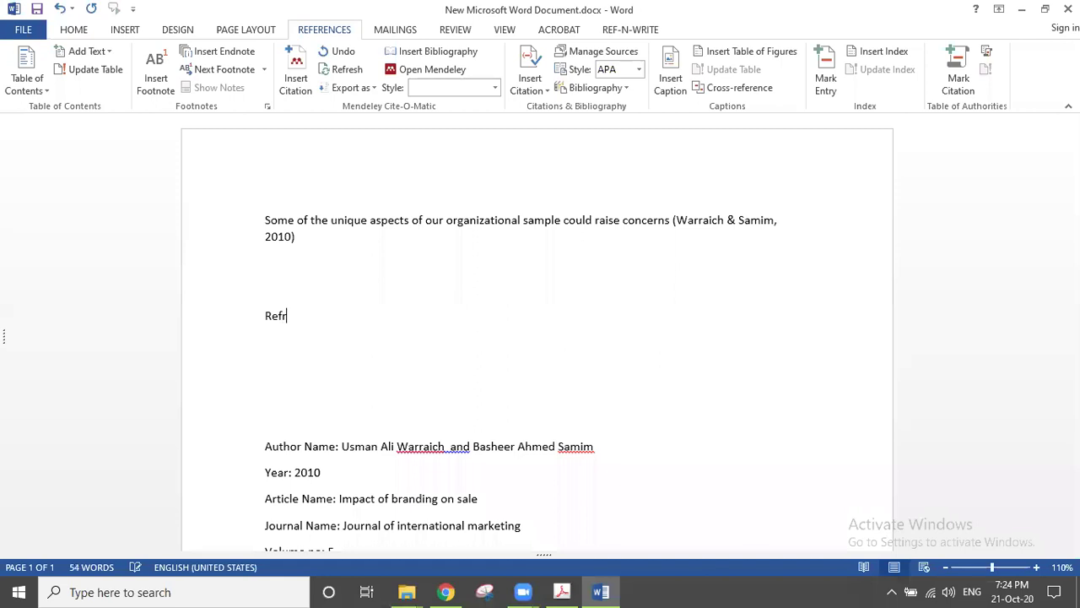
key("BackSpace")
type("erences")
key("Return")
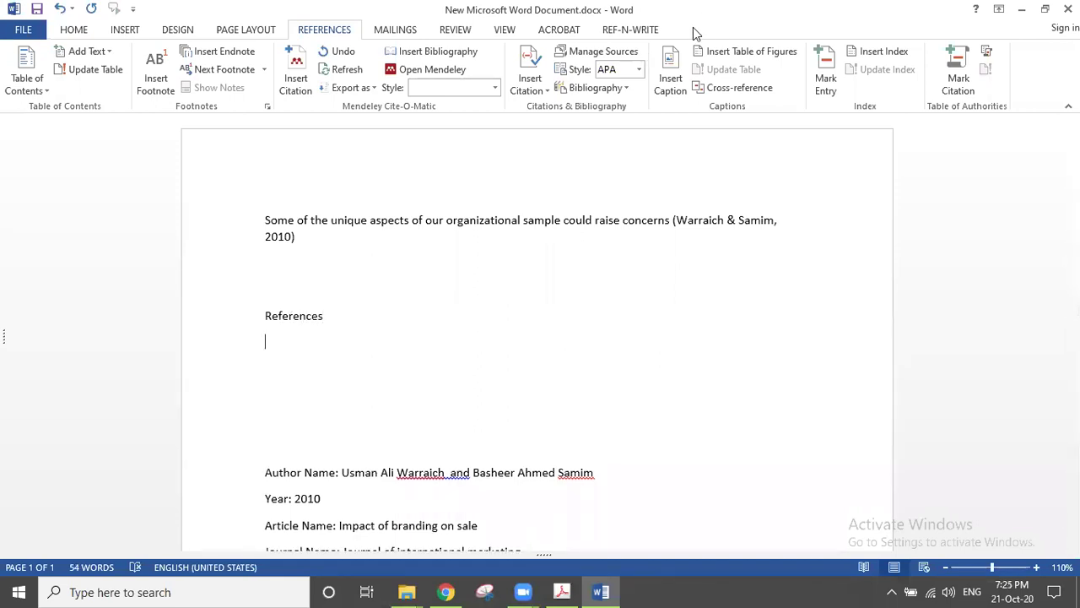
left_click(615, 89)
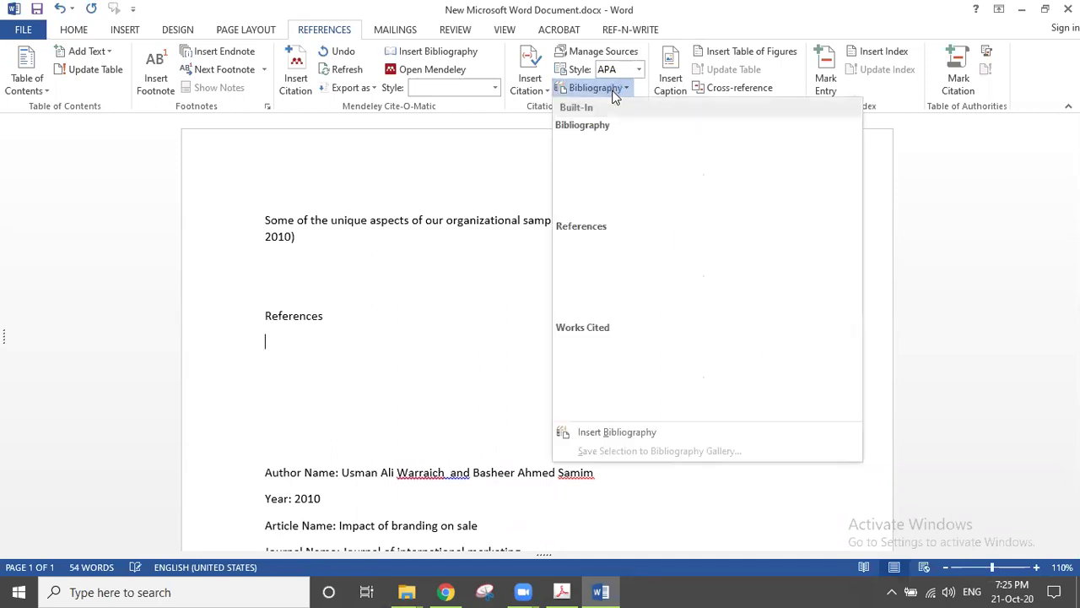
Step: Insert a bibliography, then delete the References heading and its empty placeholder
left_click(632, 434)
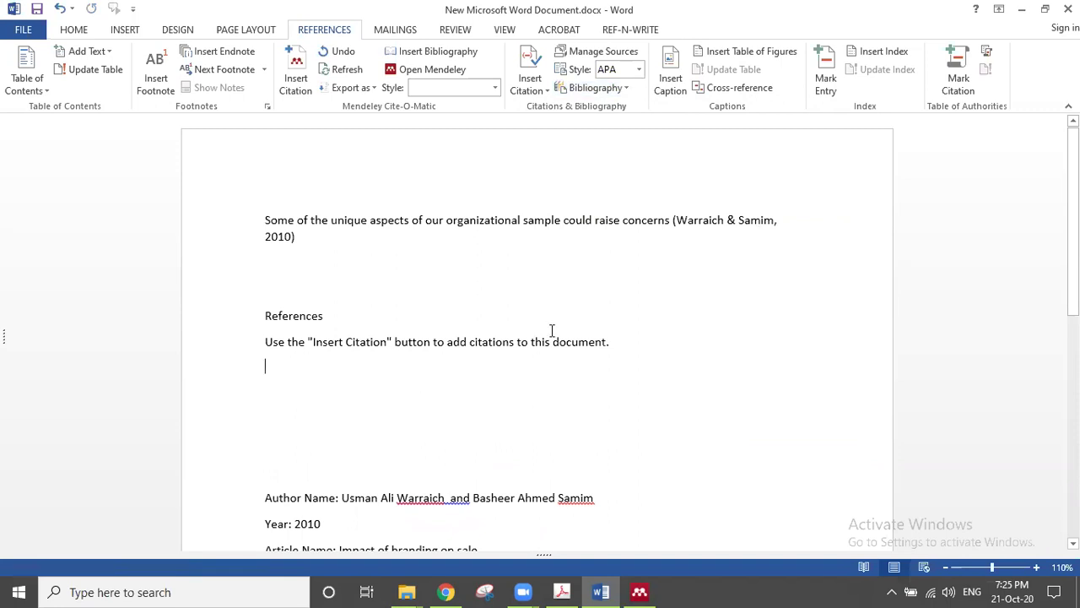
left_click_drag(650, 357, 234, 318)
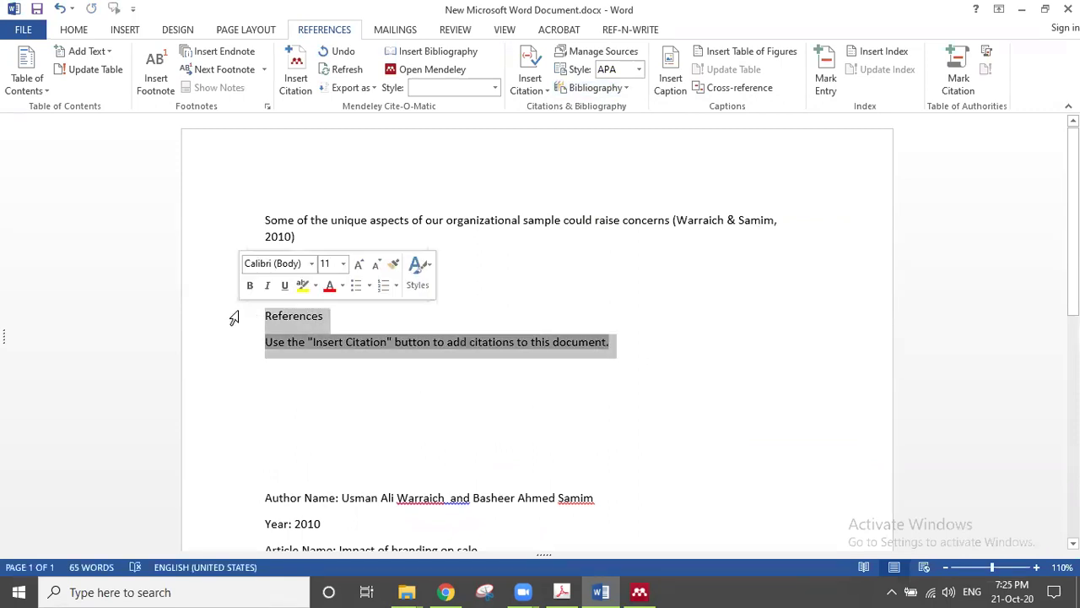
key("Delete")
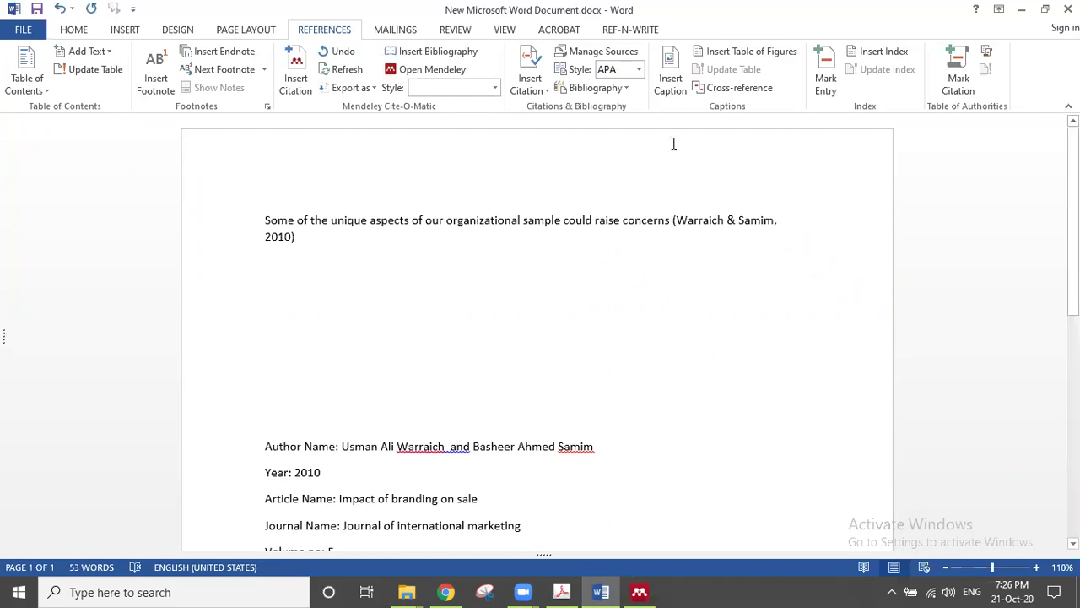
Step: Clear all text from the Word document
left_click(73, 33)
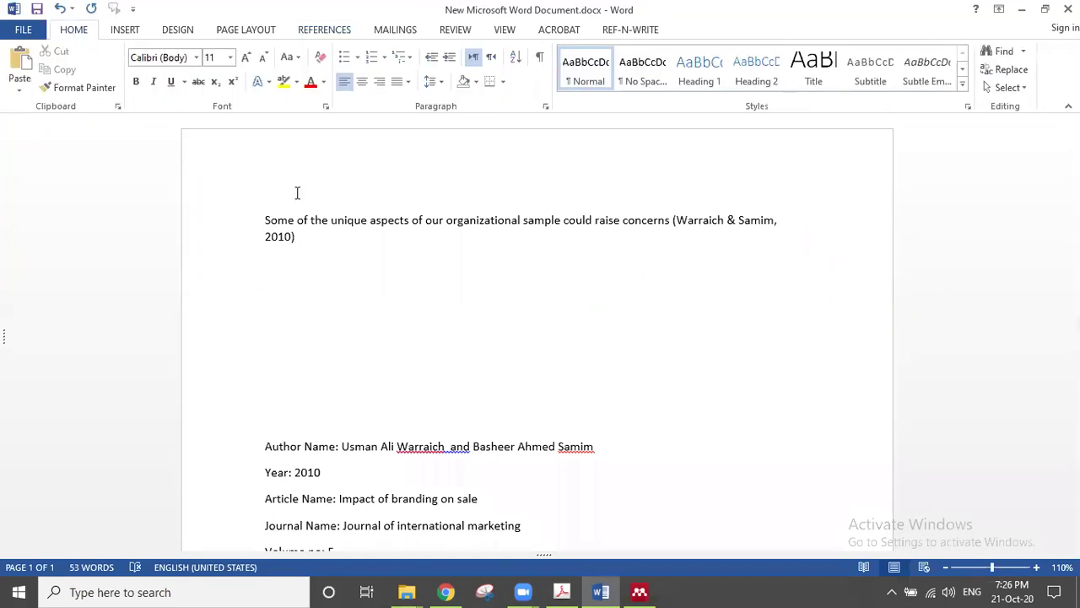
left_click(326, 265)
key("ctrl+a")
key("Delete")
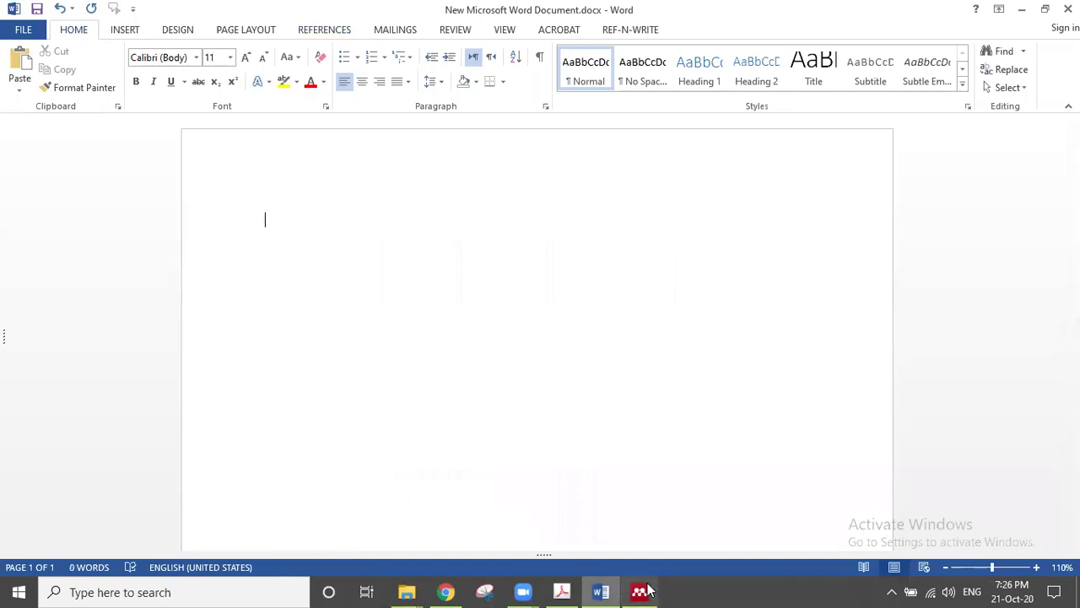
Step: Copy the opening words of the Measures paragraph from page 5 of the PDF article
left_click(638, 591)
left_click(639, 591)
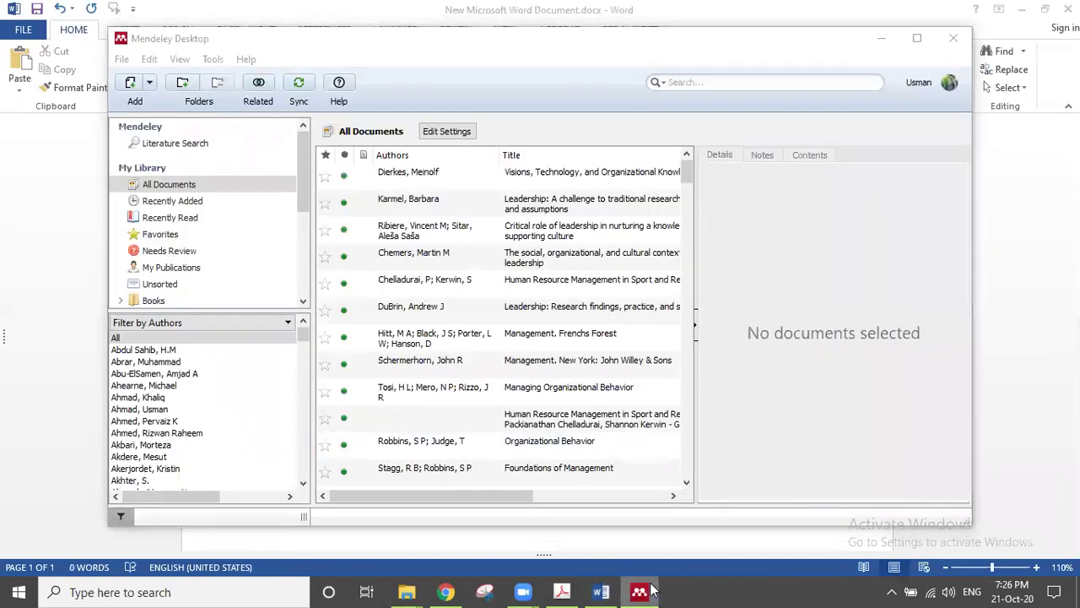
left_click(565, 591)
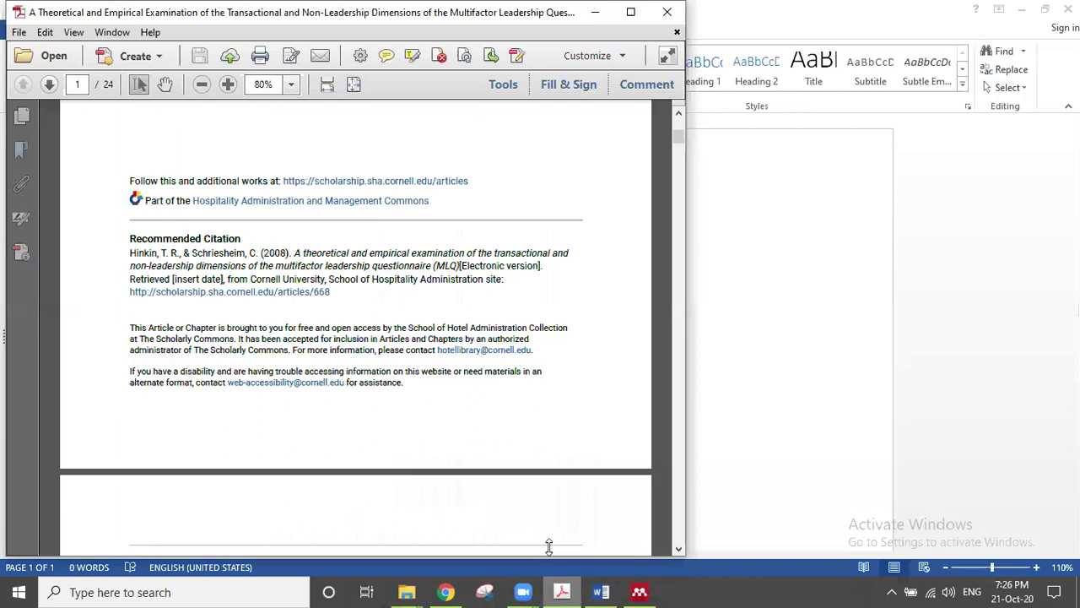
scroll(682, 198, "down", 3)
left_click(682, 198)
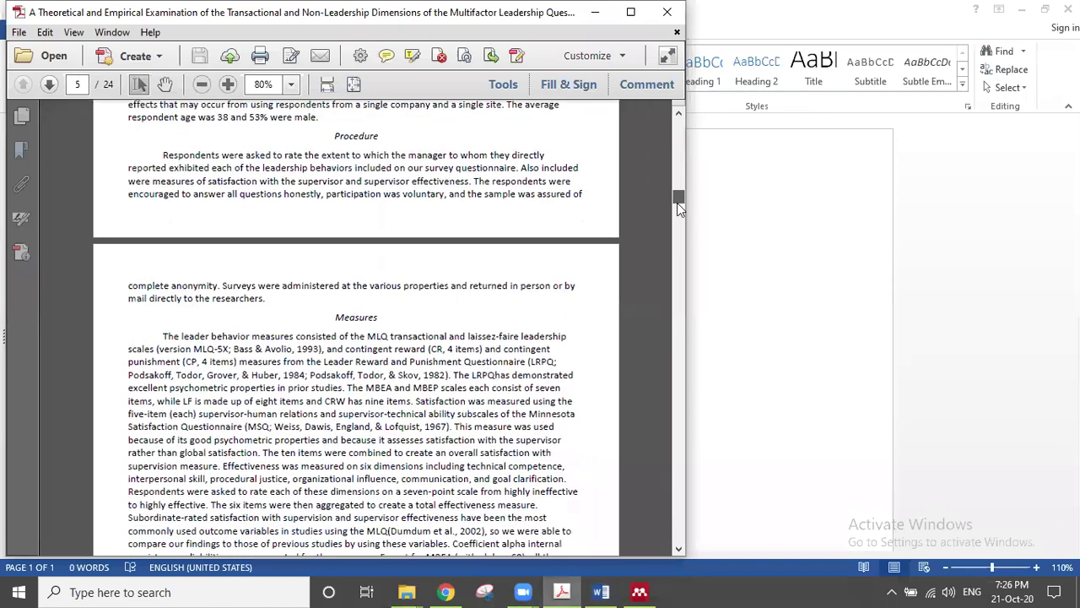
left_click_drag(163, 336, 460, 336)
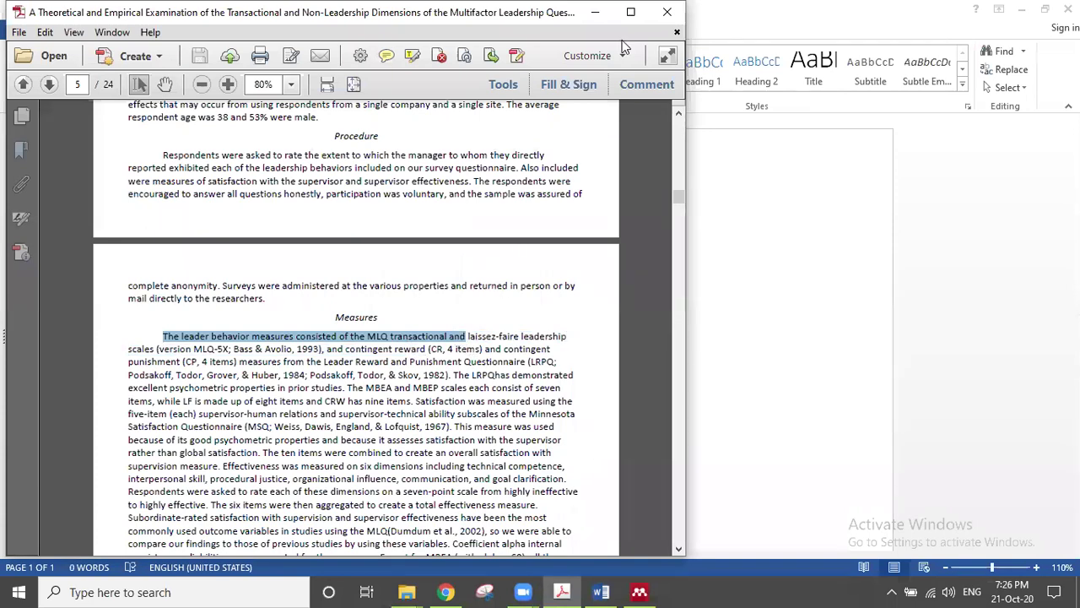
left_click(595, 11)
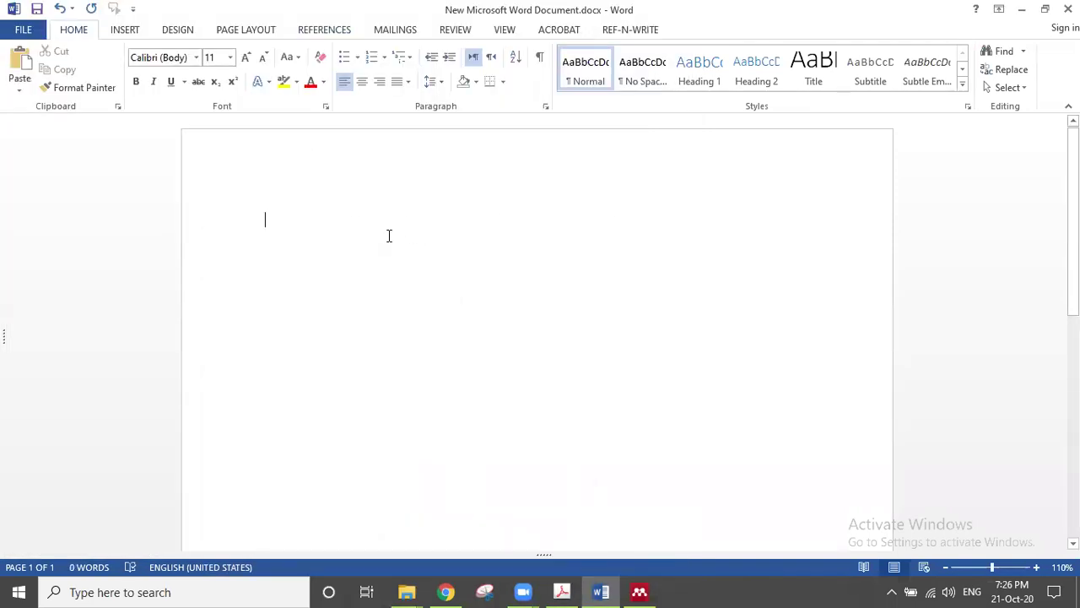
Step: Paste the MLQ leader behavior sentence and type 'Mendeley' a few lines below it
type("The leader behavior measures consisted of the MLQ transactional and")
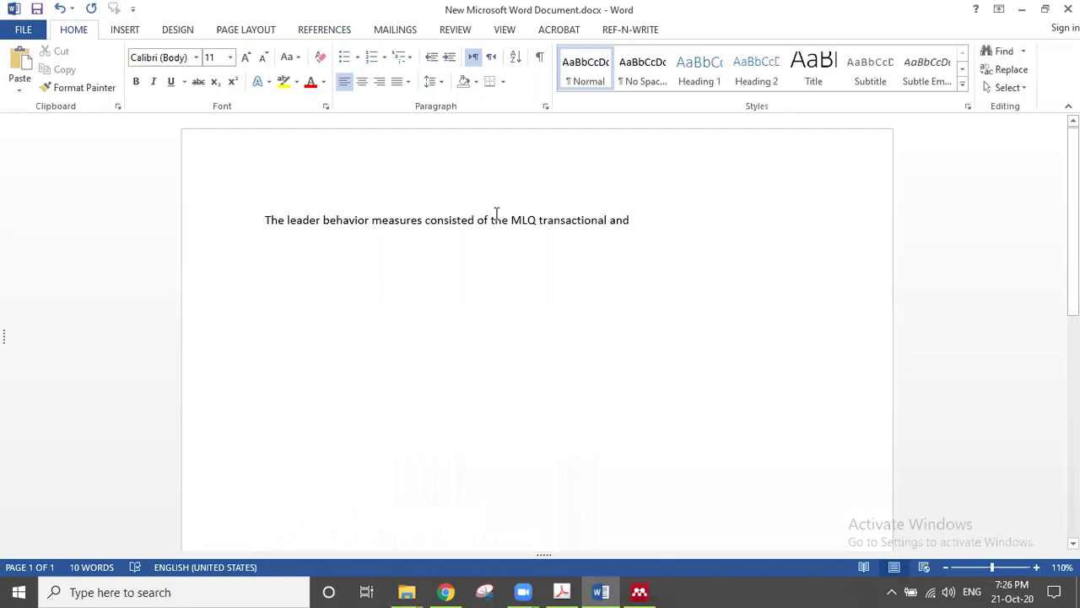
key("Return")
key("Return")
key("Return")
type("Mendeley")
key("Return")
key("ctrl+z")
Step: Type Zotero, End Note and Ref & Work on new lines, then delete them again
key("Return")
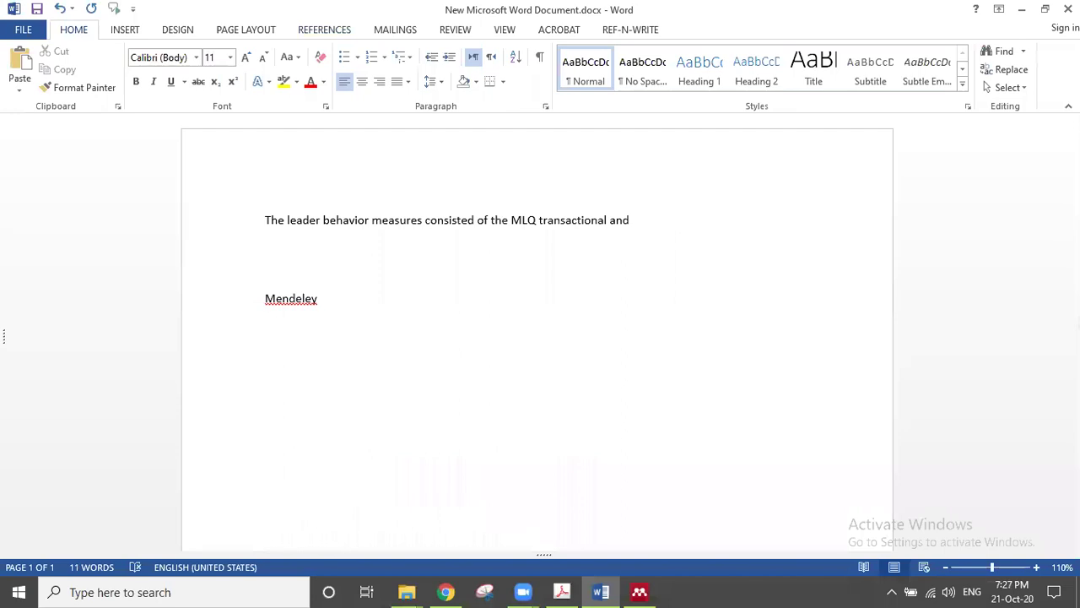
type("zotero")
key("Return")
type("End Note")
key("Return")
type("Ref & Work")
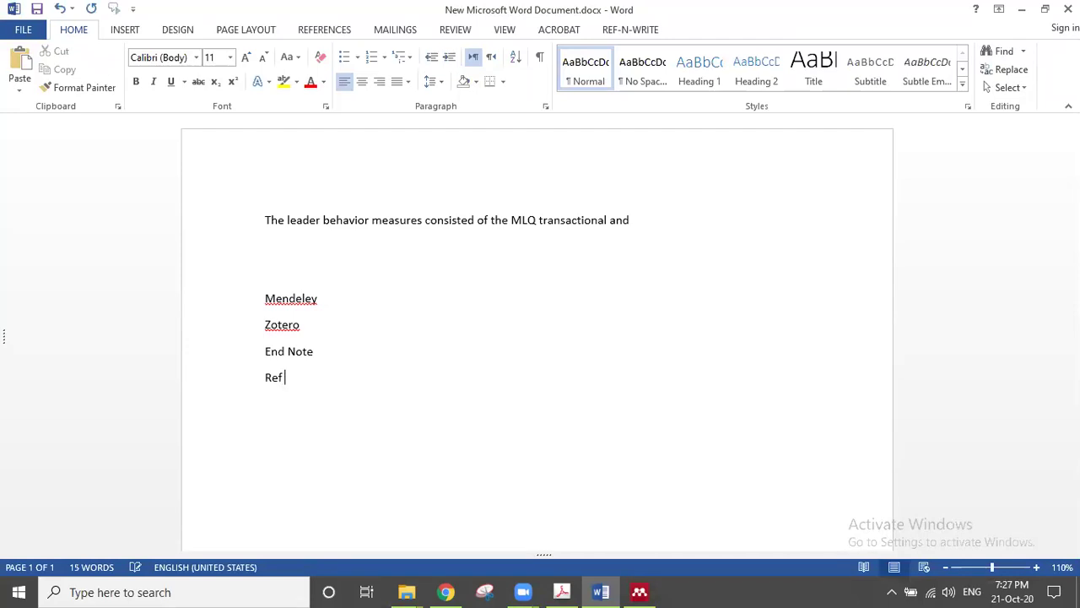
key("Return")
key("shift+Up")
key("shift+Up")
key("shift+Up")
key("BackSpace")
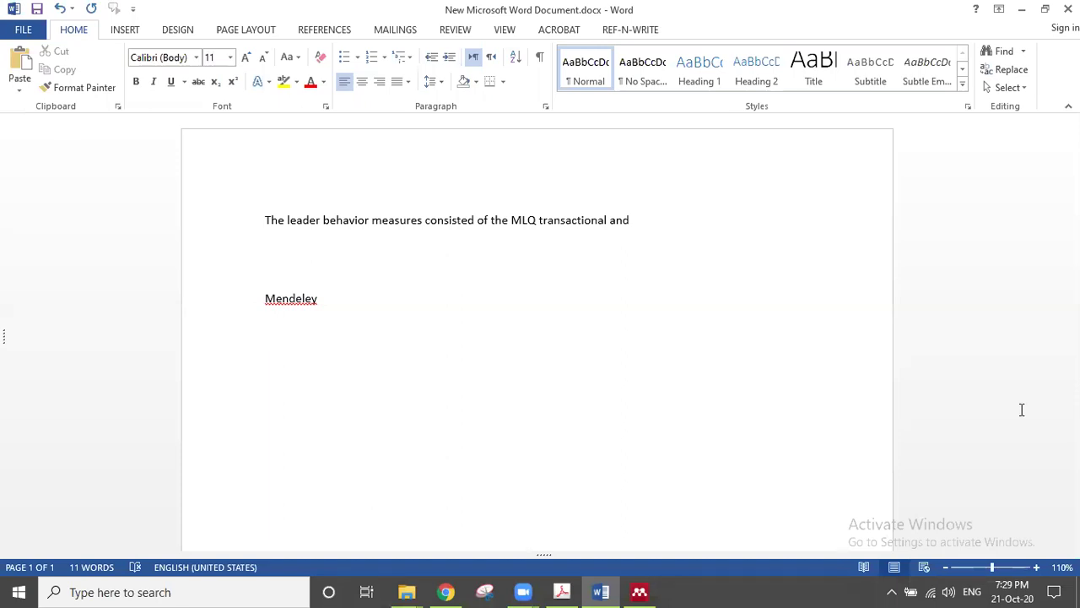
key("super+d")
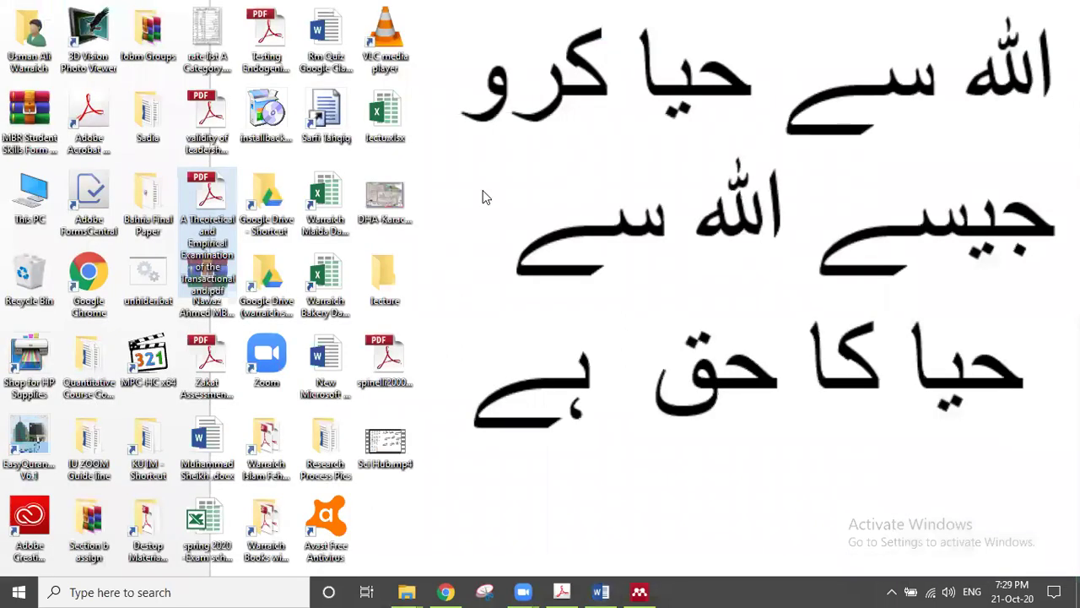
double_click(402, 133)
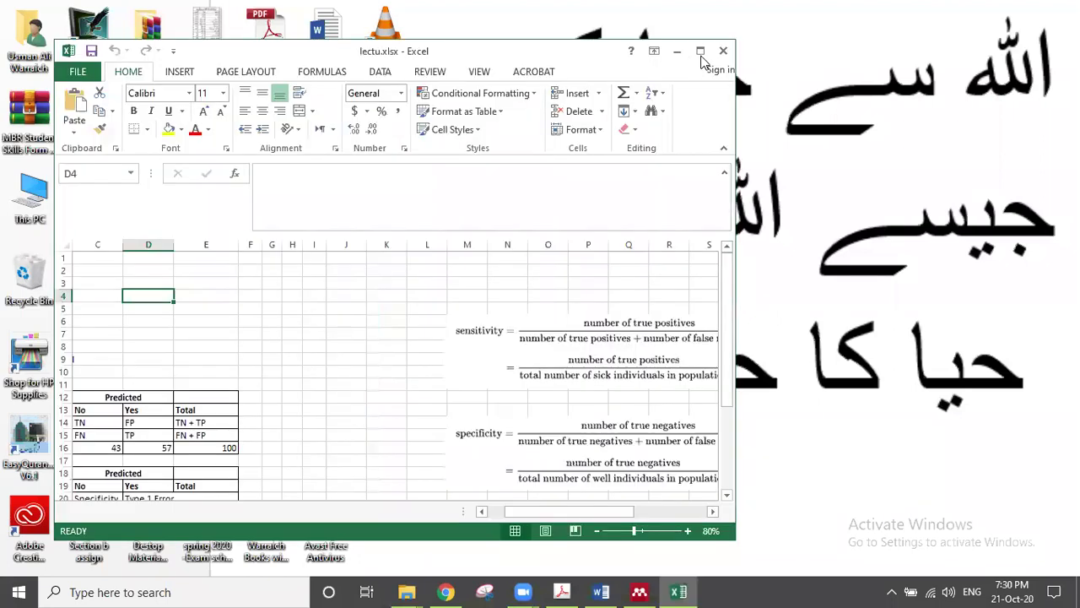
left_click(700, 52)
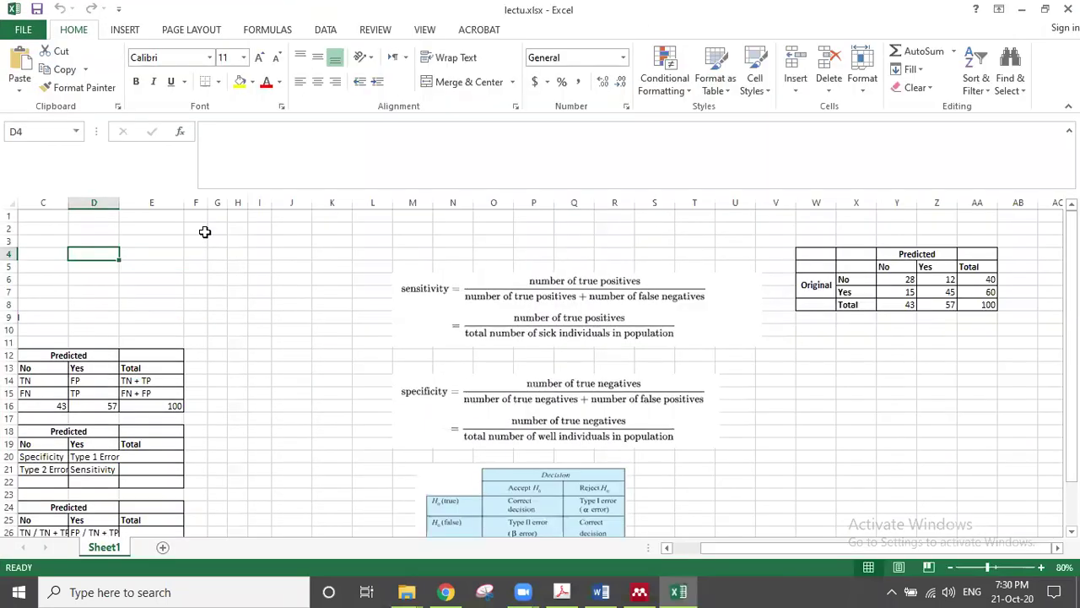
key("shift+F11")
left_click(205, 233)
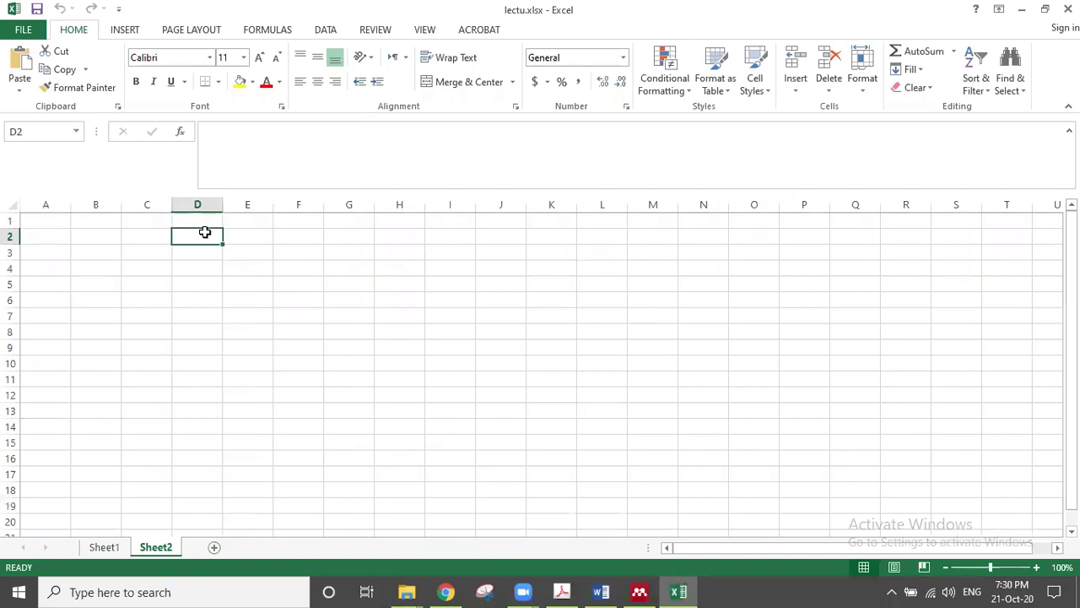
type("3")
key("Return")
type("5")
key("Return")
type("7")
key("Return")
type("9")
key("Return")
key("Return")
key("Return")
type("=")
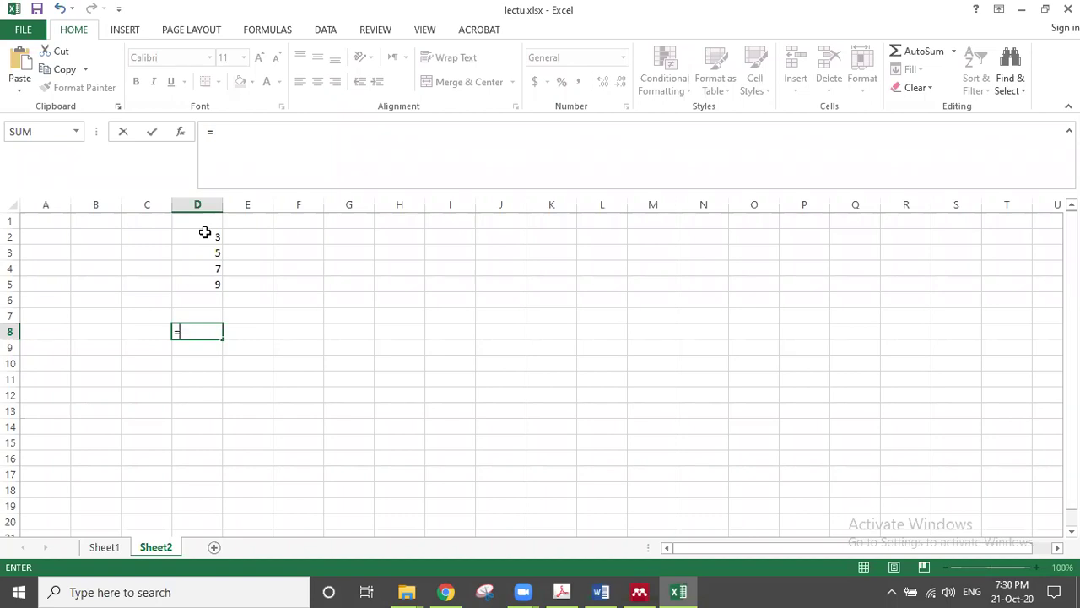
type("av")
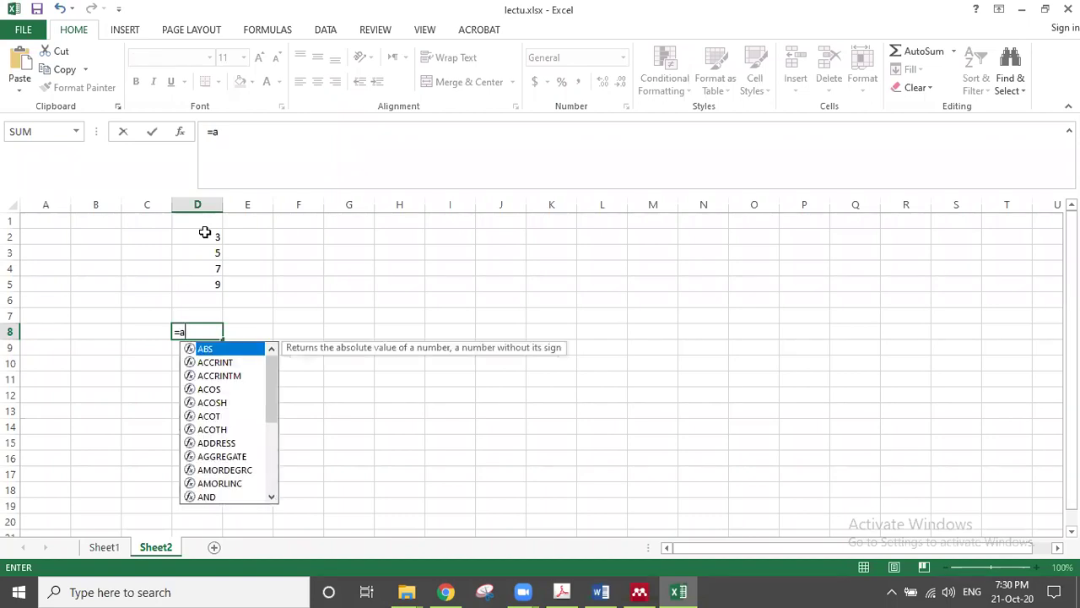
key("Down")
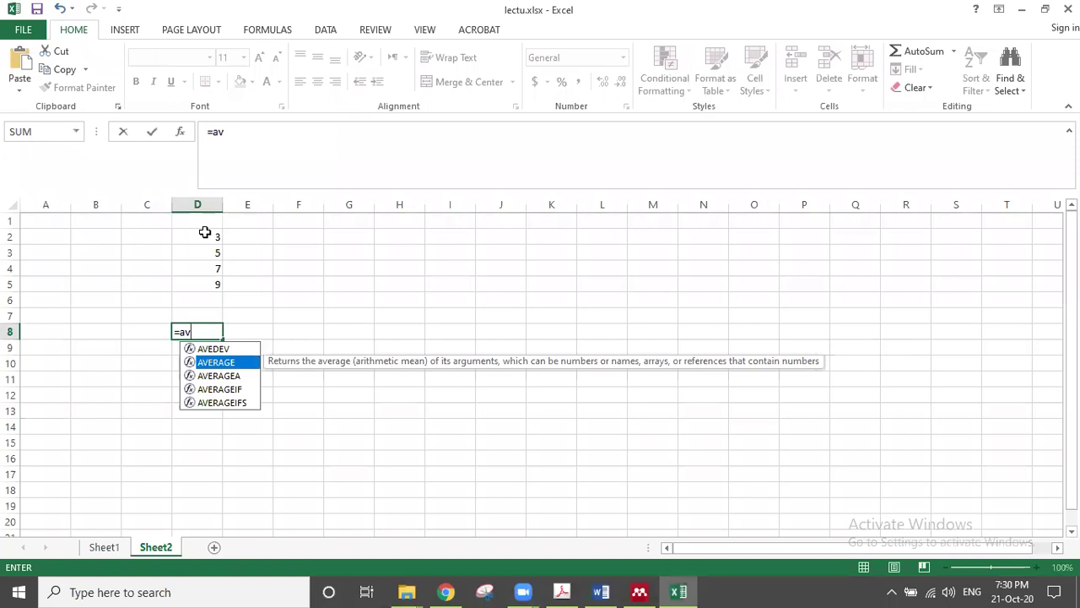
double_click(233, 364)
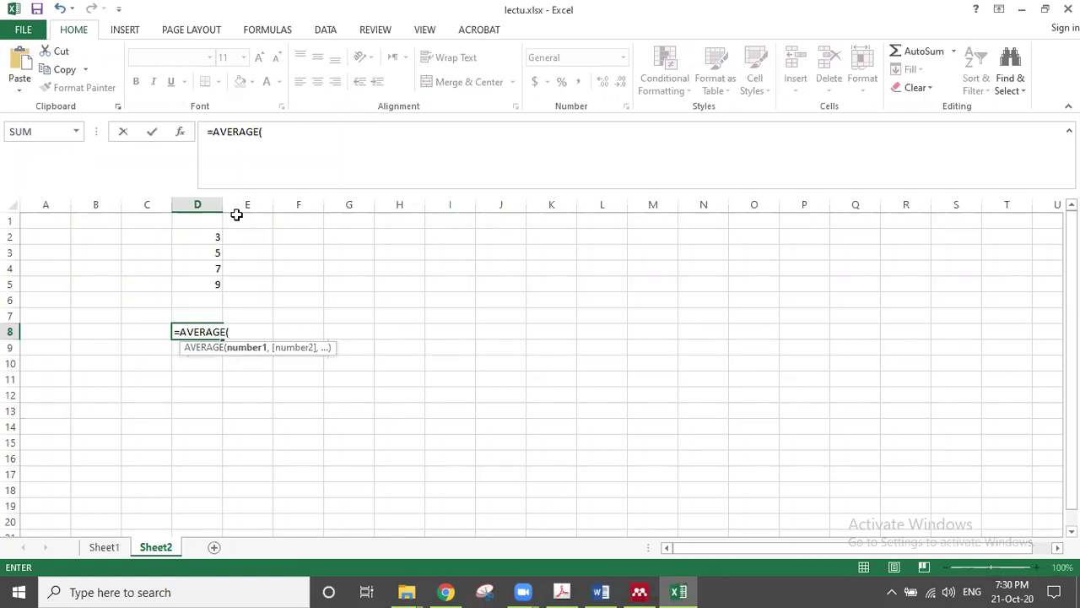
key("ctrl+a")
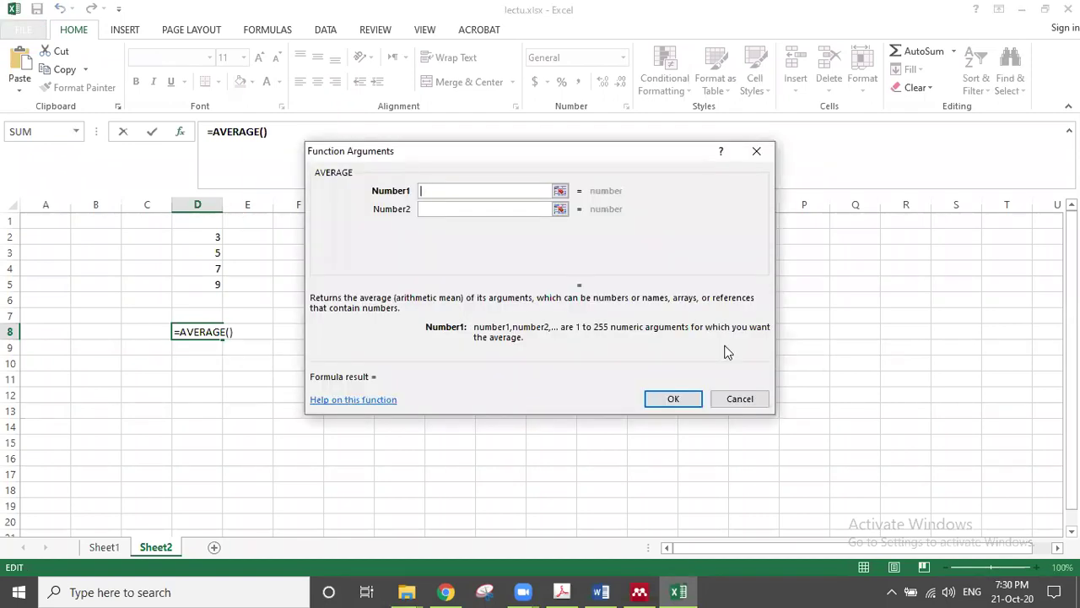
left_click(748, 401)
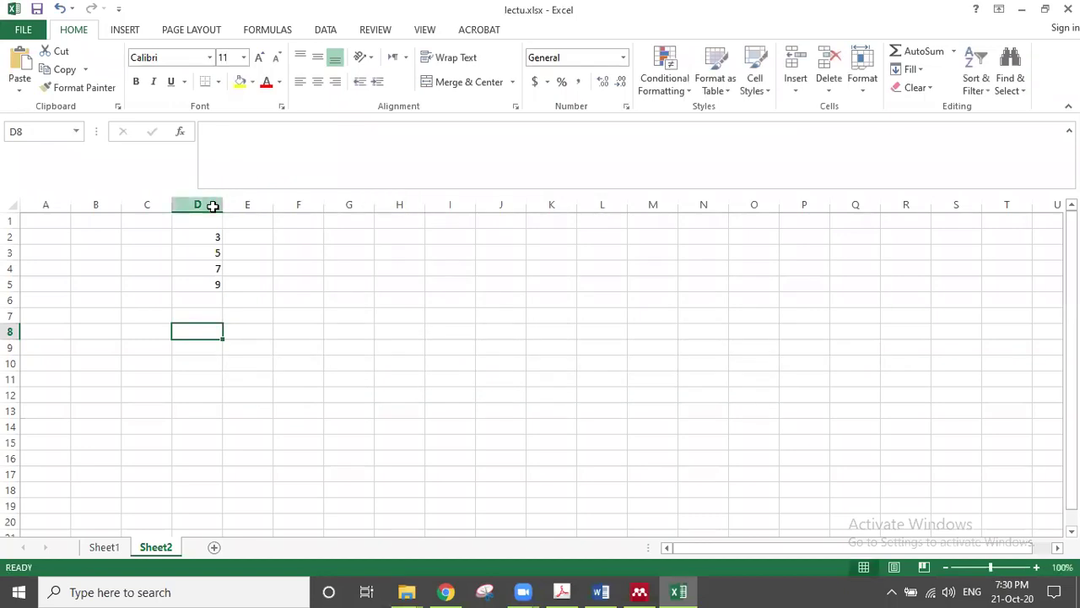
left_click(213, 205)
right_click(212, 208)
left_click(267, 313)
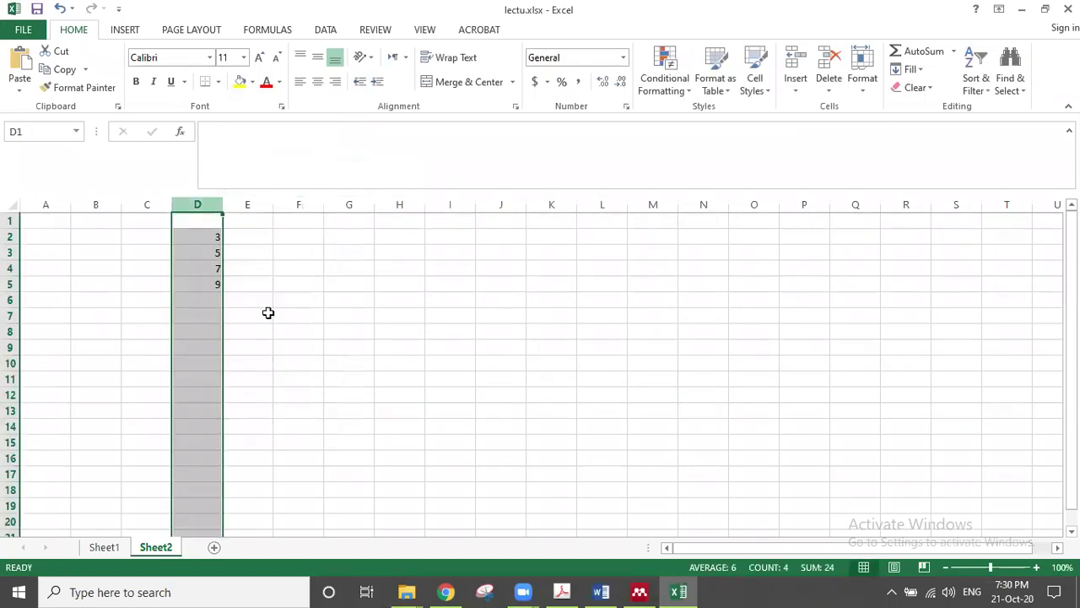
left_click(1065, 10)
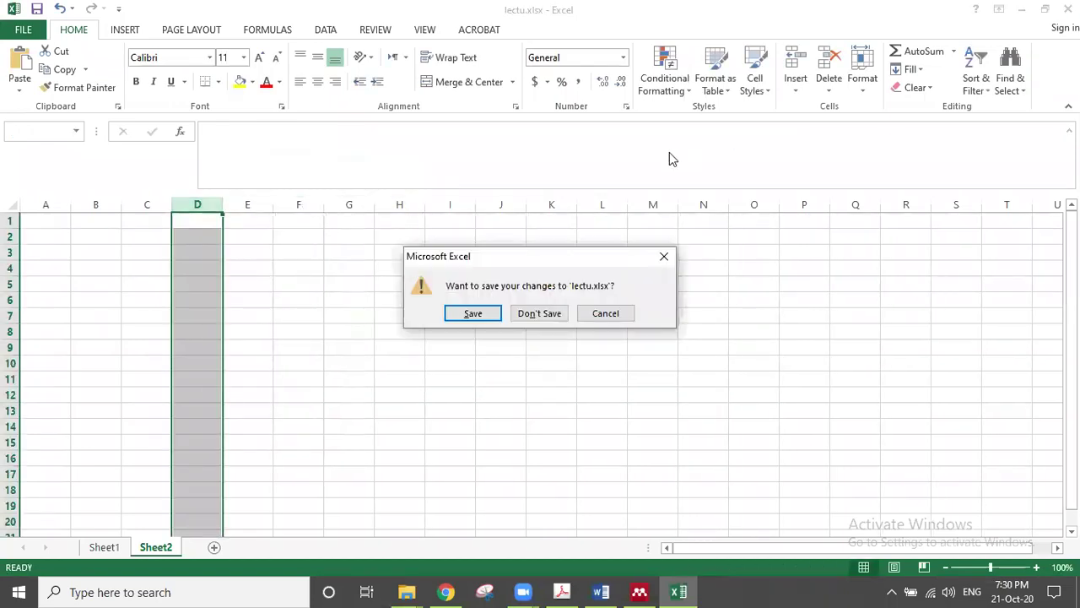
left_click(553, 314)
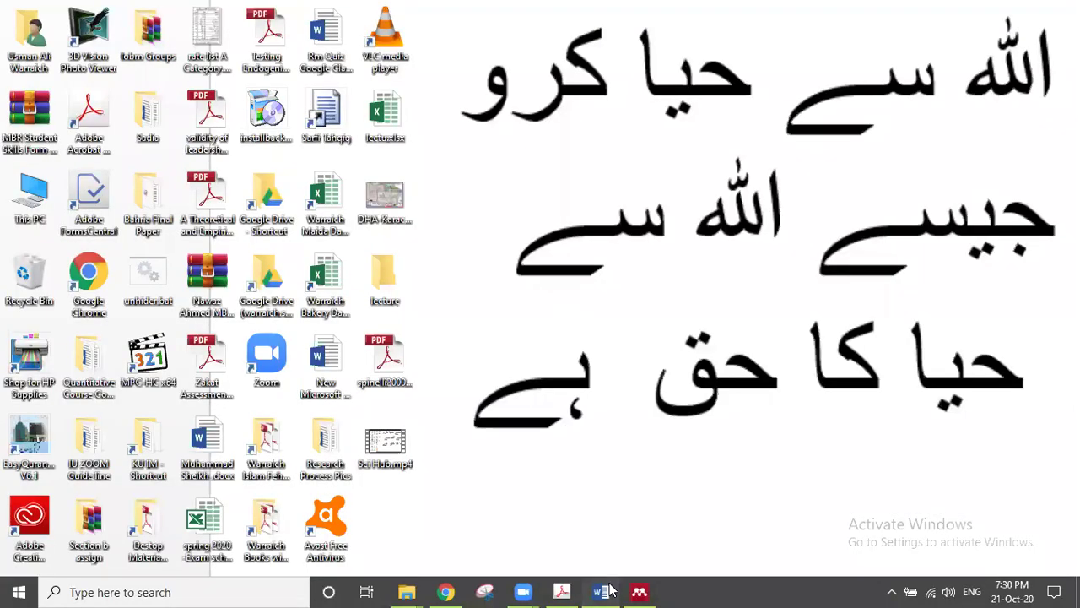
left_click(602, 591)
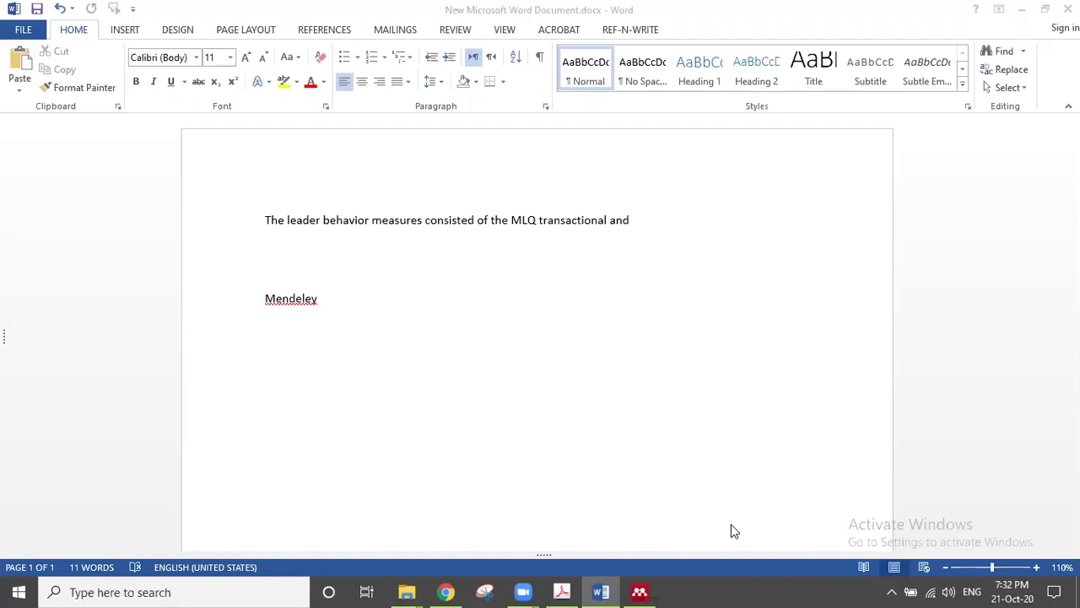
Step: Replace the word 'Mendeley' with a 'References' heading followed by an empty line
left_click(332, 294)
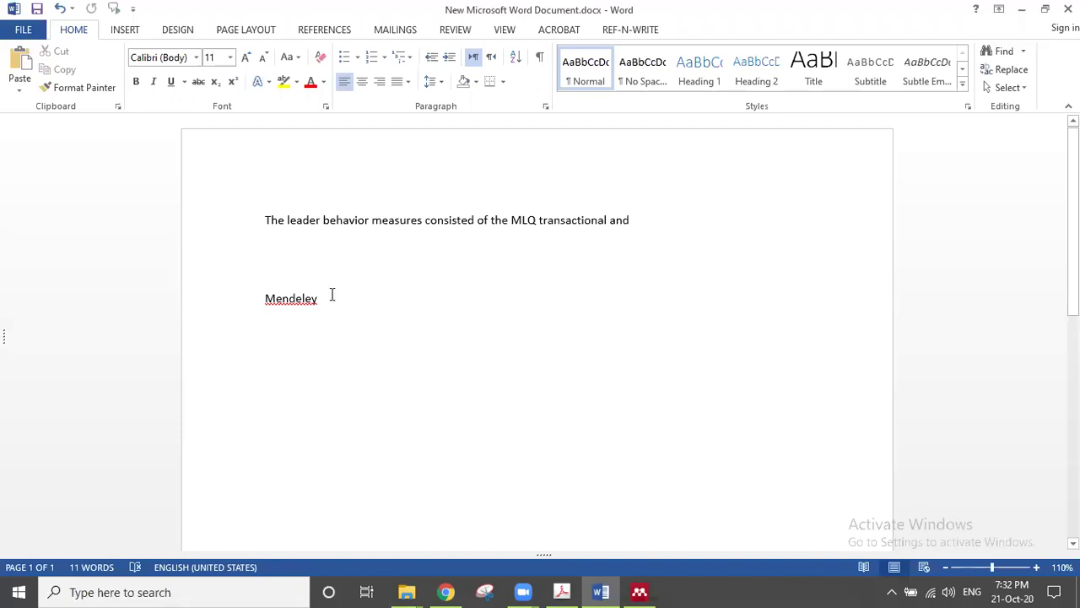
key("BackSpace")
key("BackSpace")
key("BackSpace")
key("BackSpace")
key("BackSpace")
key("BackSpace")
key("BackSpace")
key("BackSpace")
key("BackSpace")
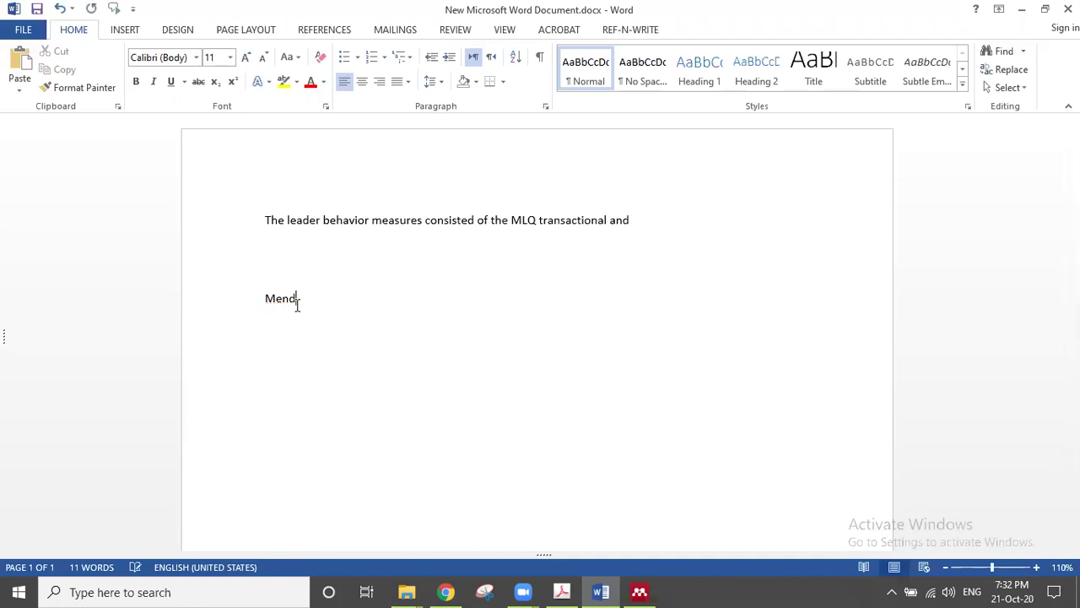
key("Return")
type("References")
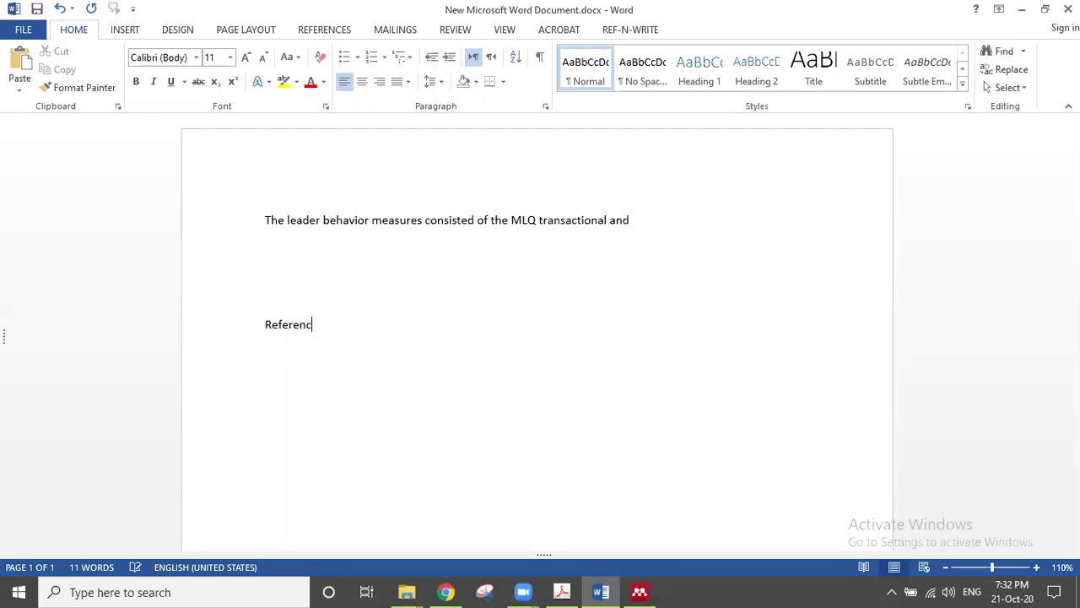
key("Return")
Step: Insert a Mendeley citation for the 2010 source at the end of the first sentence
left_click(641, 218)
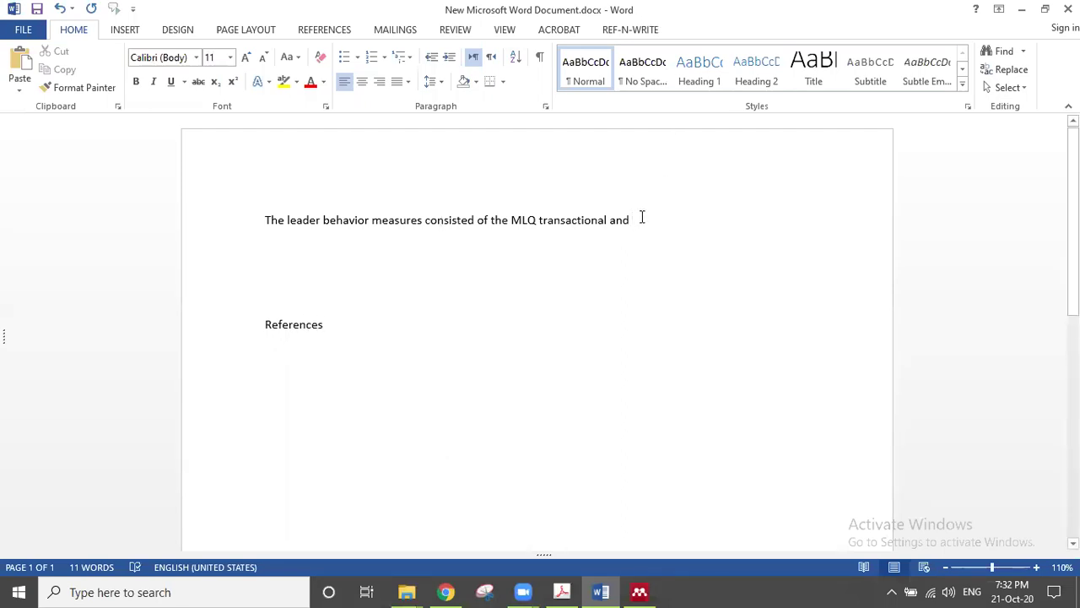
key("alt+m")
type("uma")
key("Return")
key("Return")
left_click(285, 352)
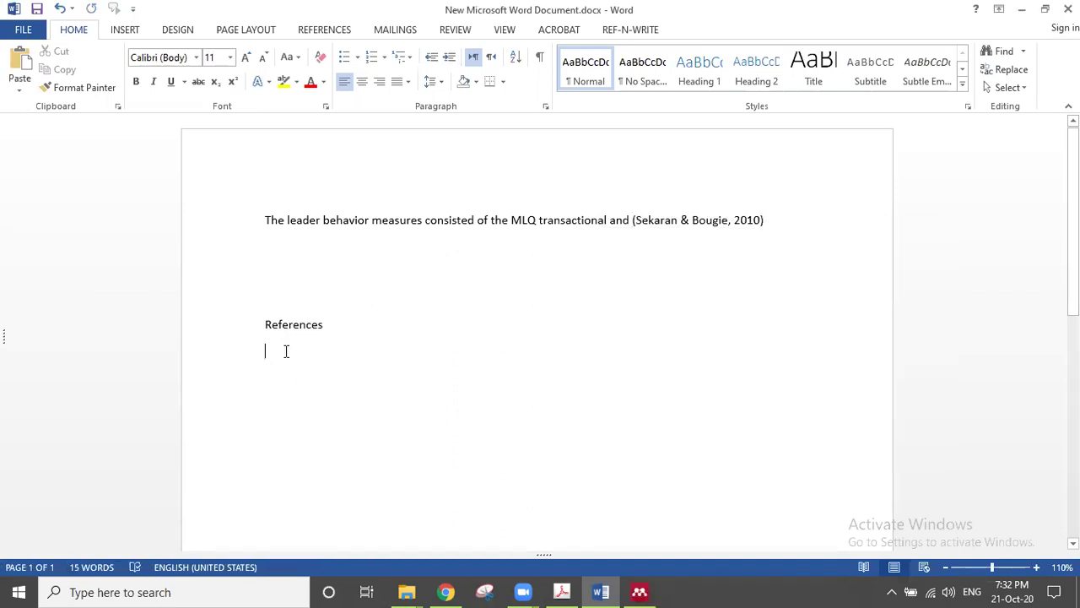
Step: Generate the bibliography under the References heading
left_click(324, 30)
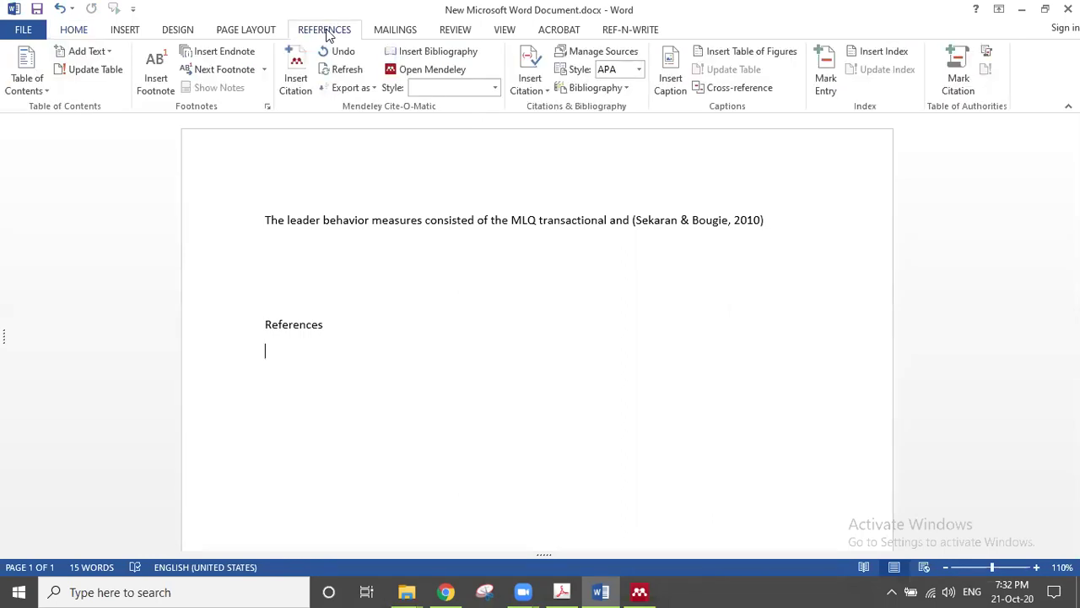
left_click(442, 54)
left_click(774, 220)
left_click(637, 590)
left_click(639, 590)
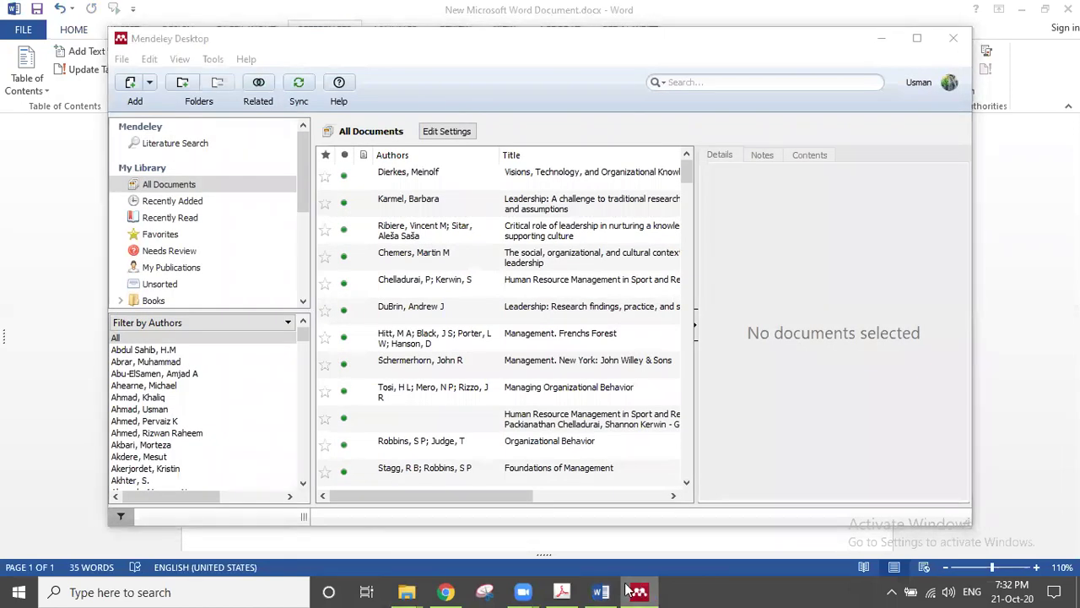
Step: Paste the MBEA and MBEP scales passage from the PDF and cite the 2013 source after it
left_click(562, 592)
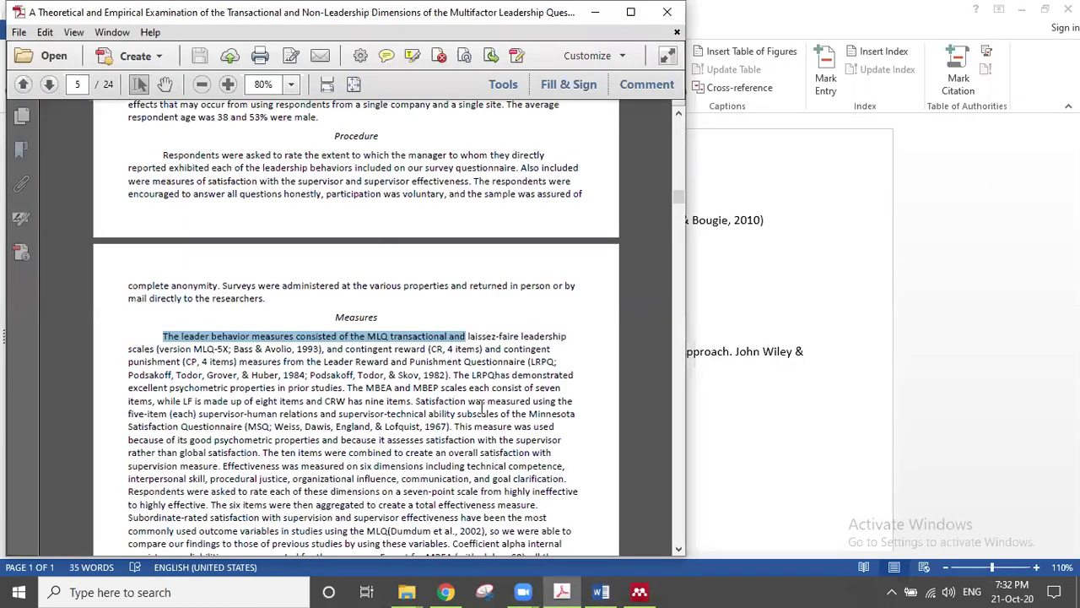
left_click_drag(498, 413, 346, 387)
key("ctrl+c")
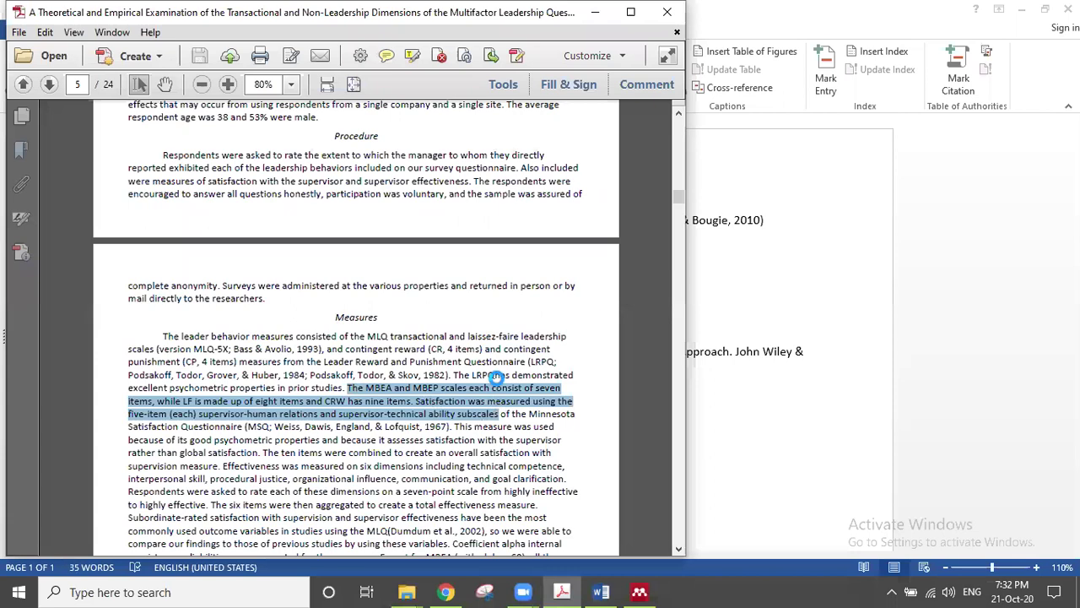
left_click(738, 187)
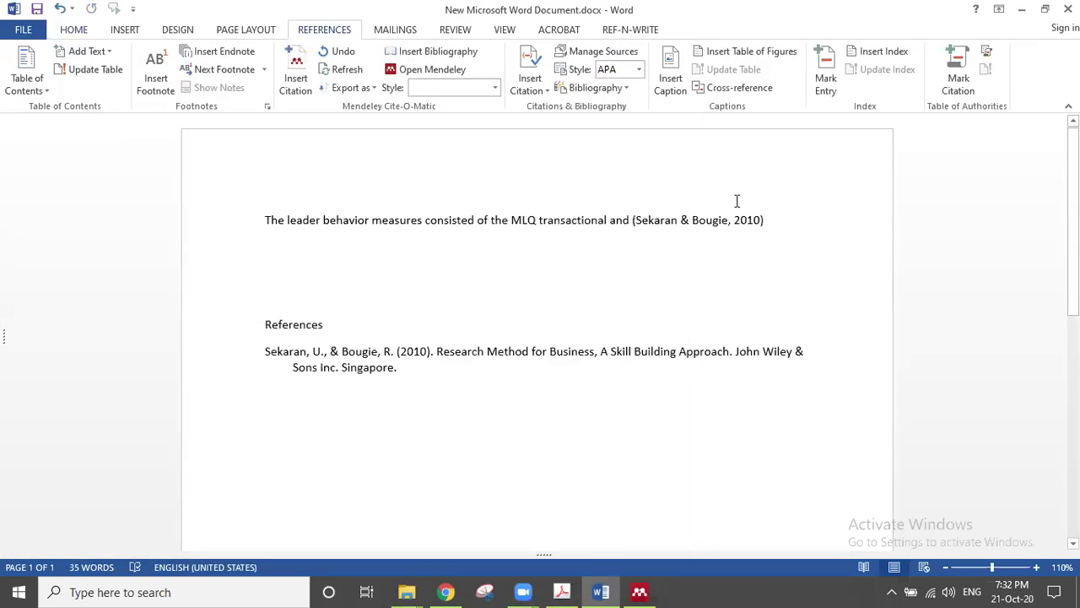
key("ctrl+v")
key("alt+m")
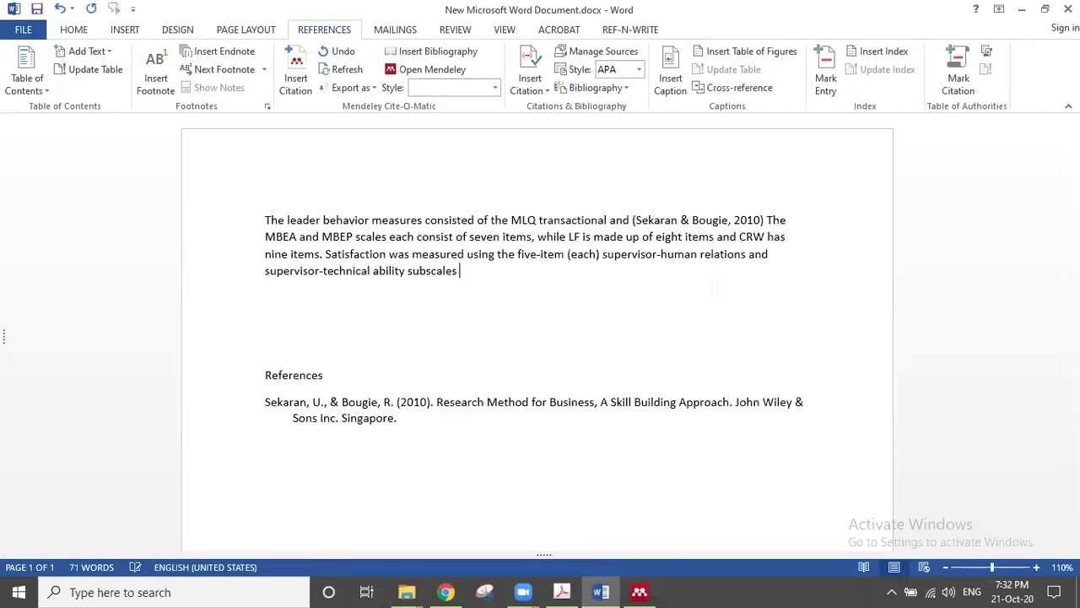
type("zik")
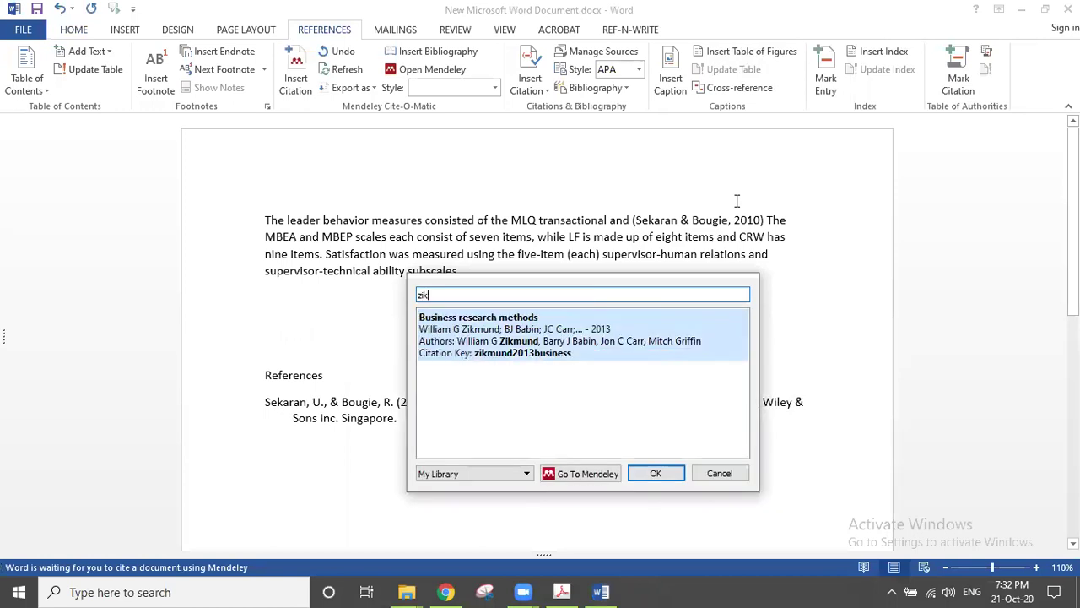
key("Return")
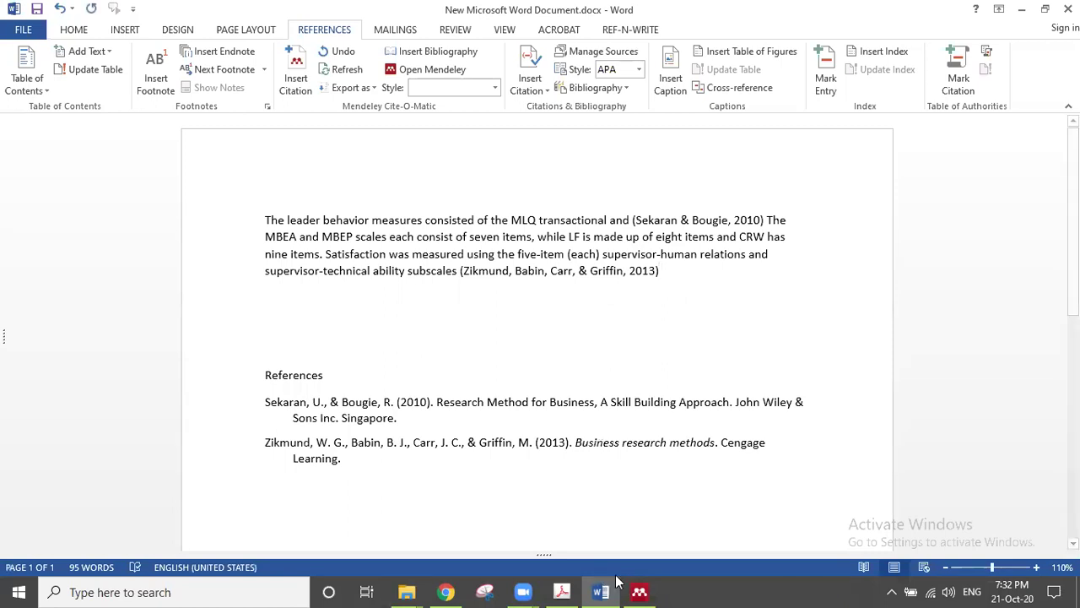
Step: In the PDF article in Acrobat, select the sentence about rating each dimension
left_click(564, 591)
scroll(524, 398, "down", 2)
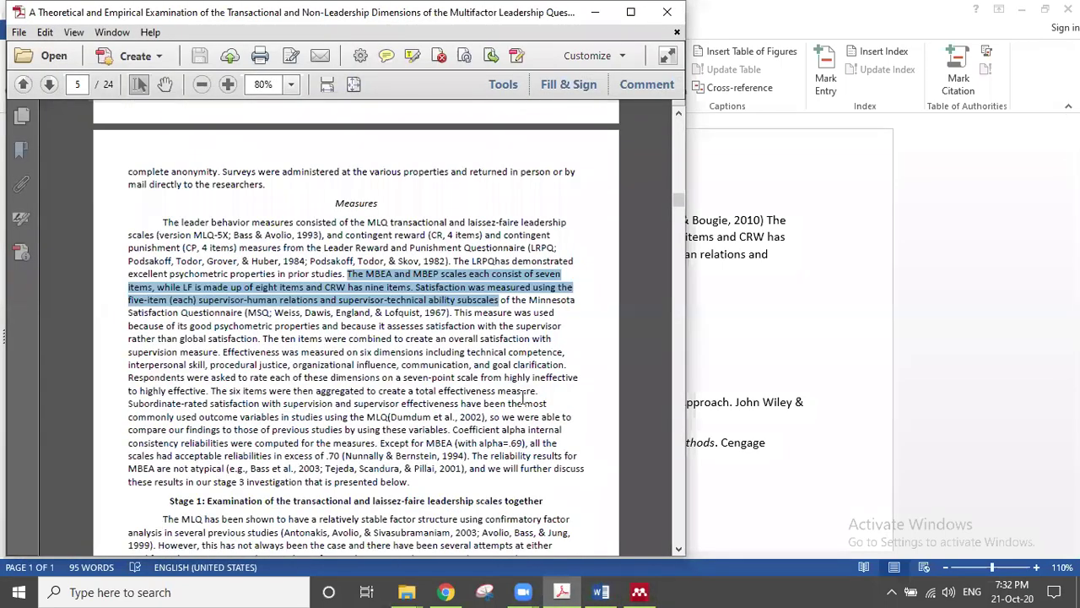
left_click(424, 370)
left_click_drag(424, 369, 500, 377)
key("ctrl+c")
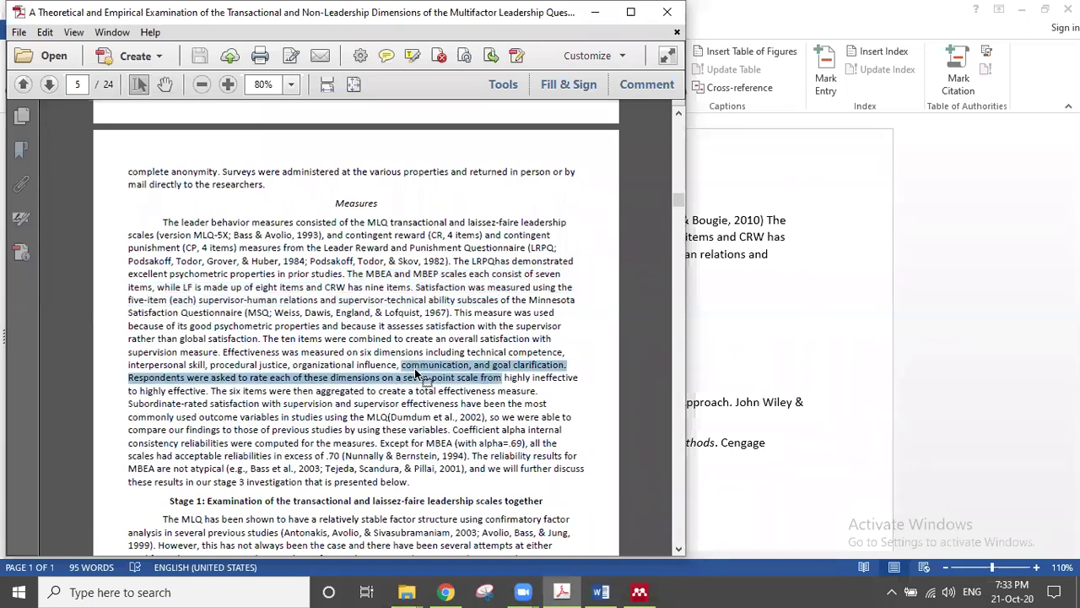
Step: Paste the copied passage into Word as a new paragraph after the cited paragraph
left_click(601, 14)
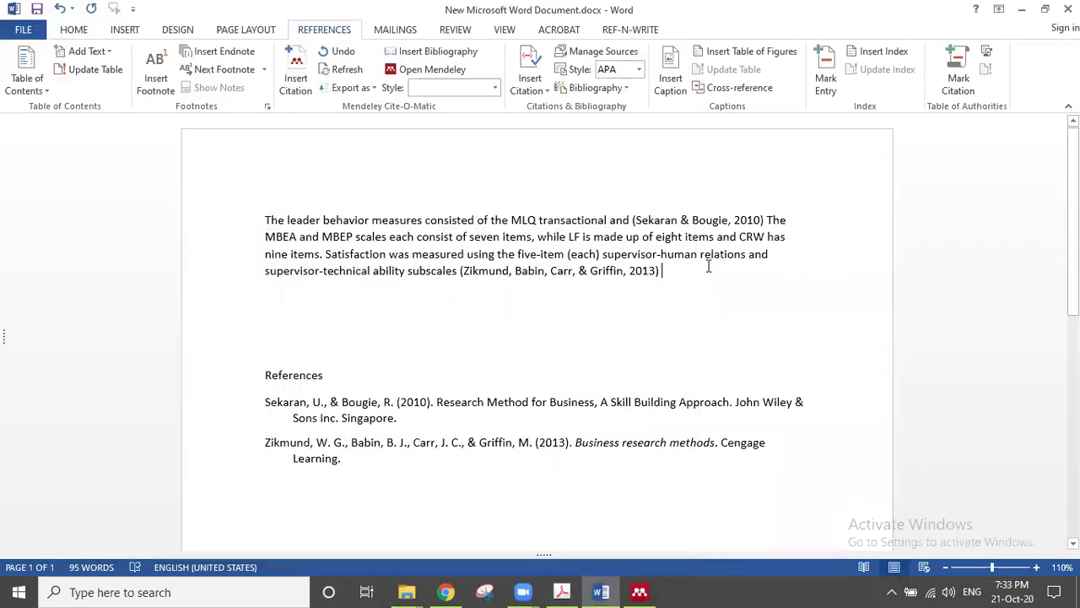
left_click(687, 271)
key("Return")
key("Return")
key("ctrl+v")
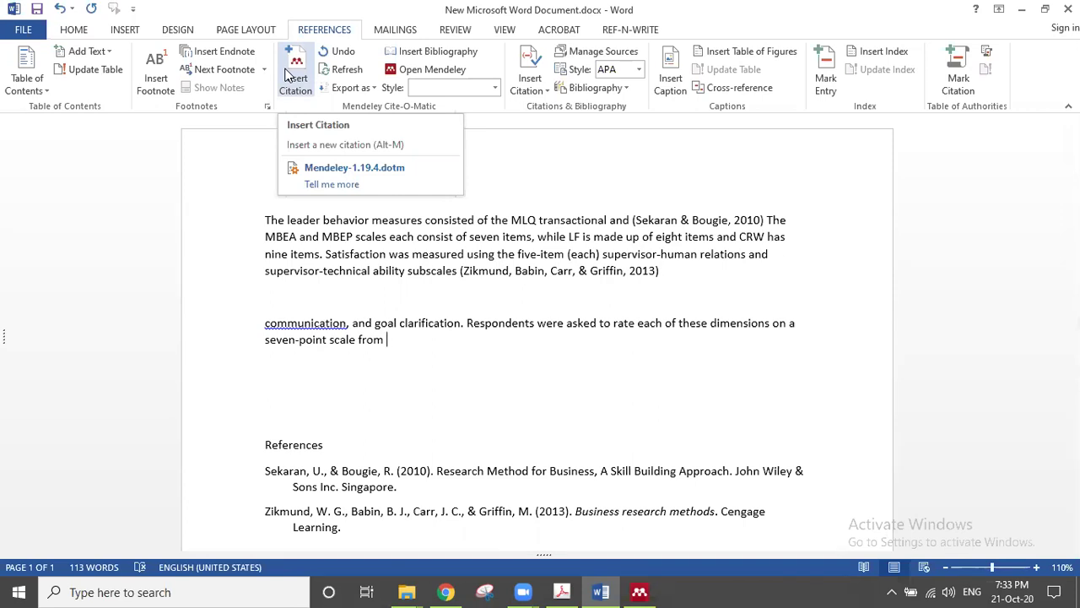
Step: Hide Word with Super+D so the Windows desktop is showing
key("super+d")
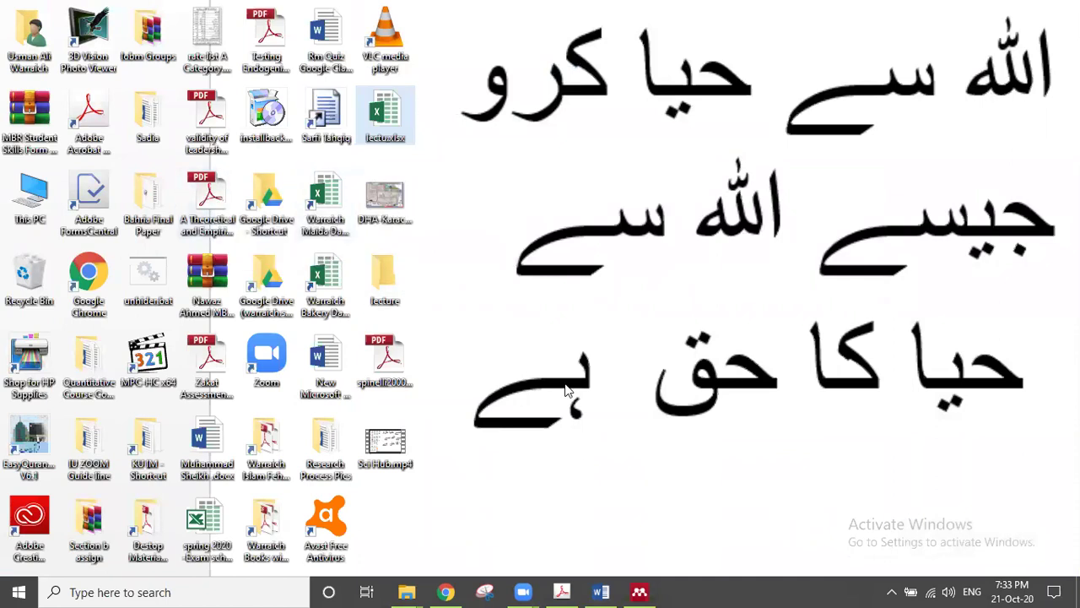
Step: Check Word's File view and INSERT tab, then switch to Chrome's tandfonline article page
left_click(611, 590)
left_click(17, 32)
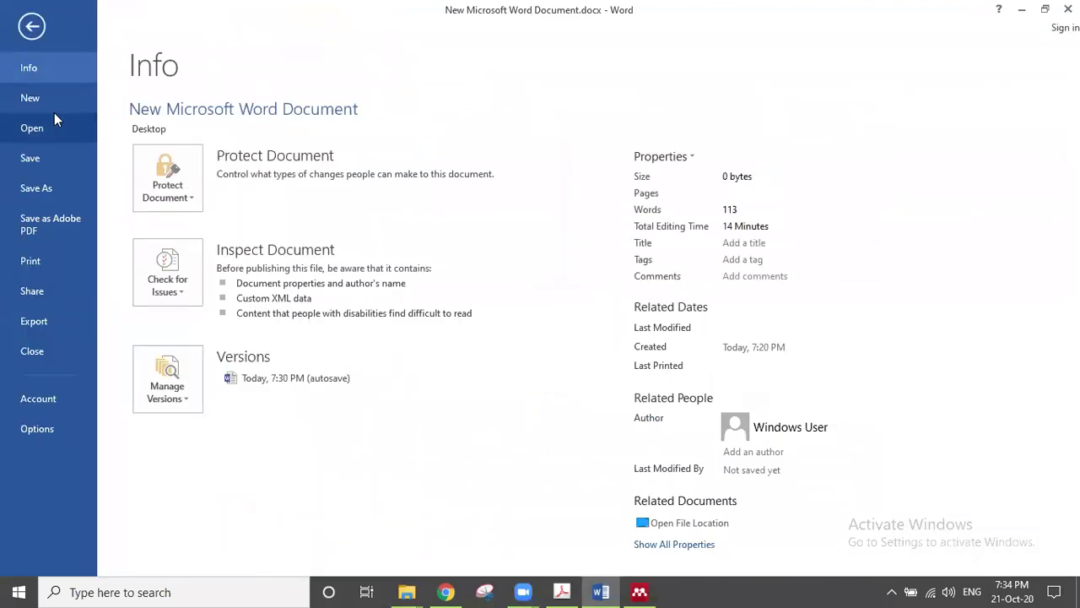
key("Escape")
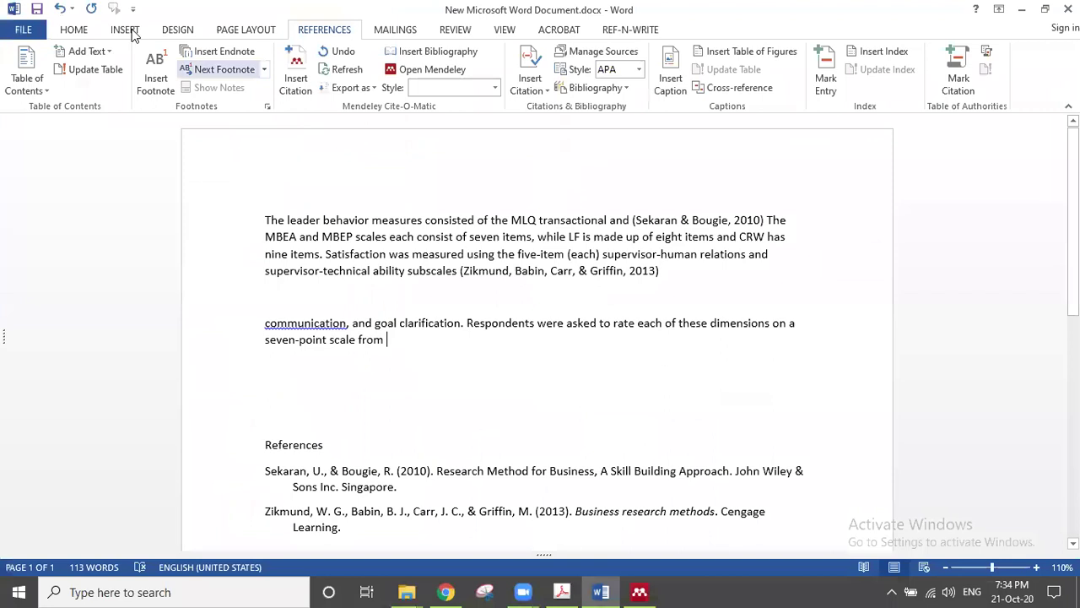
left_click(124, 30)
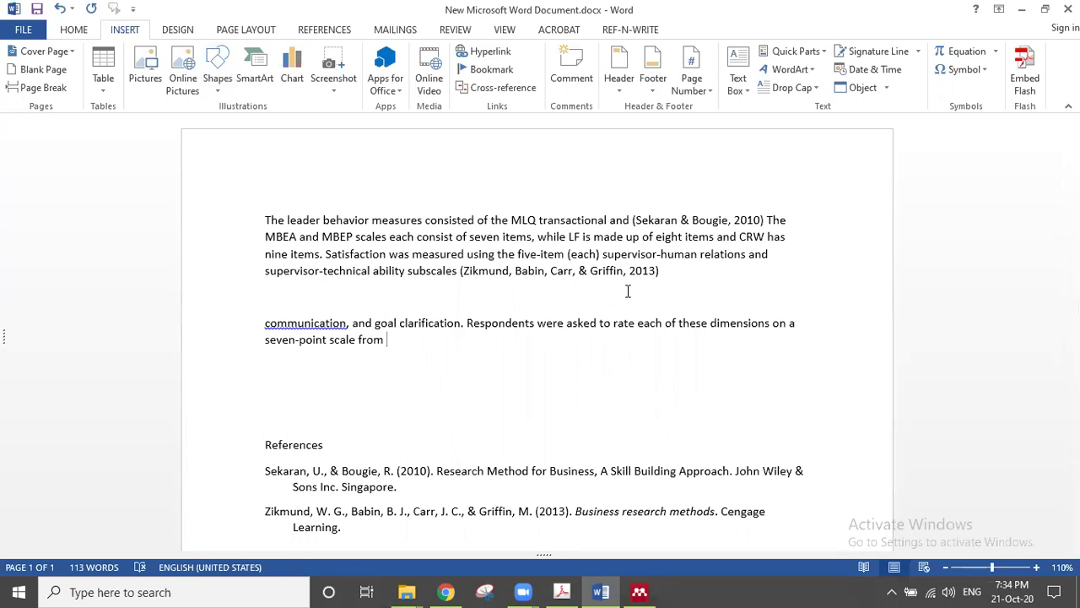
key("super+d")
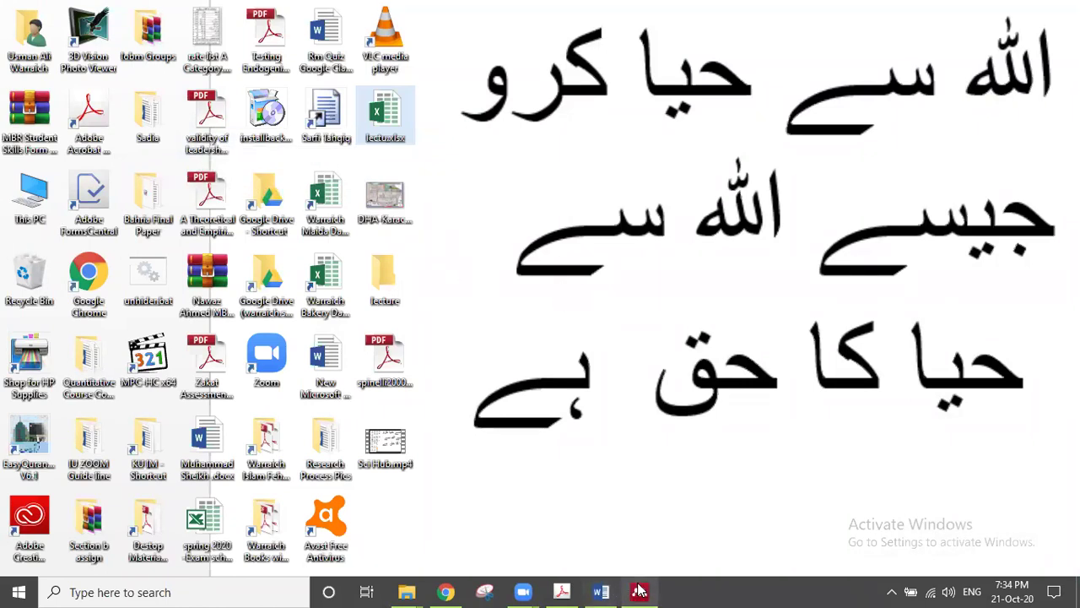
left_click(601, 590)
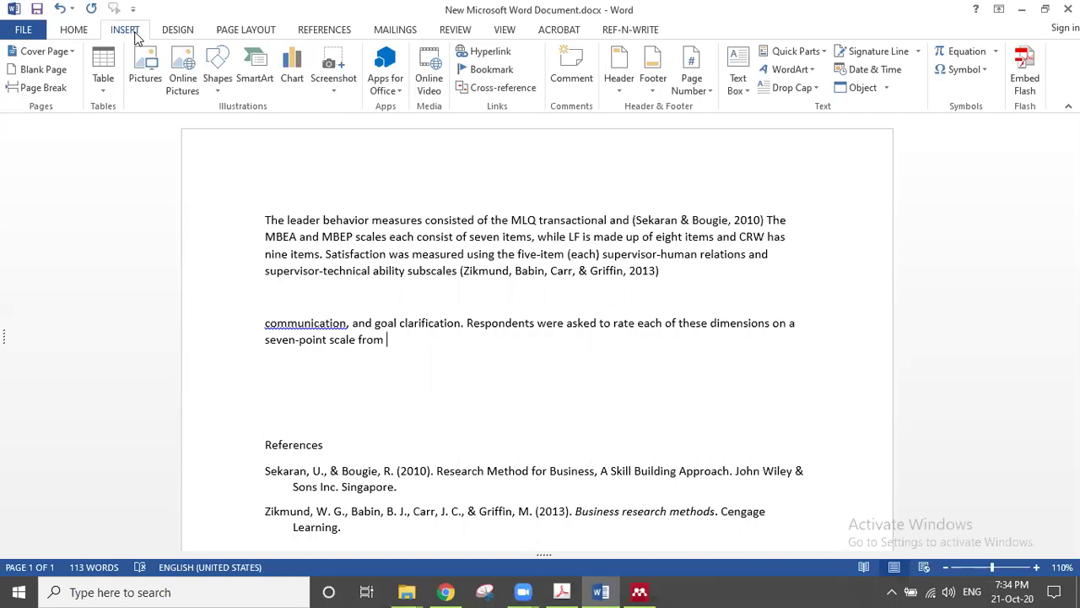
left_click(441, 587)
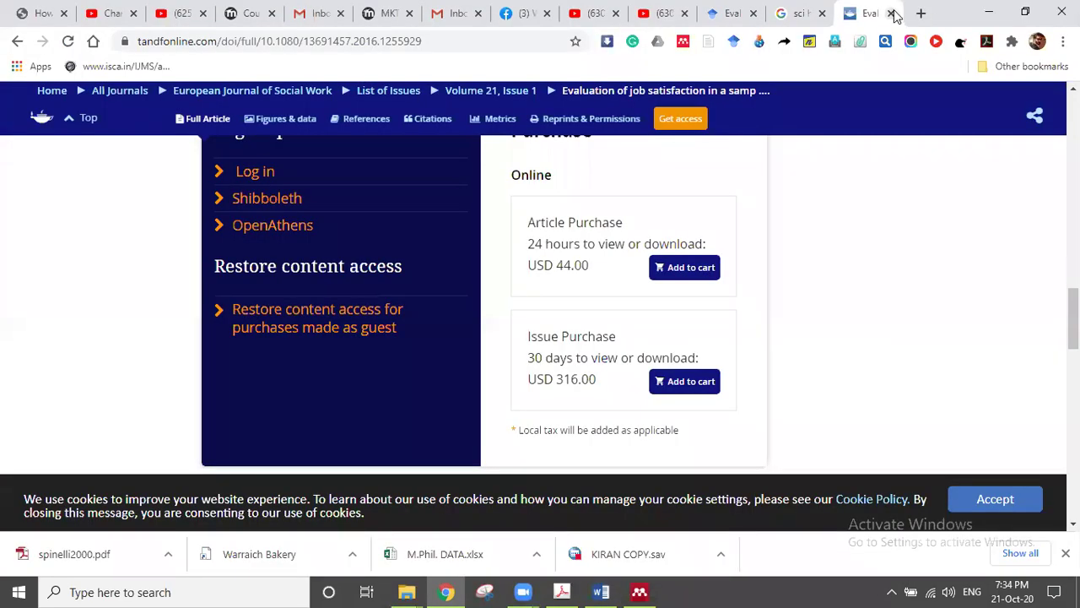
Step: Close the journal article tab and go to google.com
left_click(890, 13)
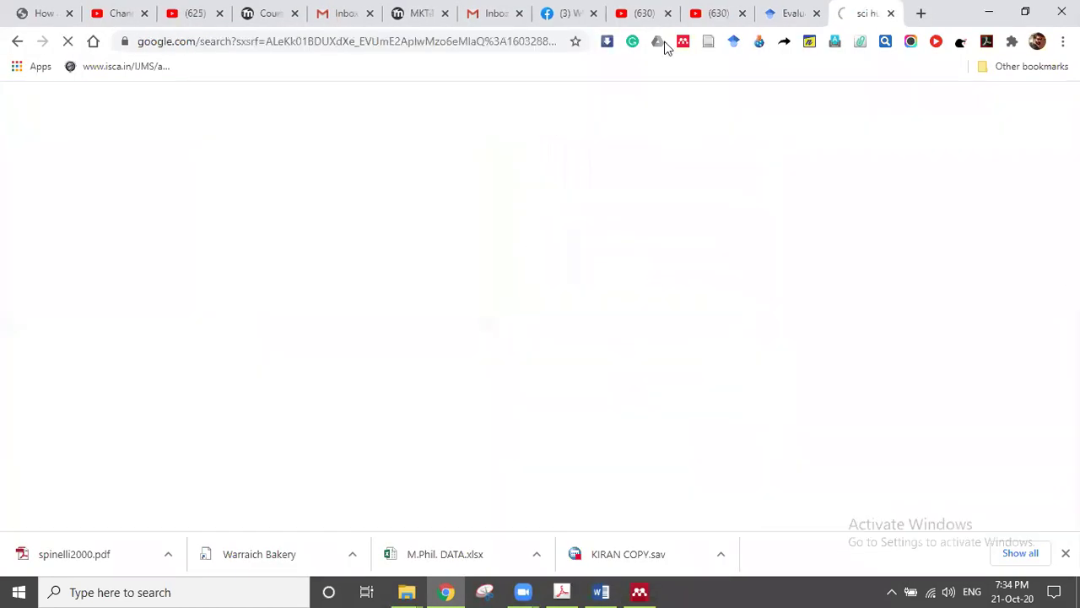
left_click(456, 33)
type("go")
key("Return")
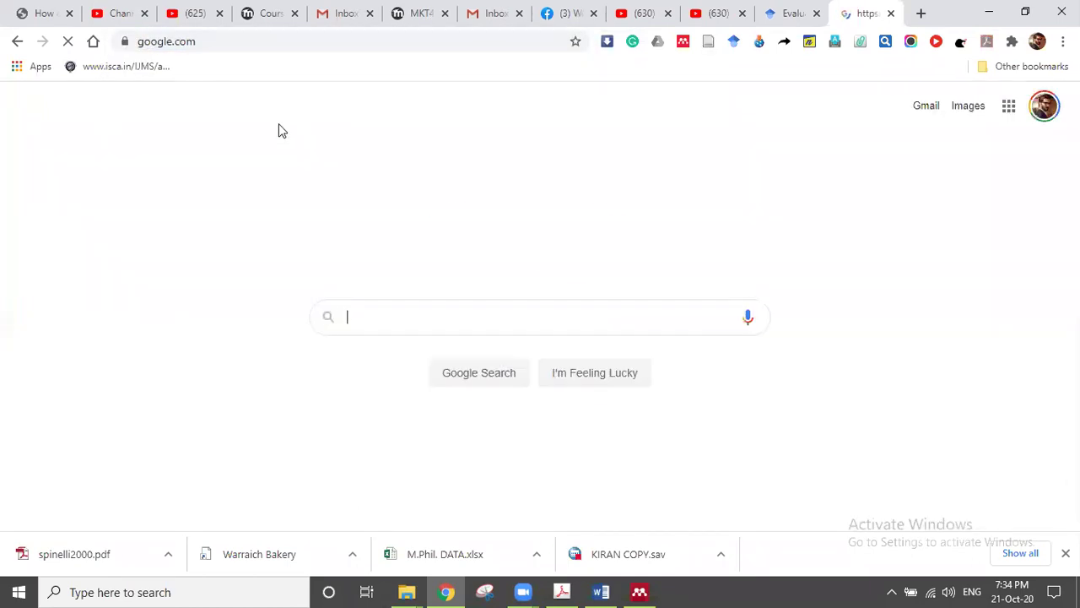
Step: Search Google for 'mendeley', open Download Mendeley Desktop, then minimize Chrome
type("mendeley")
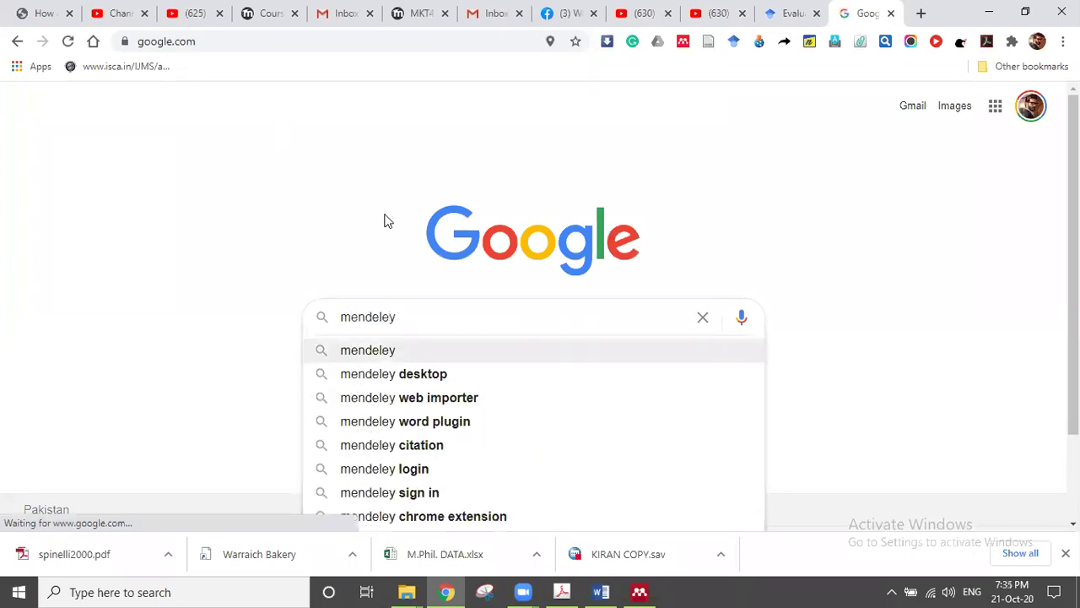
key("Return")
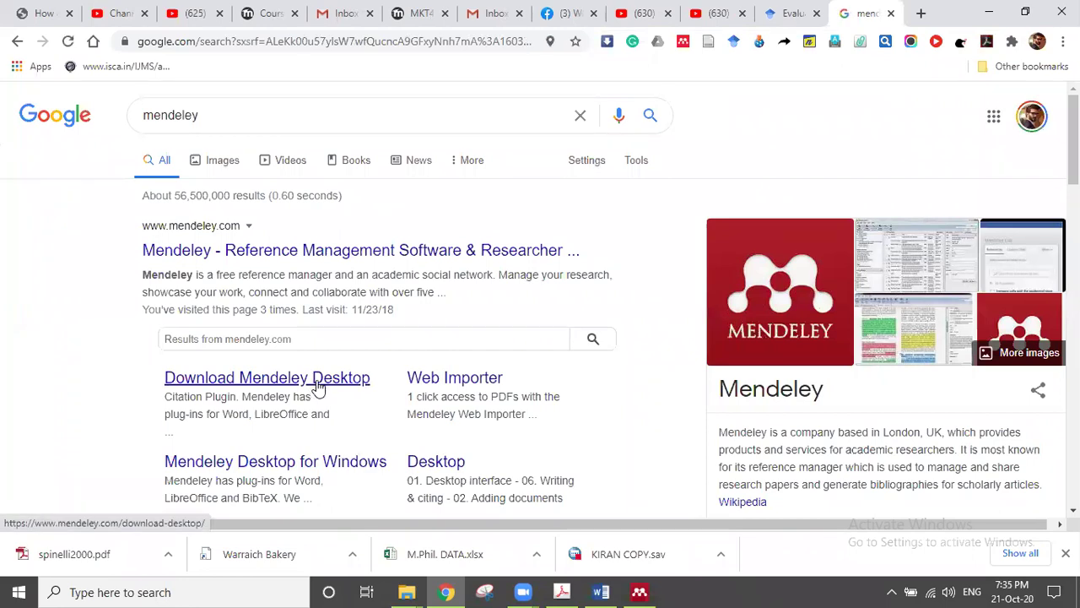
left_click(318, 386)
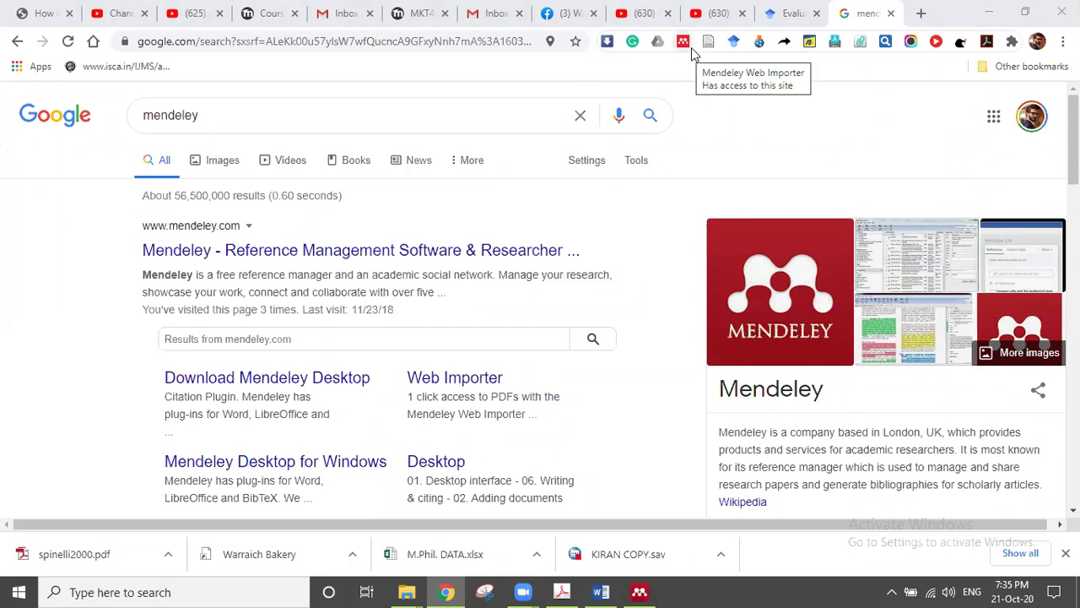
left_click(988, 11)
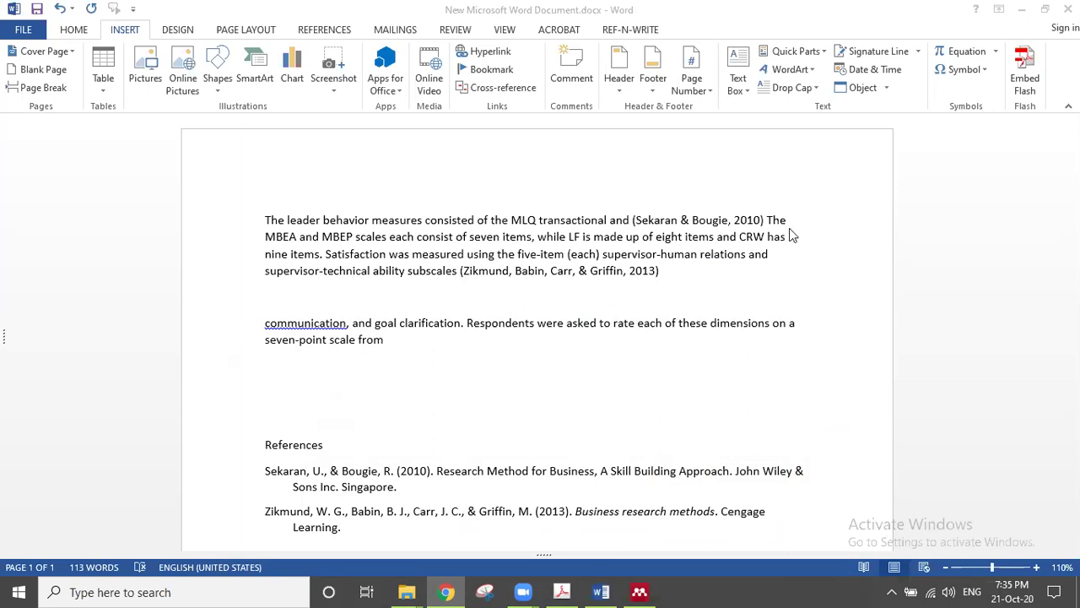
Step: Open Mendeley Desktop's reference library and check its Tools menu, then return to Word
left_click(448, 590)
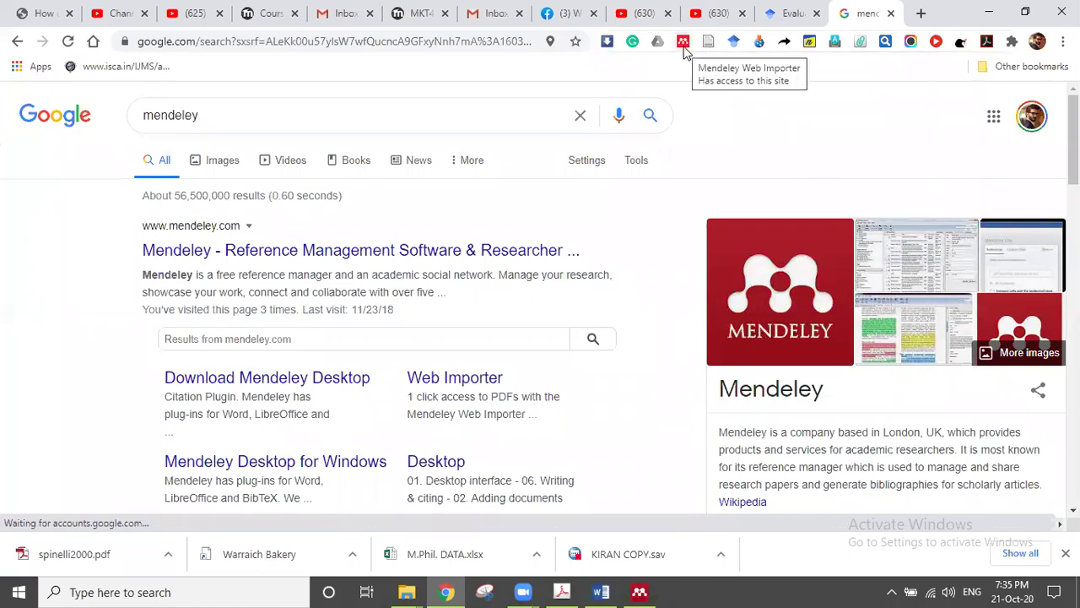
left_click(988, 13)
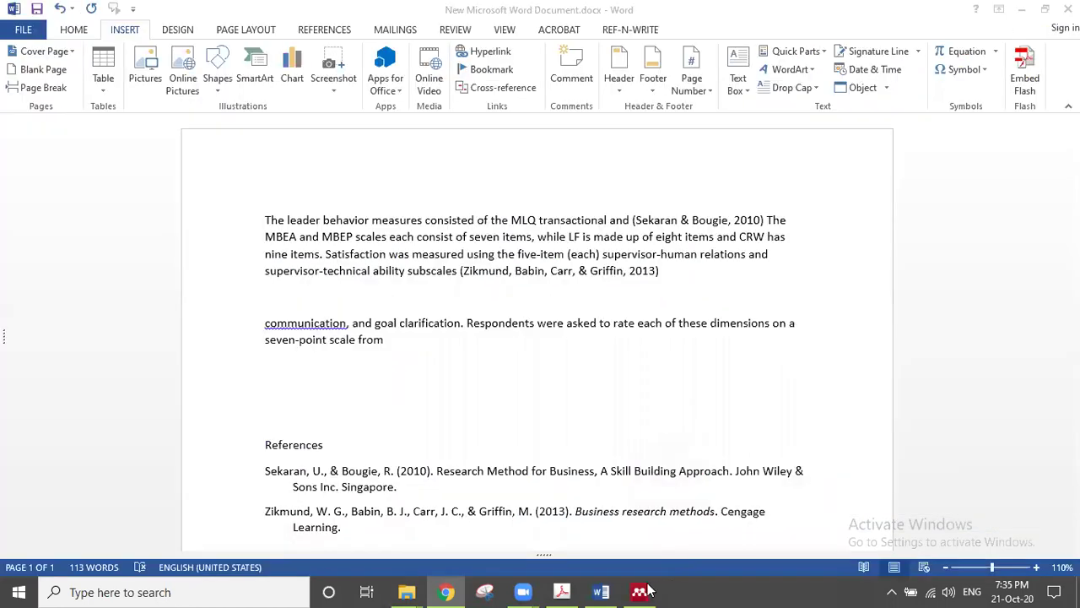
left_click(639, 591)
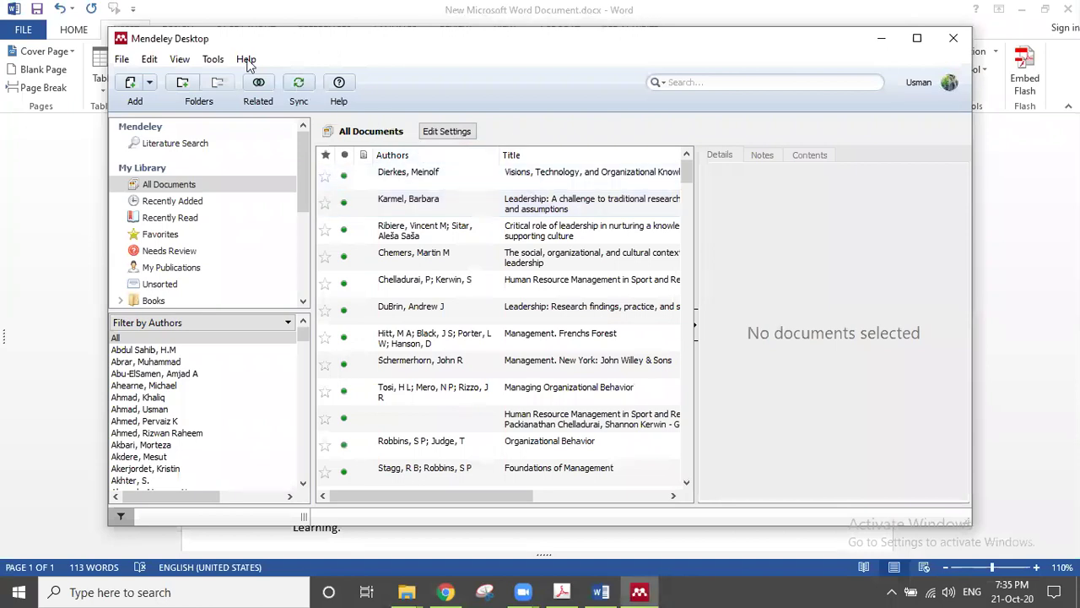
left_click(216, 70)
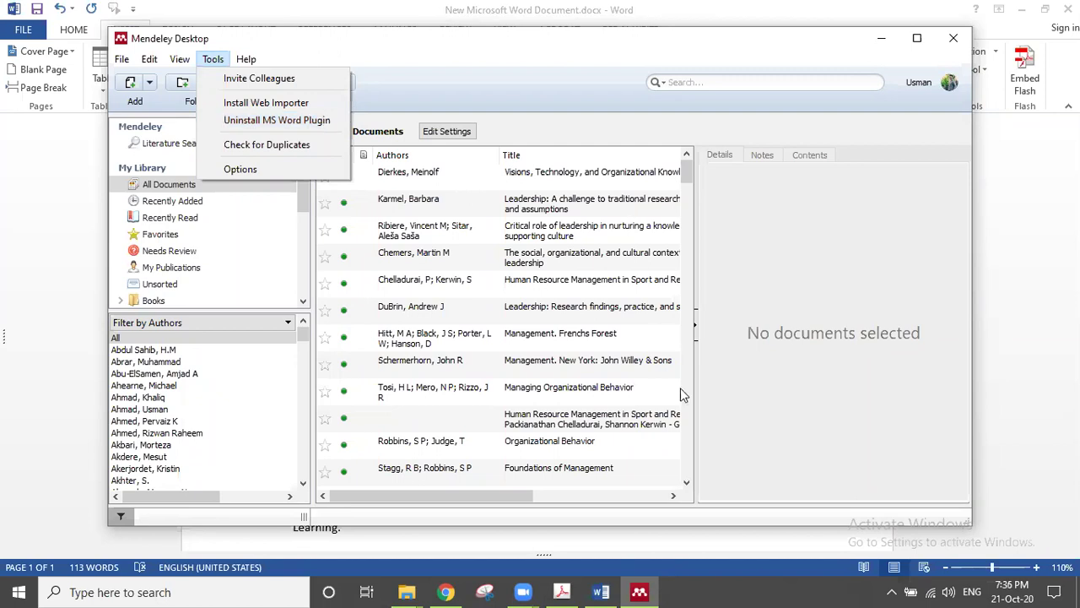
left_click(601, 591)
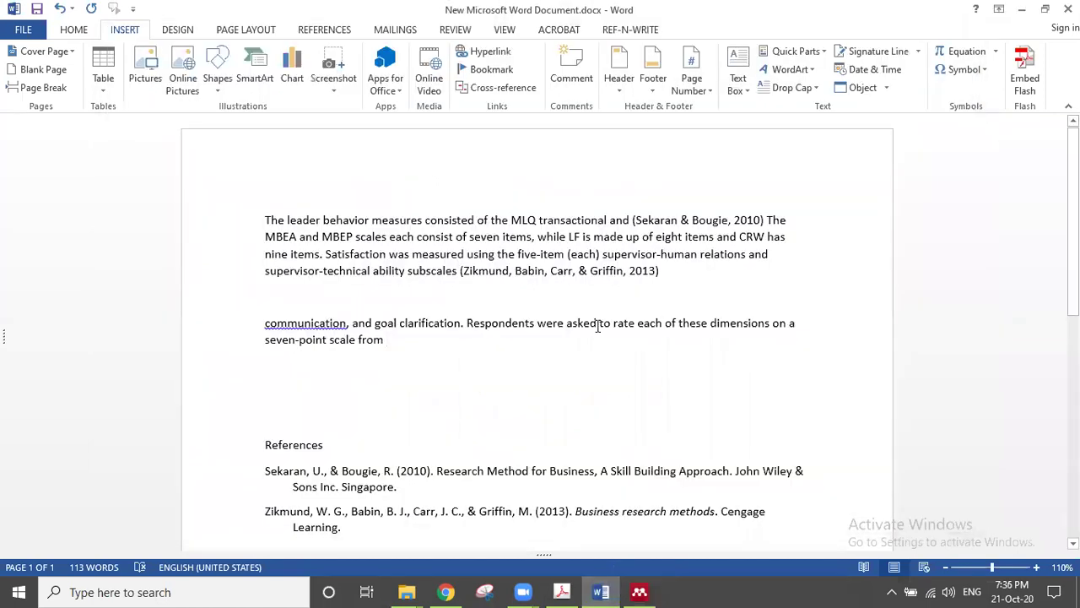
Step: Show Word's REFERENCES tab with the Mendeley citation commands, then minimize Word
left_click(75, 34)
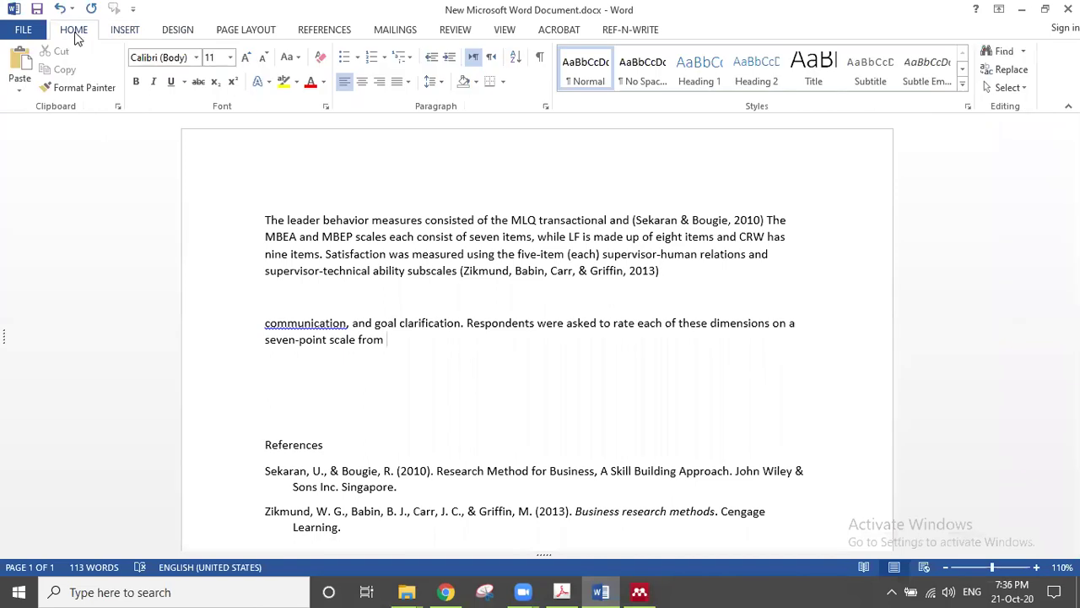
left_click(338, 32)
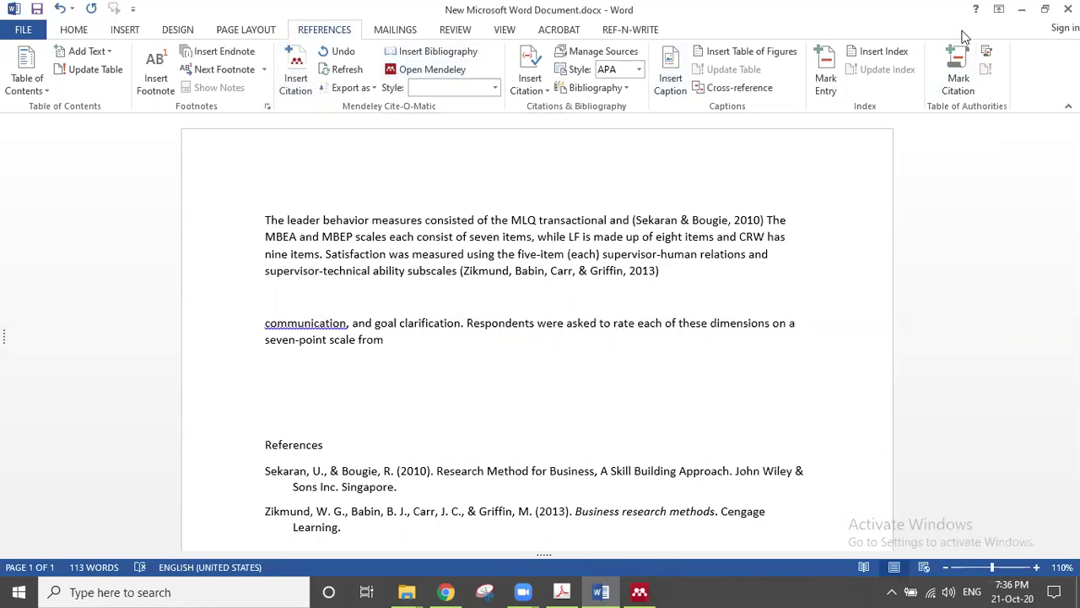
left_click(1021, 10)
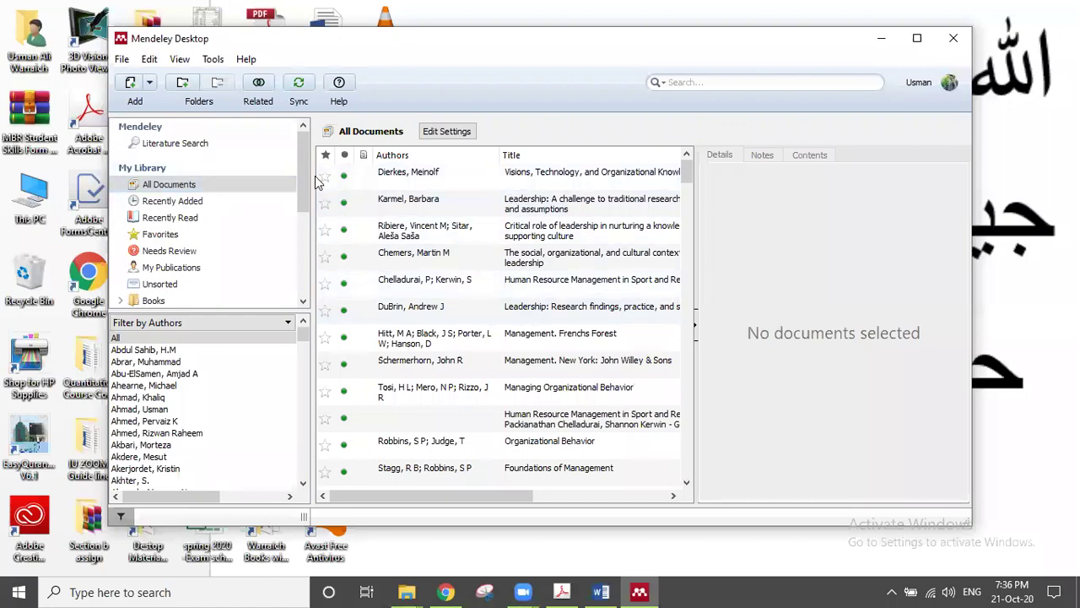
Step: Scroll Mendeley's library panel and check its File menu, then minimize Mendeley Desktop
left_click_drag(304, 169, 303, 202)
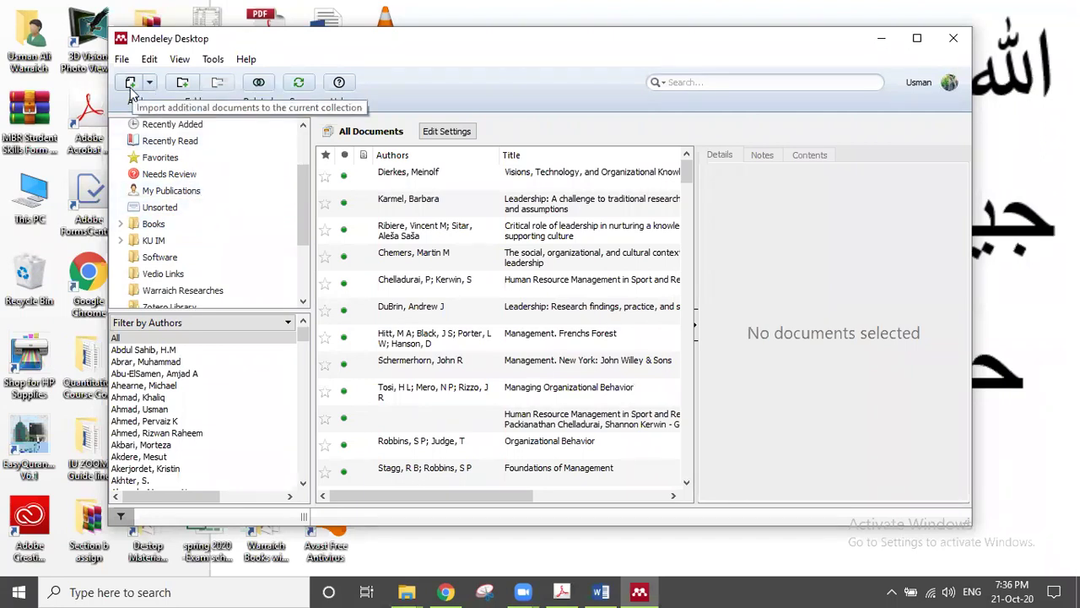
left_click(122, 59)
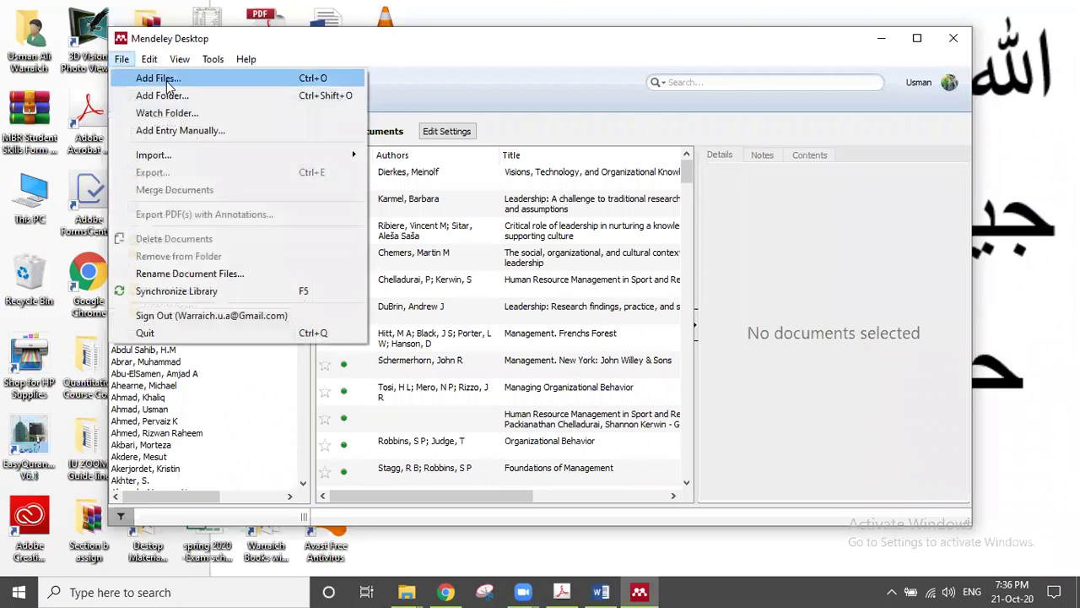
left_click(880, 37)
left_click(880, 37)
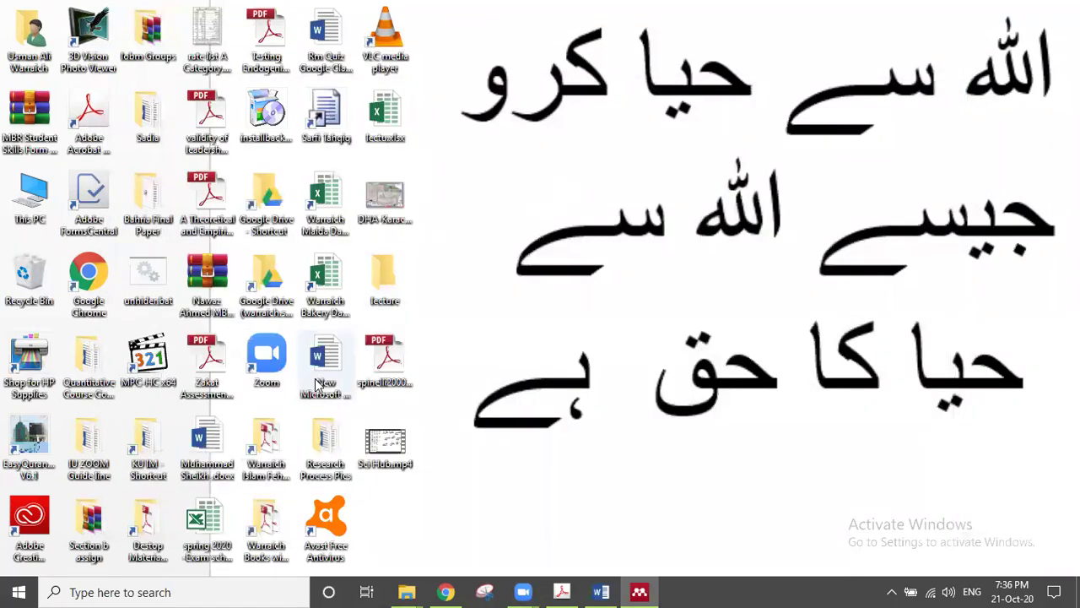
double_click(273, 458)
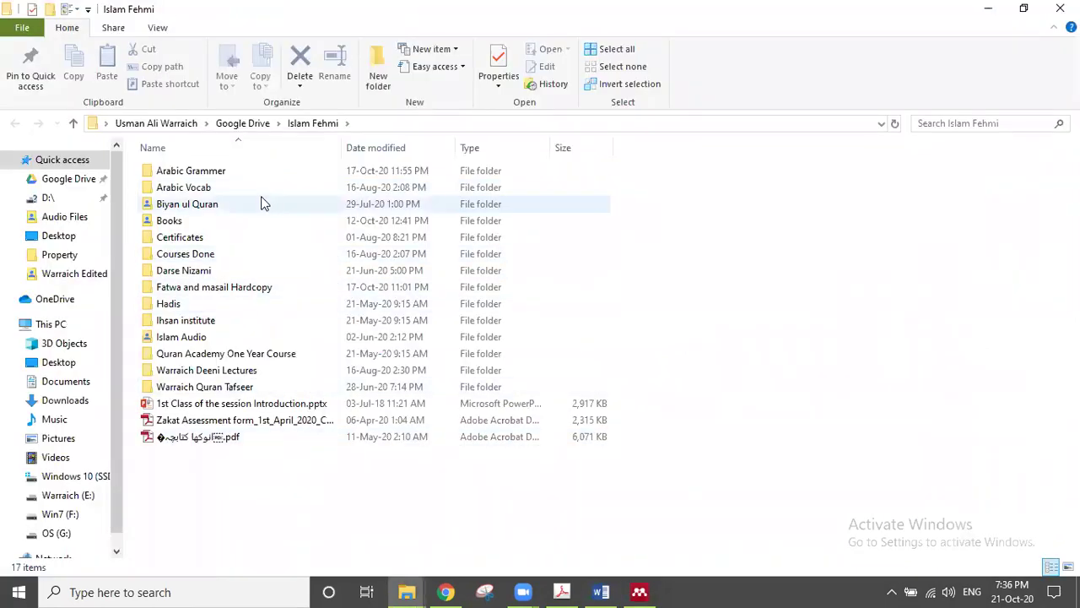
double_click(187, 222)
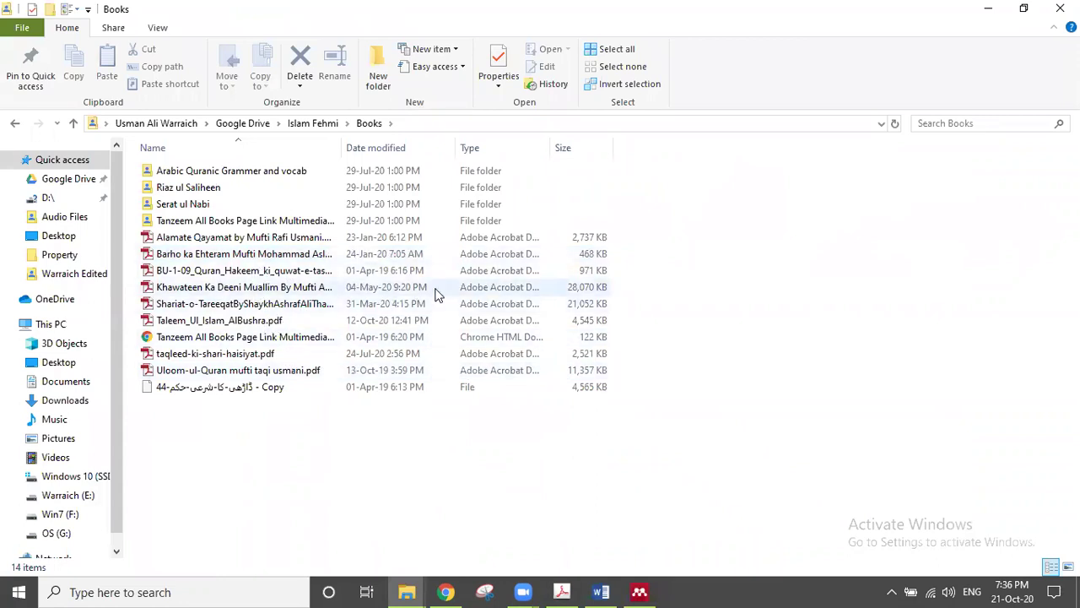
key("alt+Left")
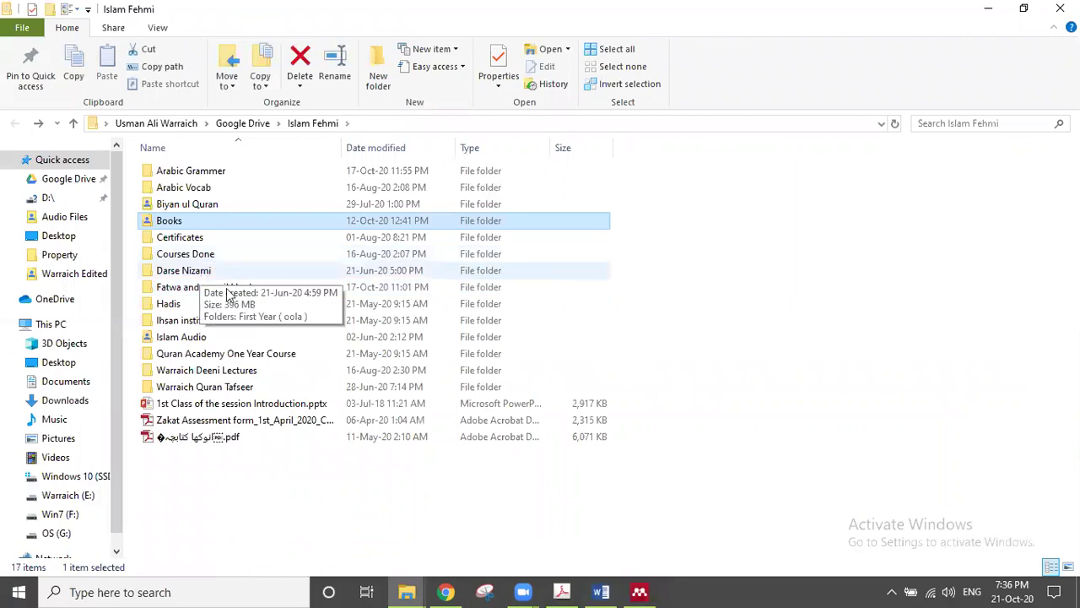
key("alt+Up")
key("Down")
key("Down")
key("Up")
key("Up")
key("Up")
key("Down")
key("Down")
key("Down")
key("Down")
key("Down")
key("Down")
key("Down")
key("Down")
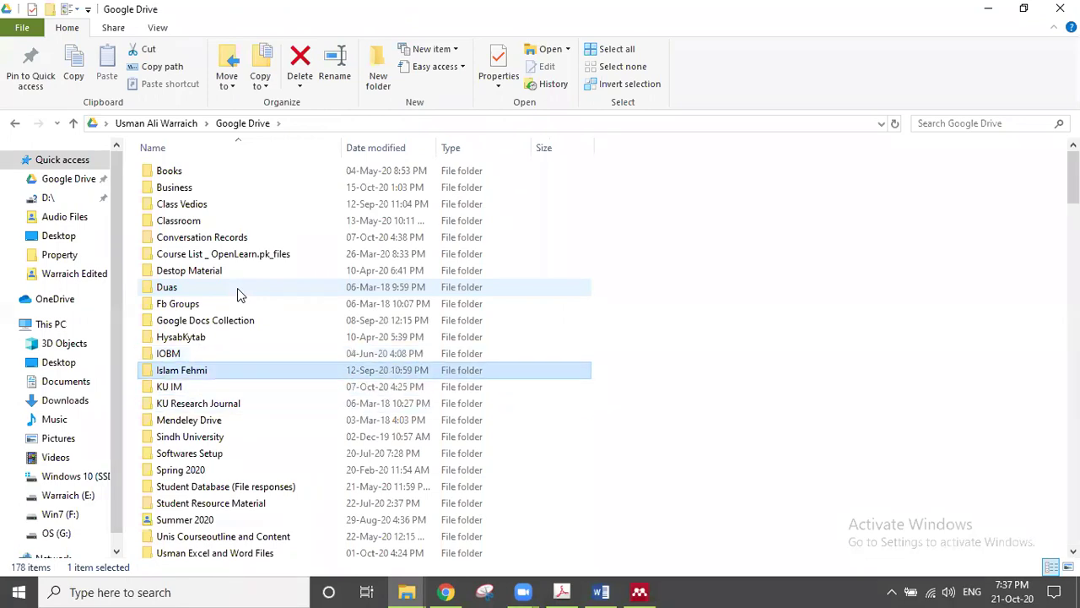
key("Down")
key("Down")
key("Down")
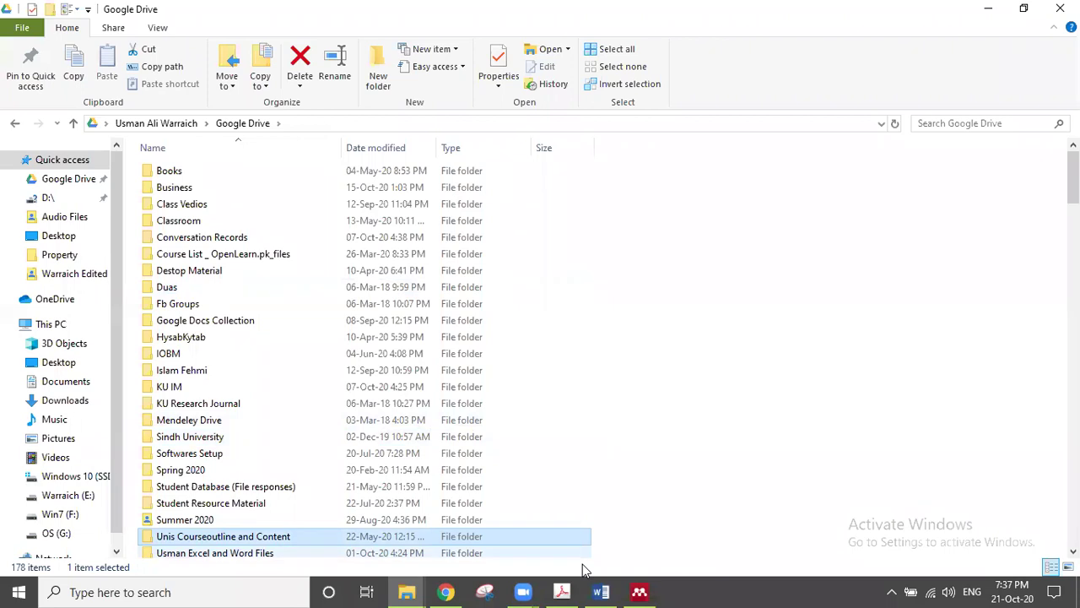
Step: Open Student Resource Material > B R M > Books > Course Books, then minimize Explorer
double_click(238, 503)
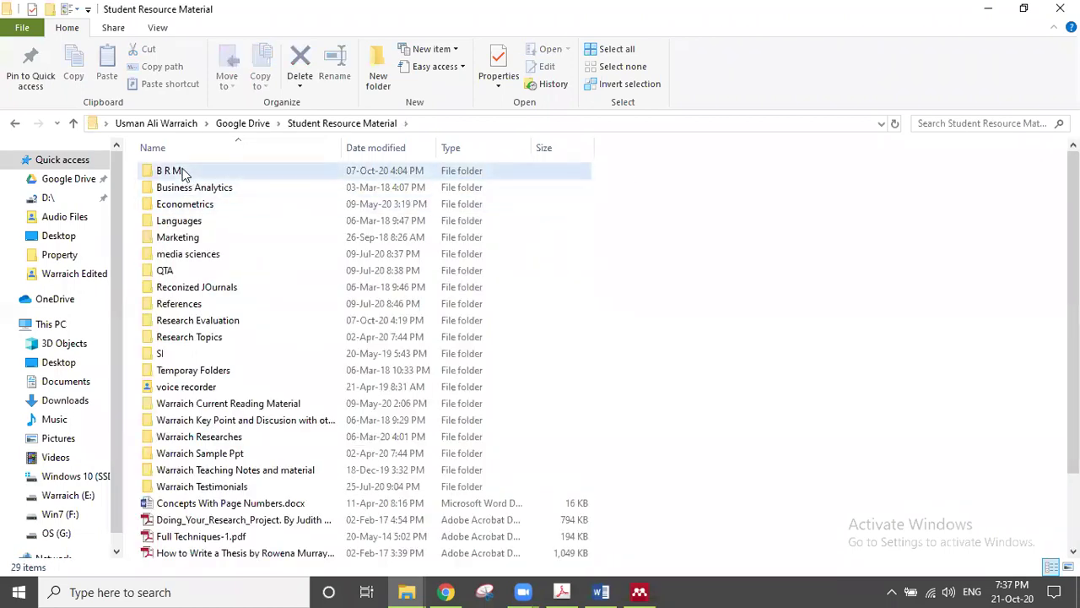
double_click(189, 169)
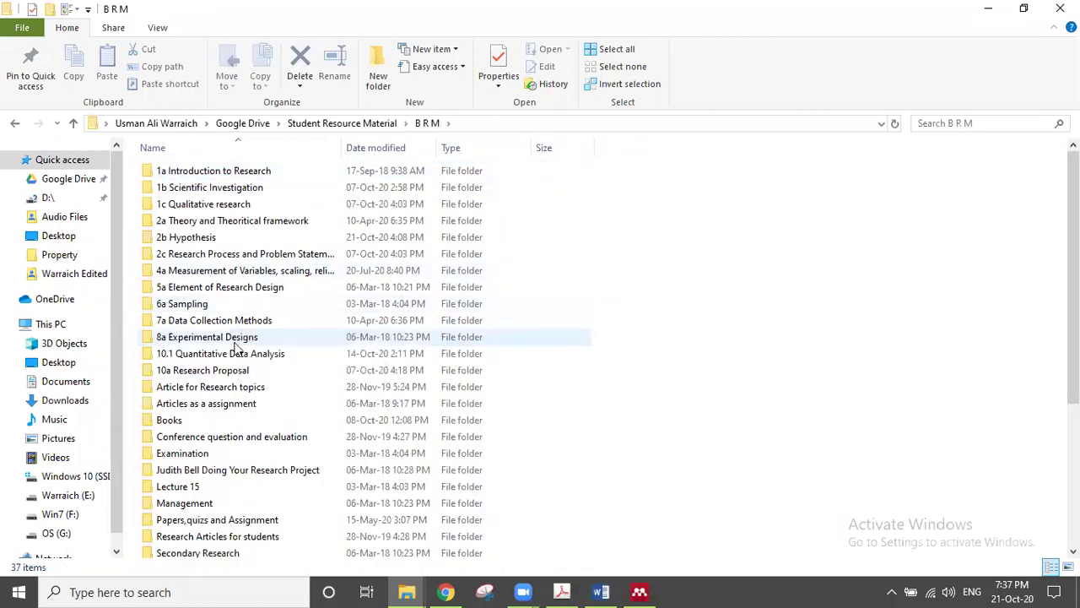
left_click(192, 424)
double_click(191, 424)
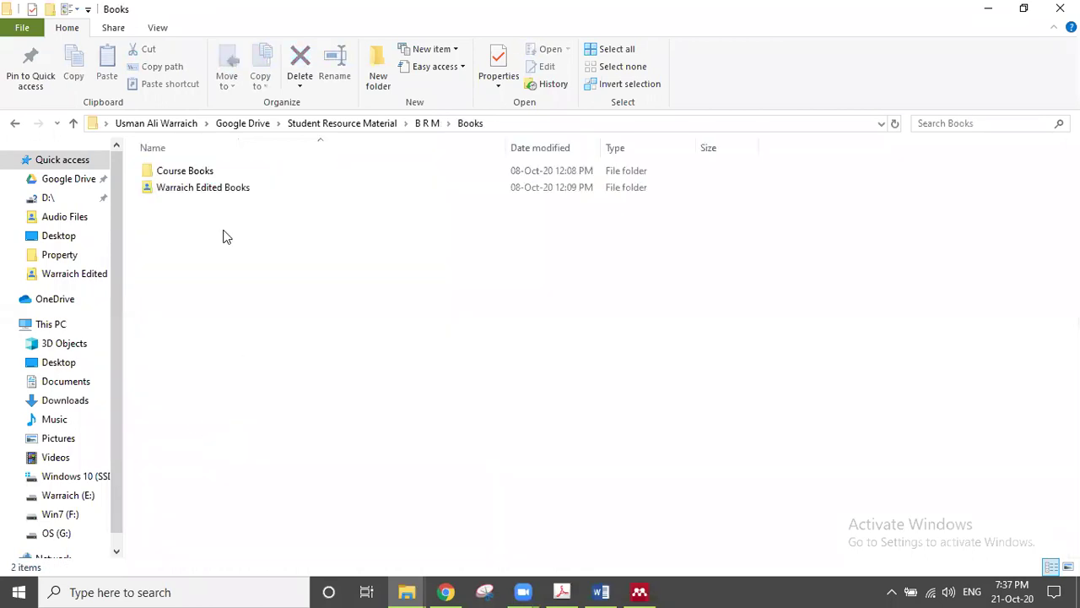
double_click(199, 173)
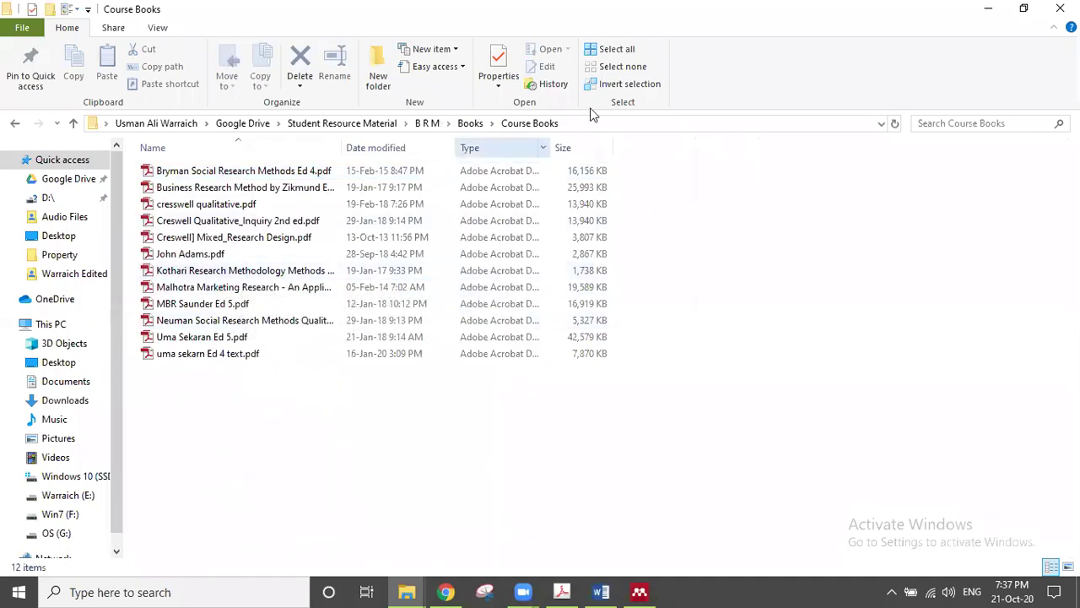
left_click(988, 9)
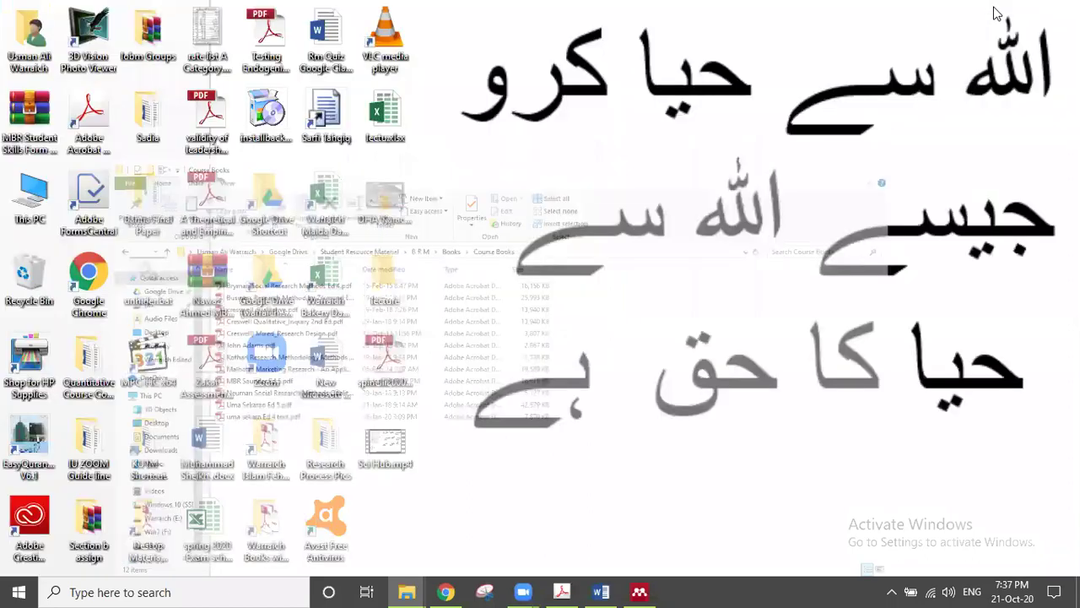
Step: Open Mendeley Desktop and show the five books in the Books collection
left_click(639, 591)
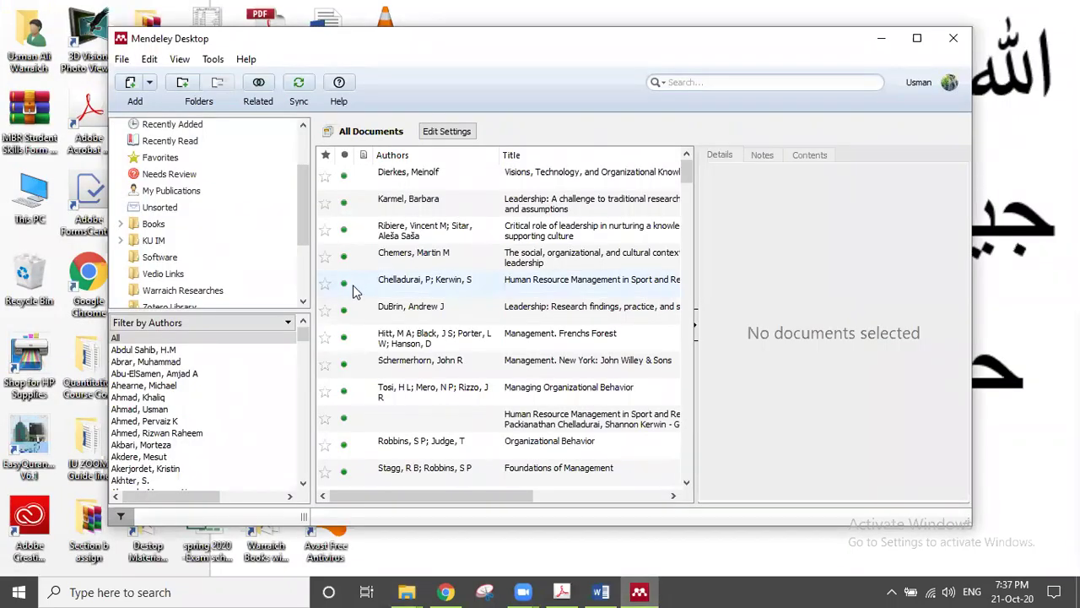
left_click(177, 226)
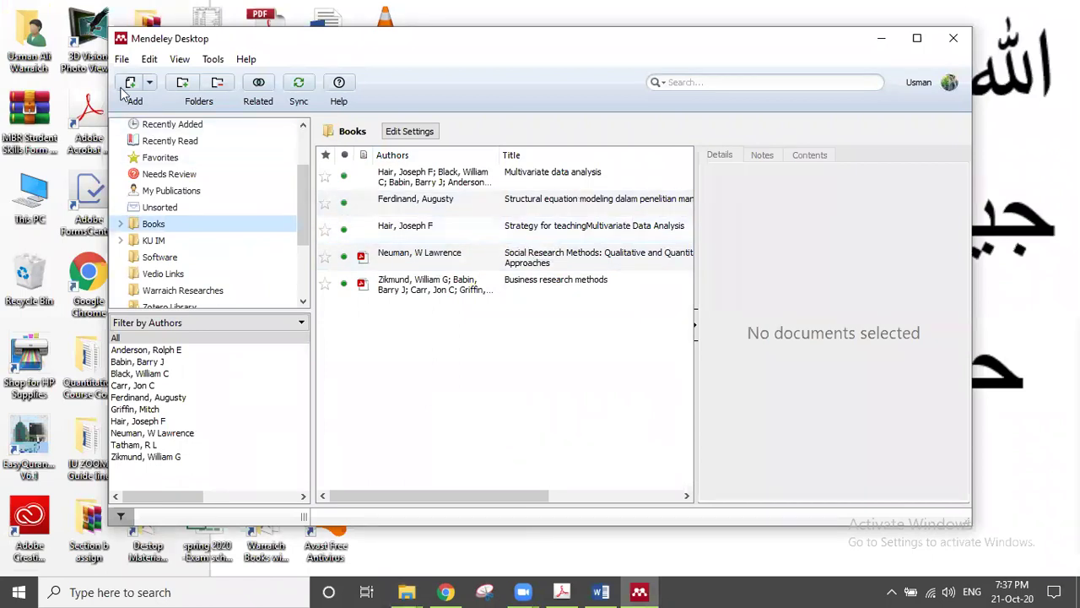
left_click(126, 60)
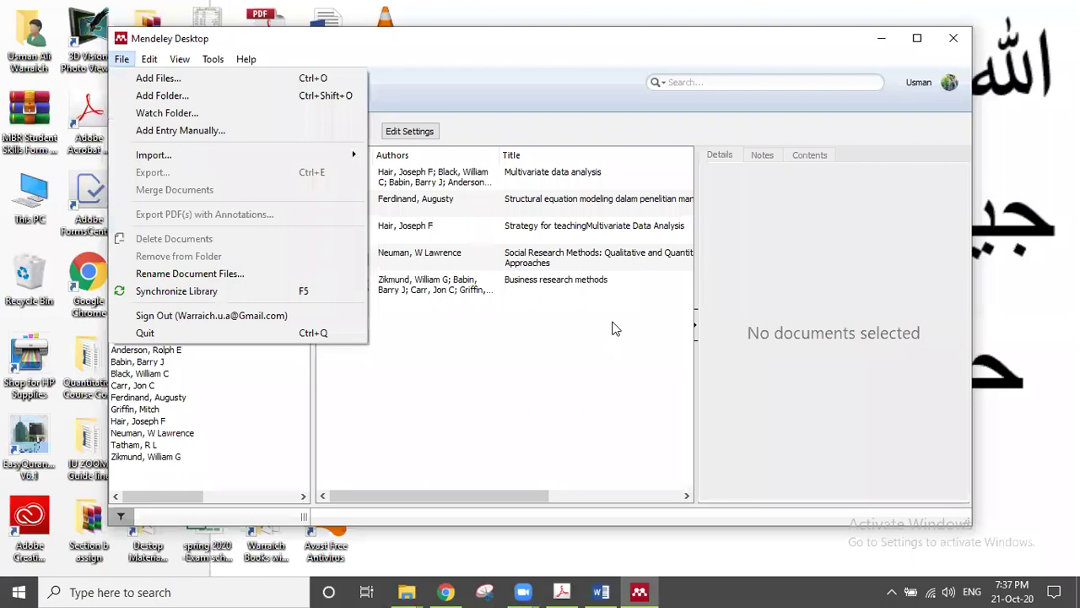
left_click(594, 71)
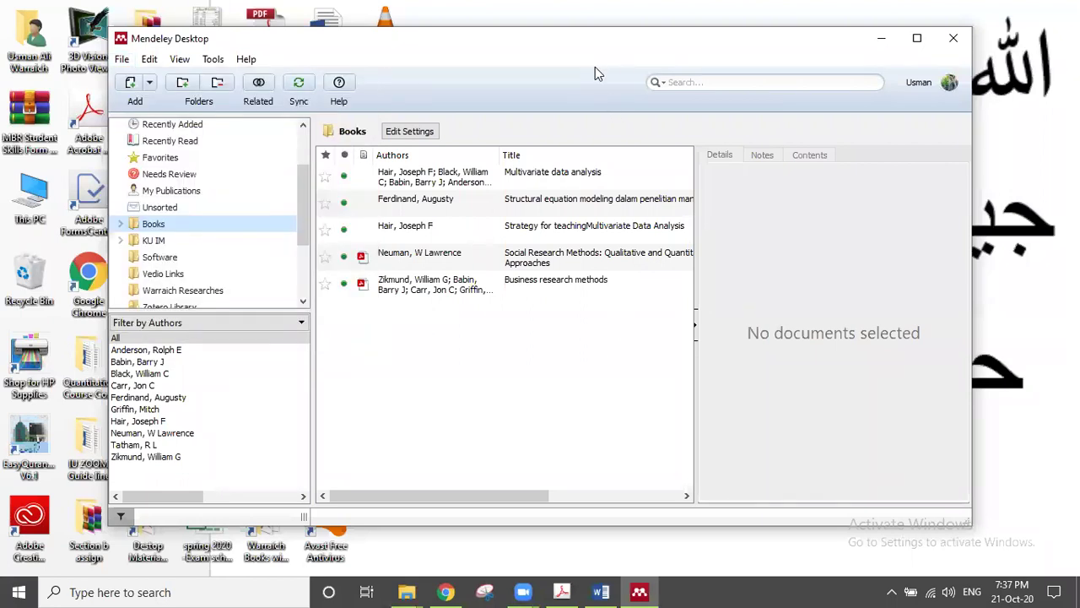
Step: Confirm the citation style is American Psychological Association 6th edition, then return to Word
left_click(206, 63)
mouse_move(183, 67)
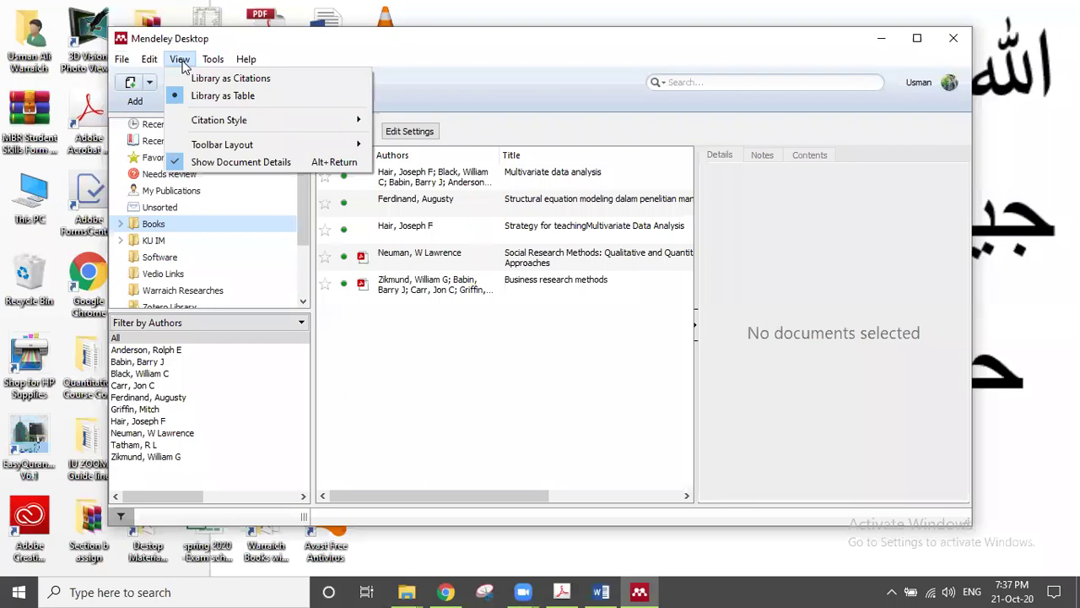
mouse_move(265, 121)
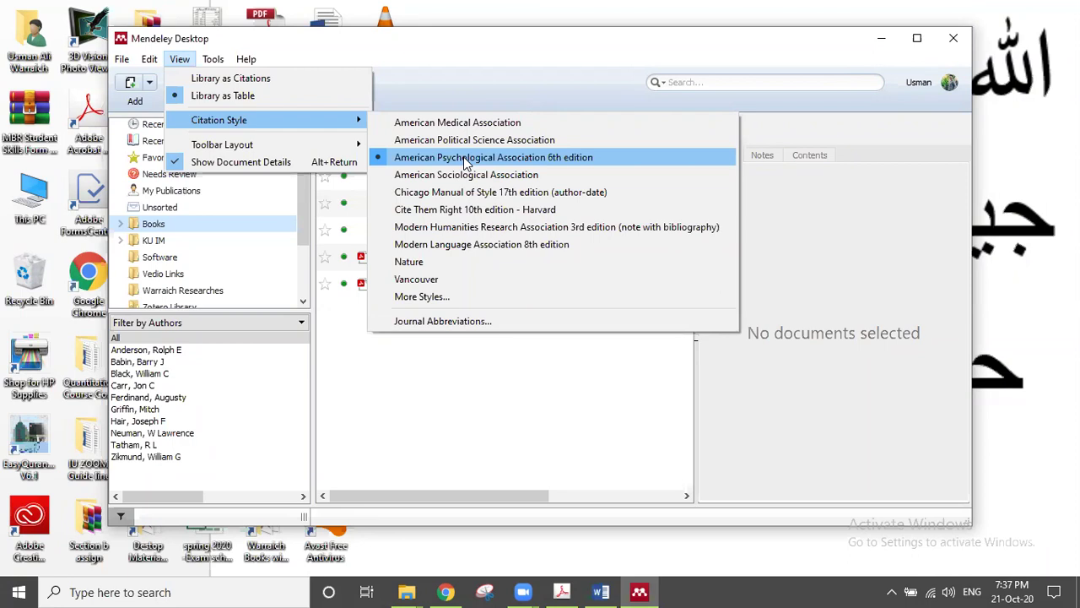
left_click(601, 591)
left_click(601, 591)
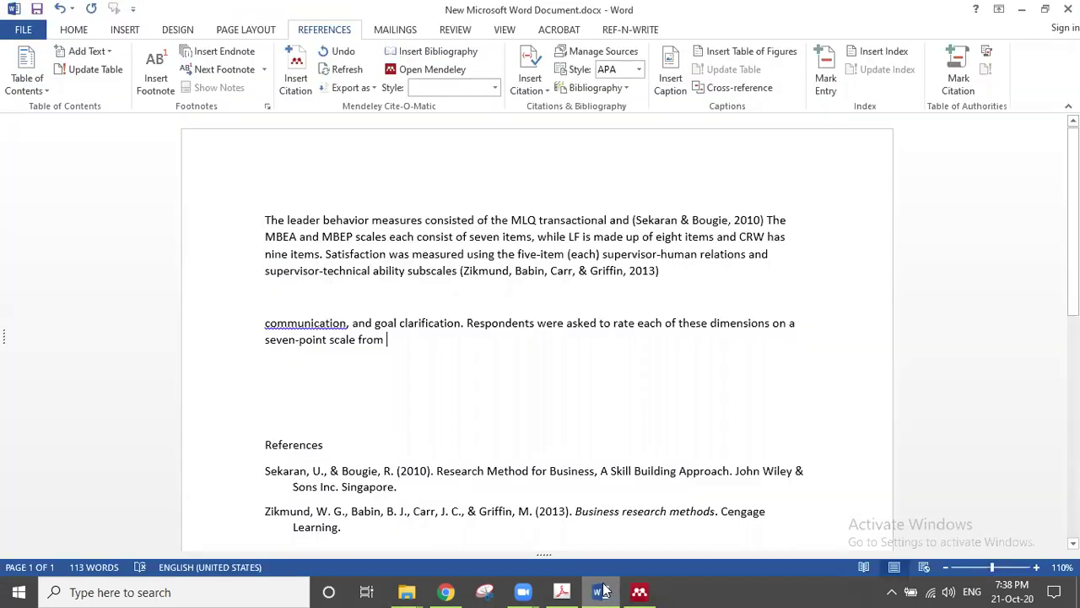
Step: After 'from', cite Neuman's Social Research Methods from the Mendeley library, giving (Neuman, 2014)
left_click(391, 340)
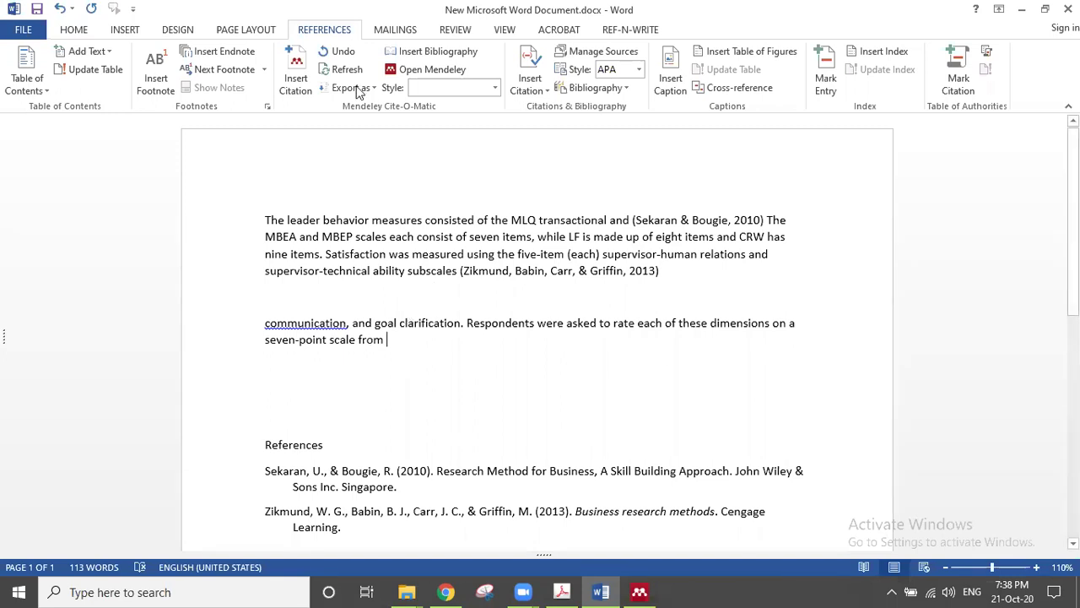
left_click(295, 76)
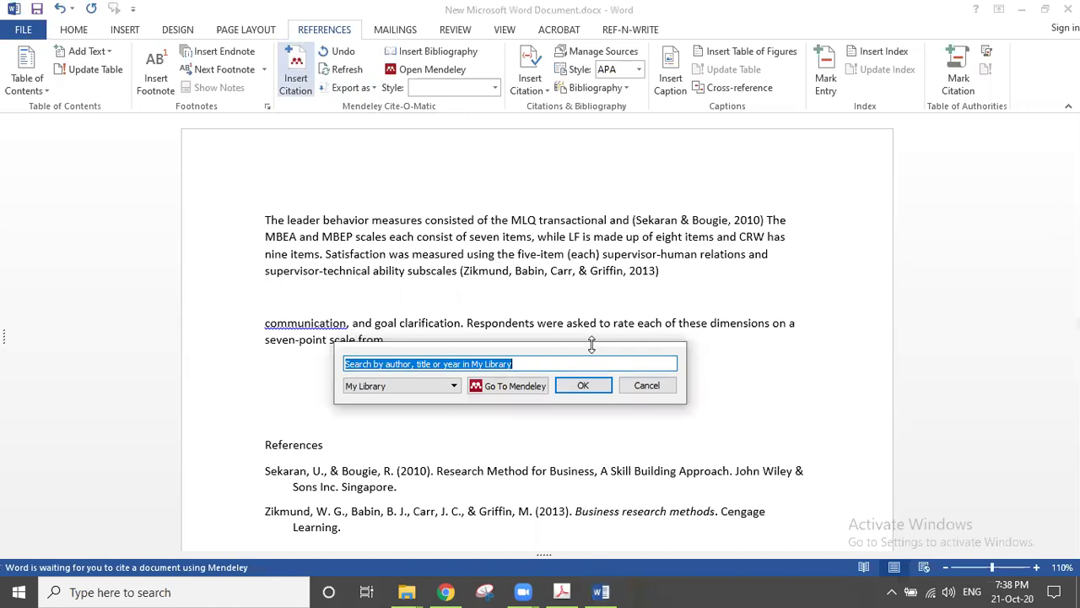
left_click_drag(582, 347, 719, 136)
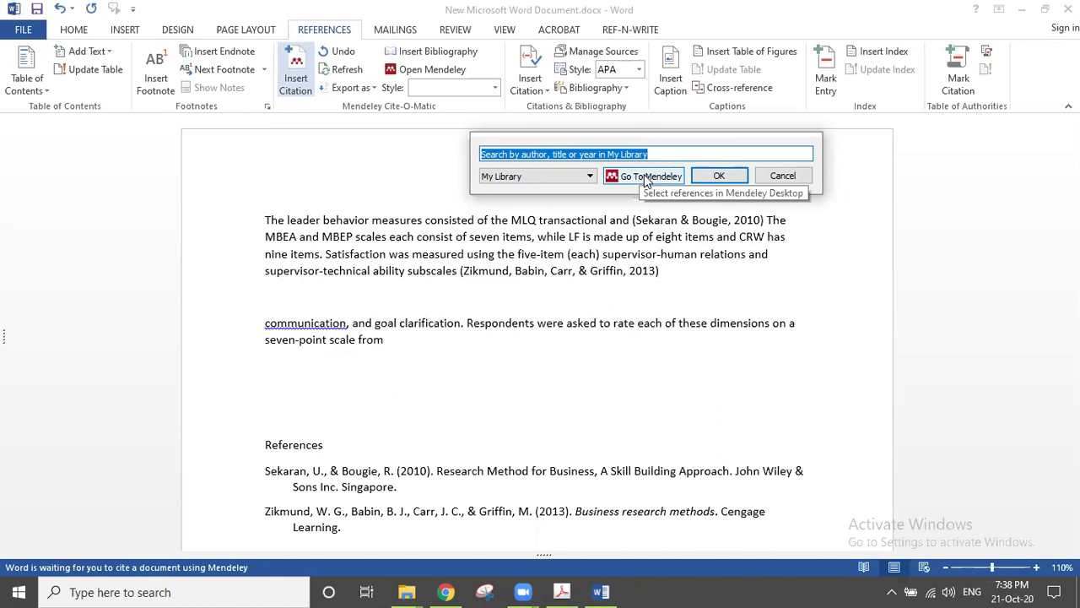
left_click(646, 179)
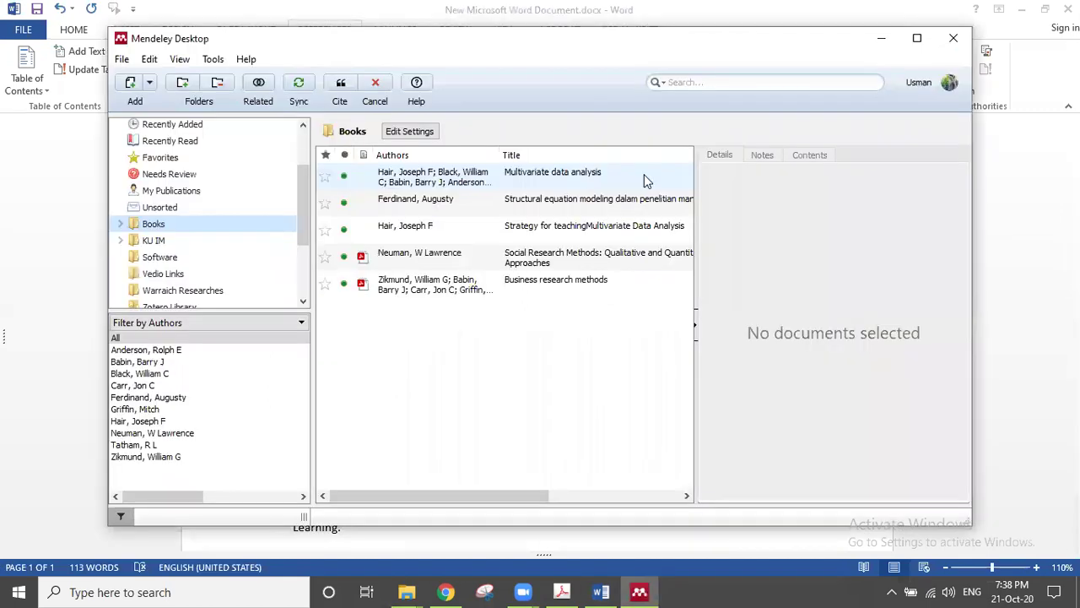
left_click(518, 256)
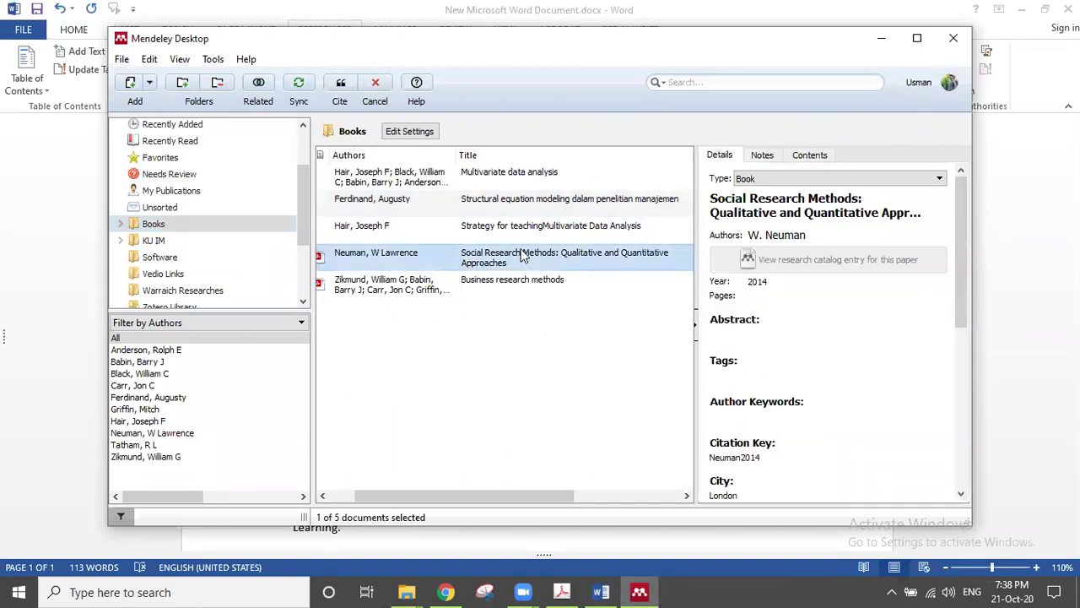
left_click(343, 85)
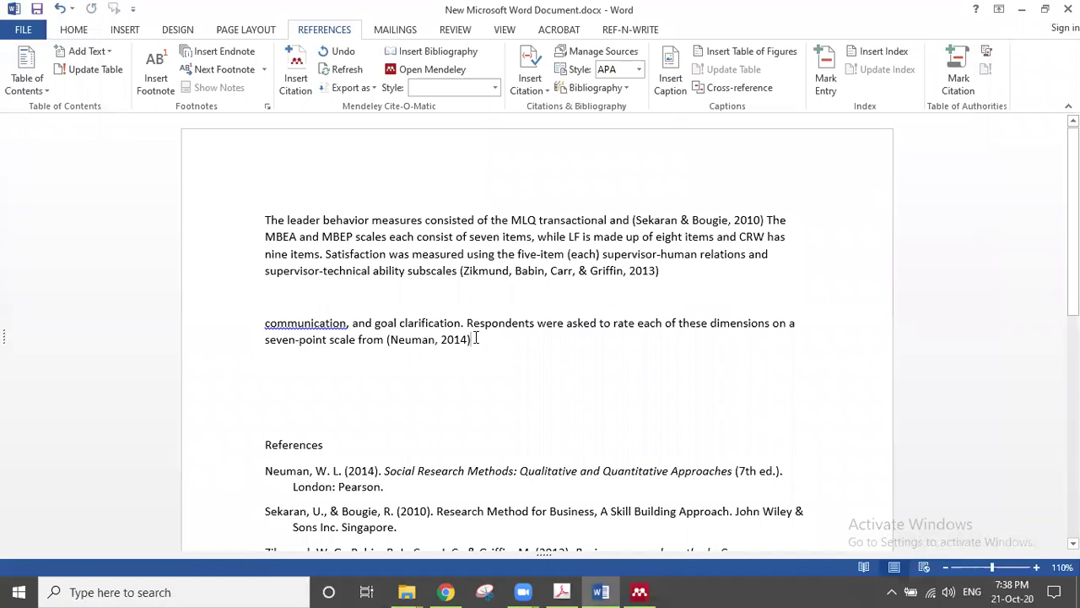
Step: Delete the Neuman, Sekaran and Zikmund entries, leaving only the References heading
scroll(475, 338, "down", 1)
scroll(475, 338, "down", 4)
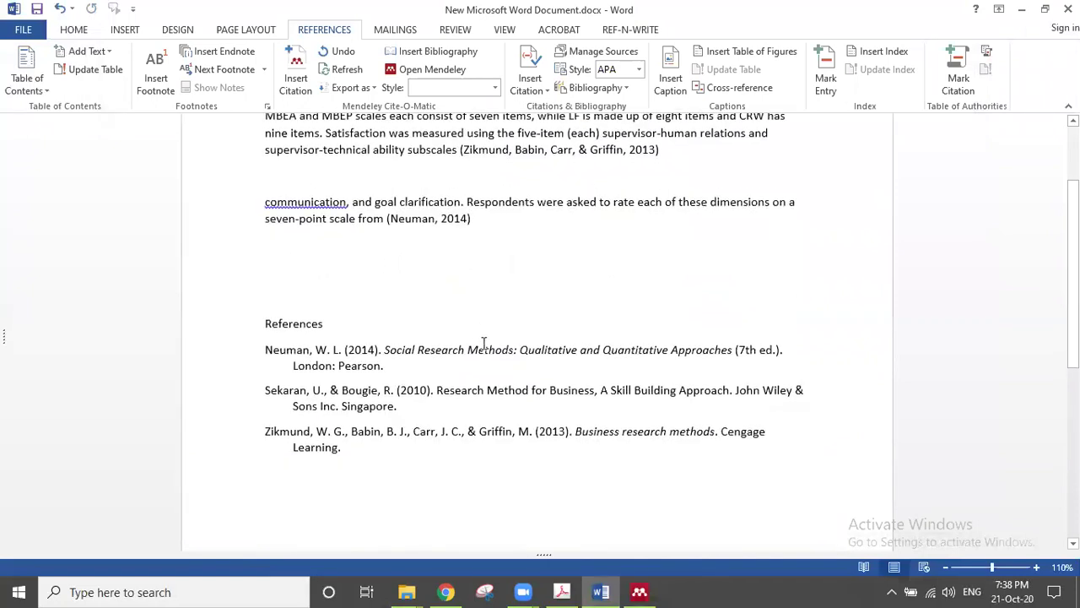
left_click_drag(397, 361, 258, 275)
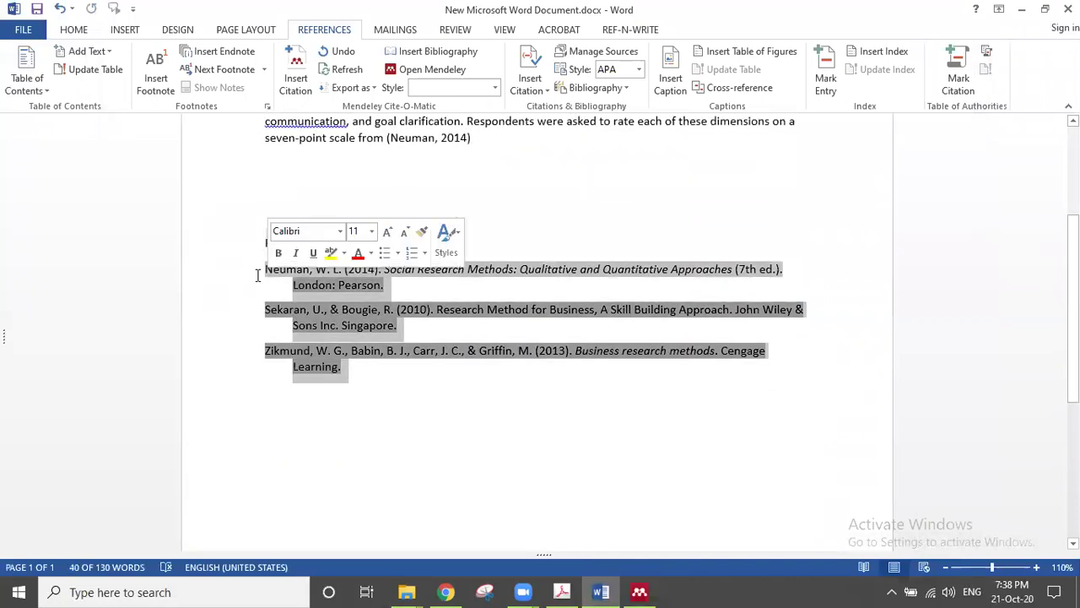
key("Delete")
key("Delete")
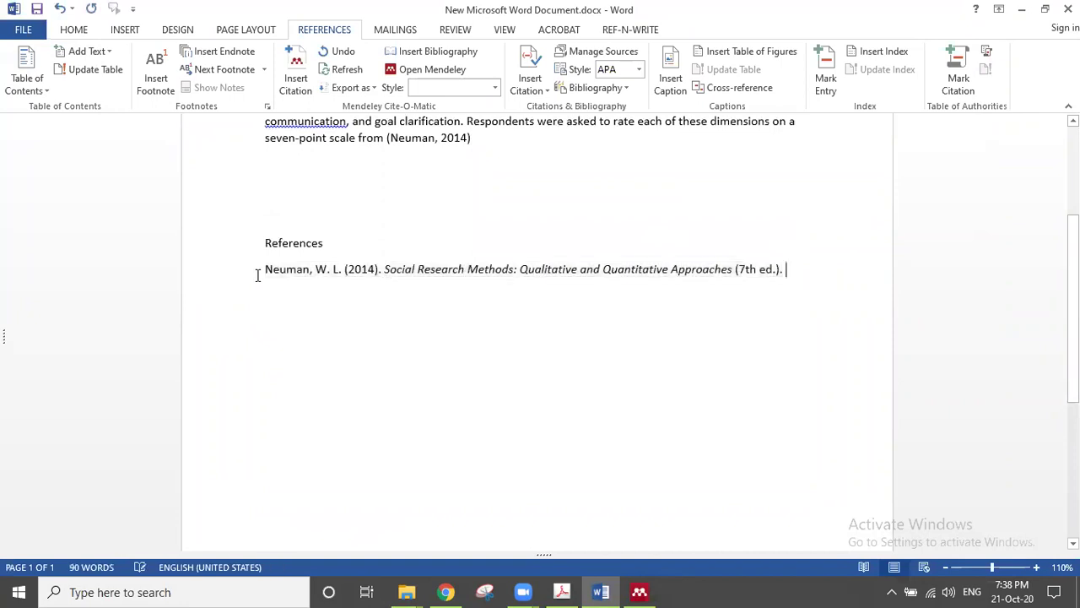
left_click(221, 279)
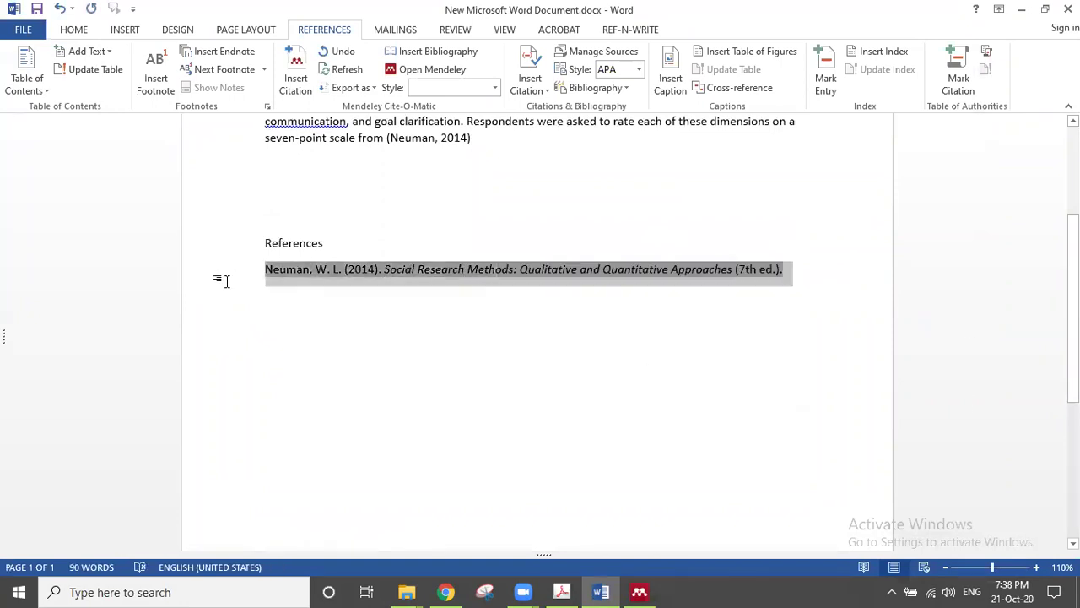
key("Delete")
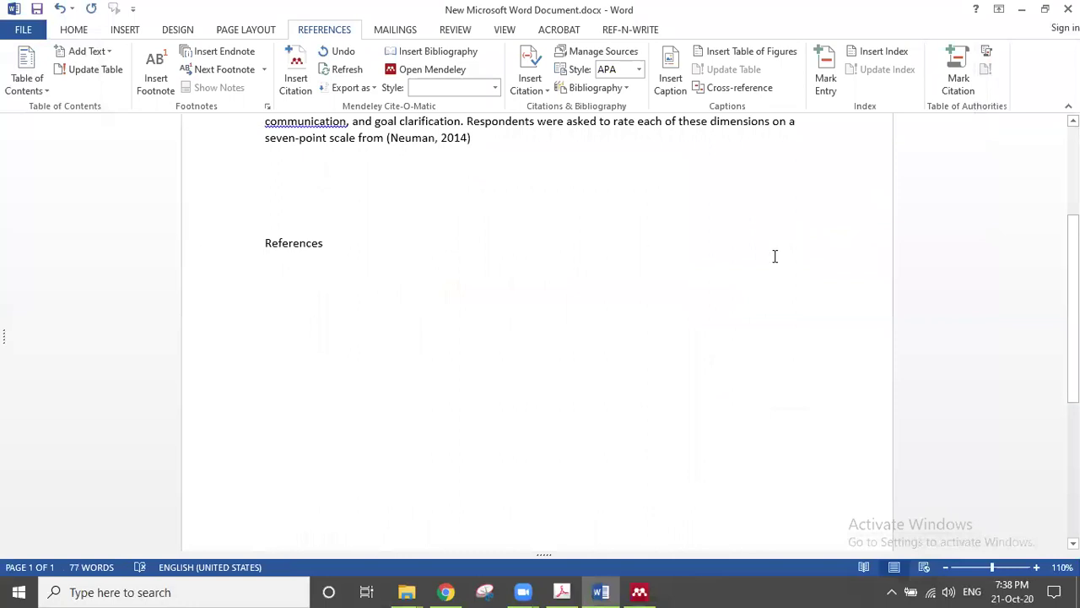
Step: Add a new paragraph of placeholder text after the Neuman-cited paragraph
left_click(510, 140)
key("Return")
type("a")
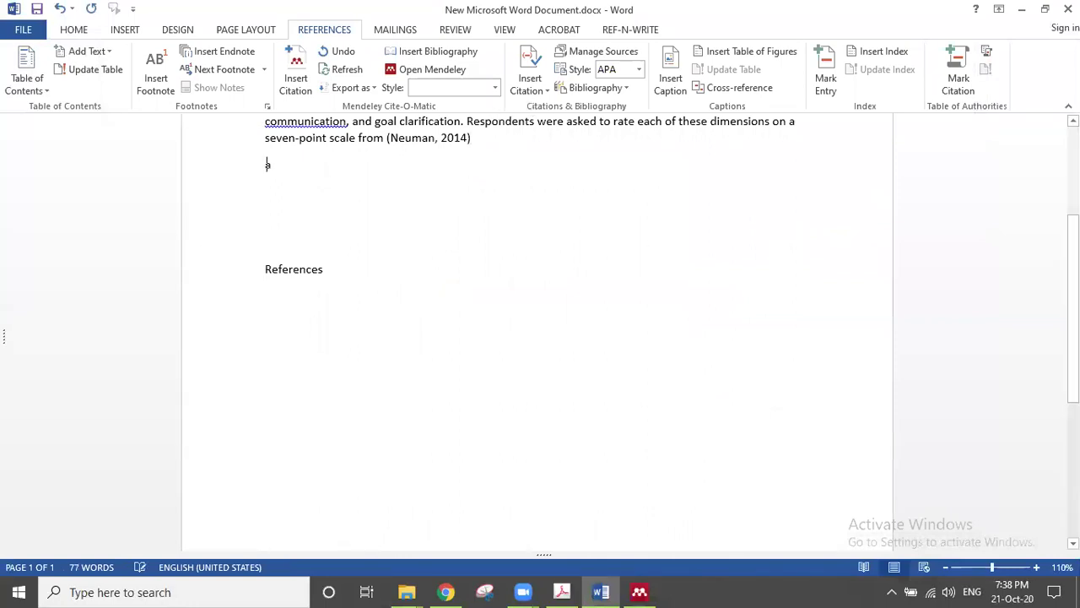
type("kshgkahskahskahskahskahskashkahskahskahskahskahskahsa")
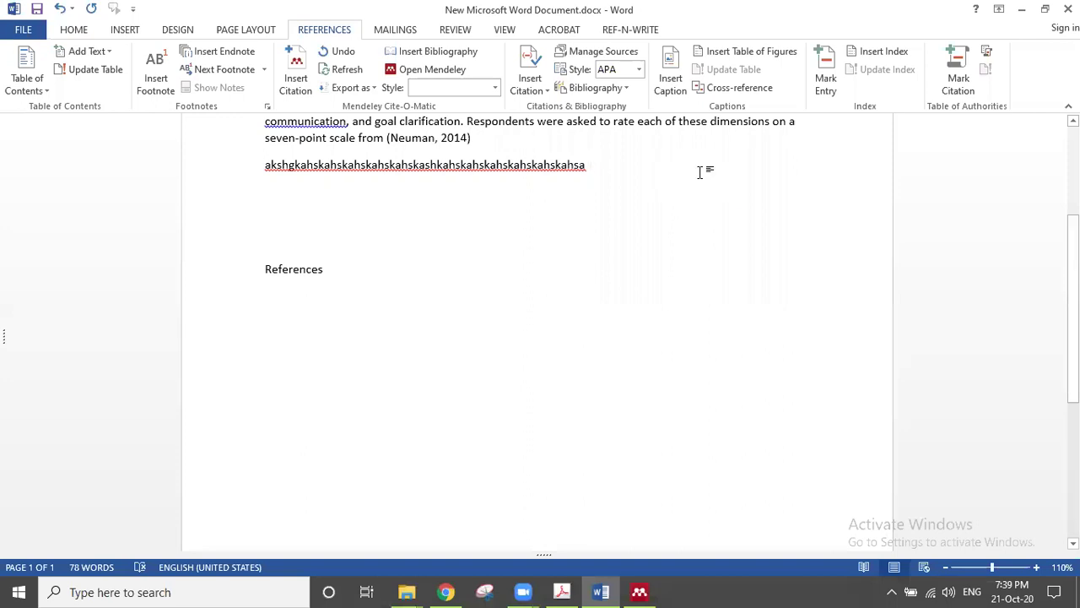
Step: Cite Hair et al.'s 2010 Multivariate data analysis, found by searching 'hair' in Mendeley
left_click(302, 82)
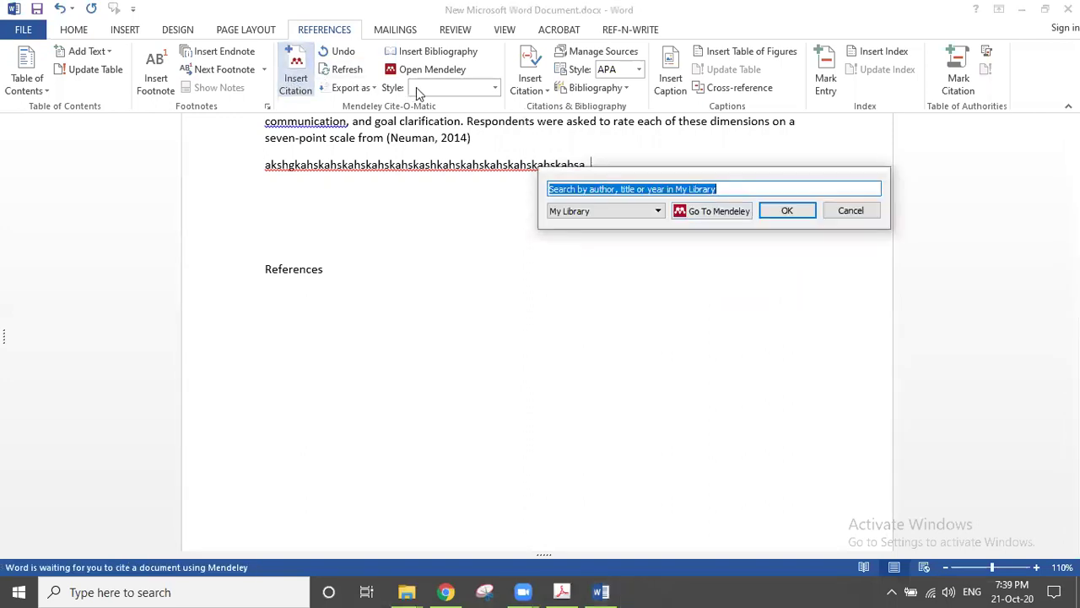
left_click(685, 212)
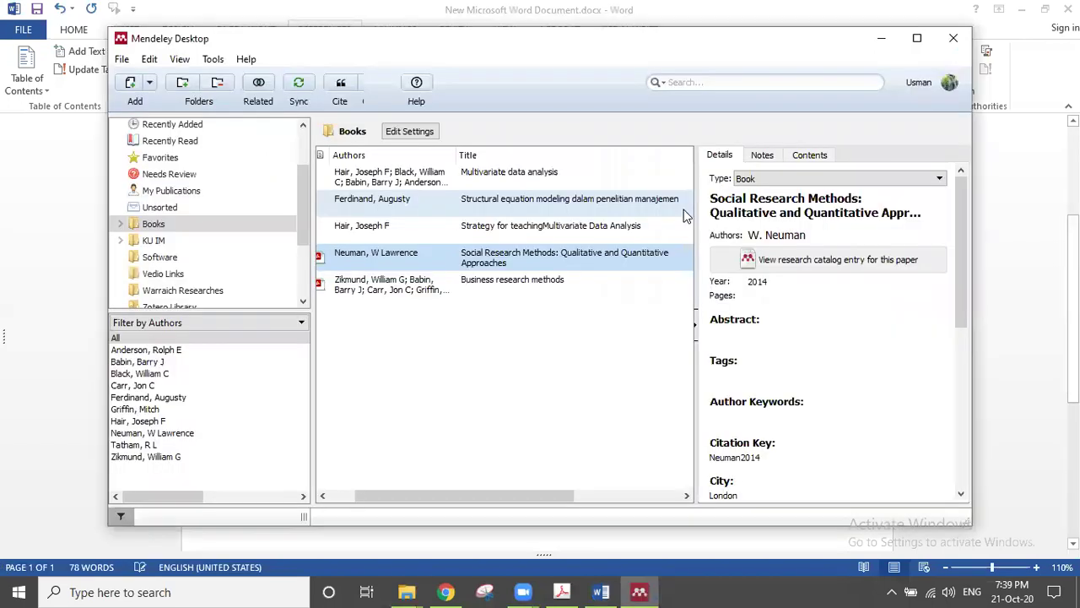
left_click(704, 83)
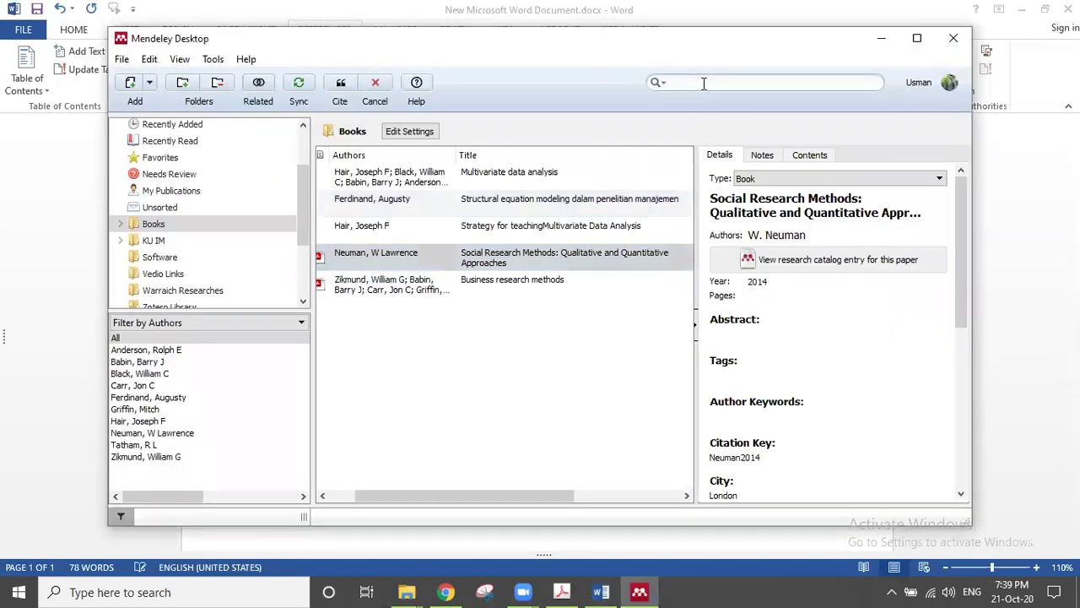
type("hair")
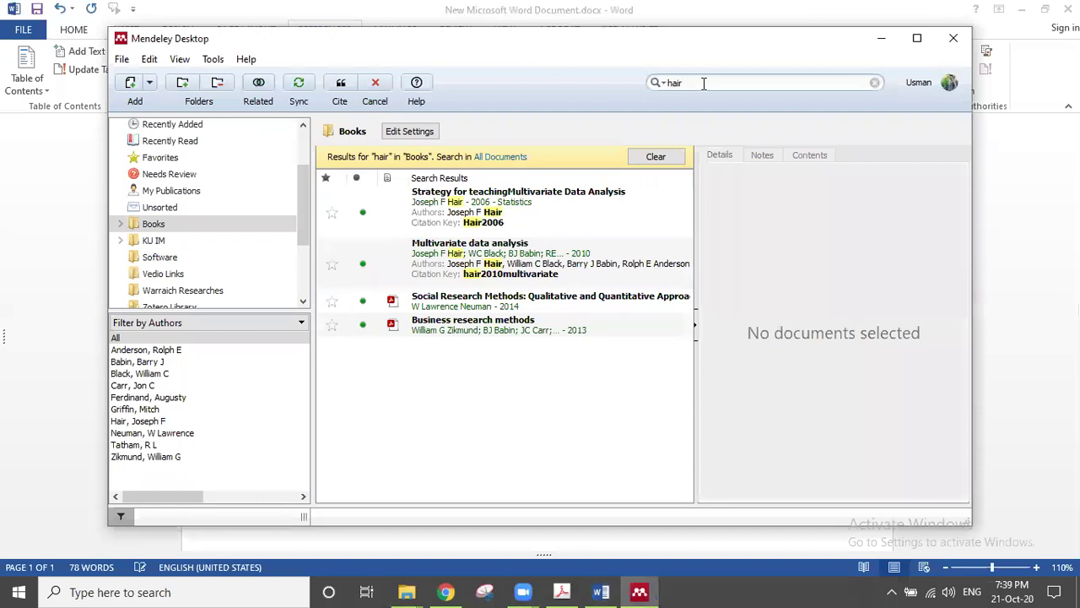
left_click(463, 271)
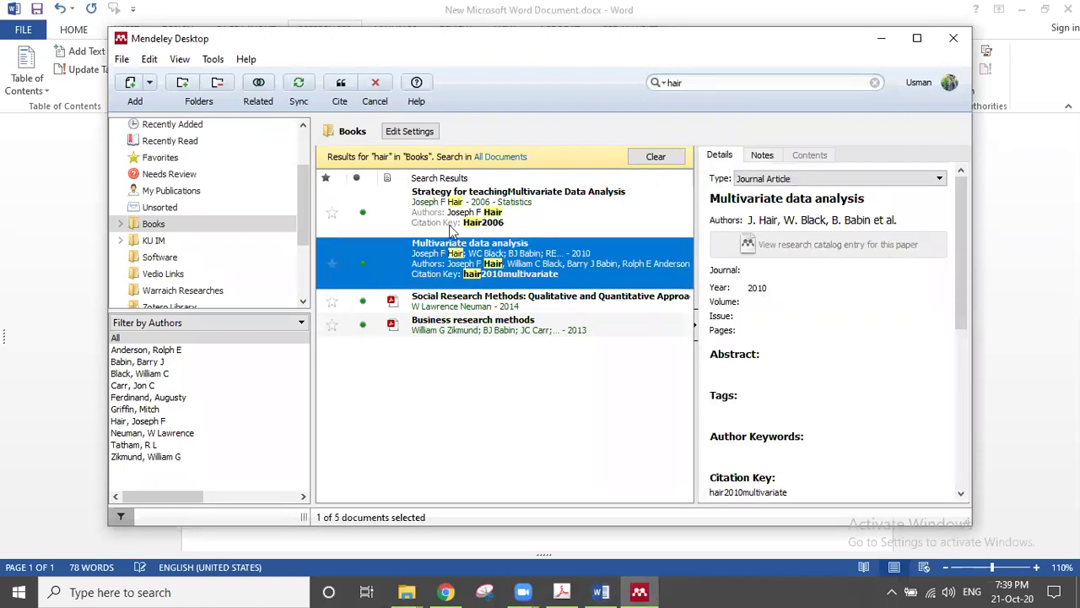
left_click(345, 83)
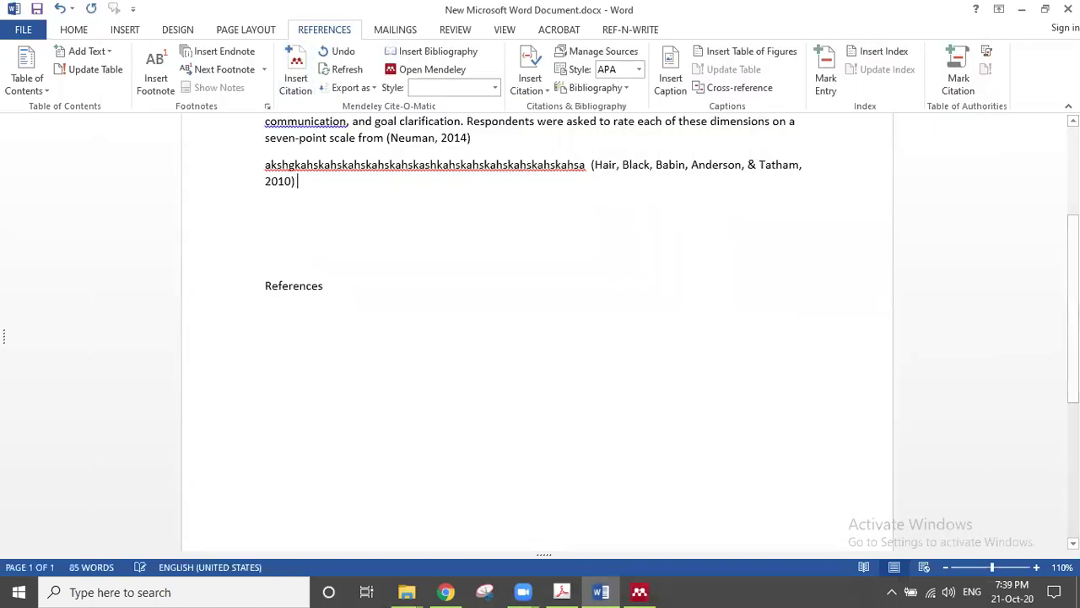
Step: Add a new empty line below the References heading
left_click(345, 266)
left_click(340, 287)
key("Return")
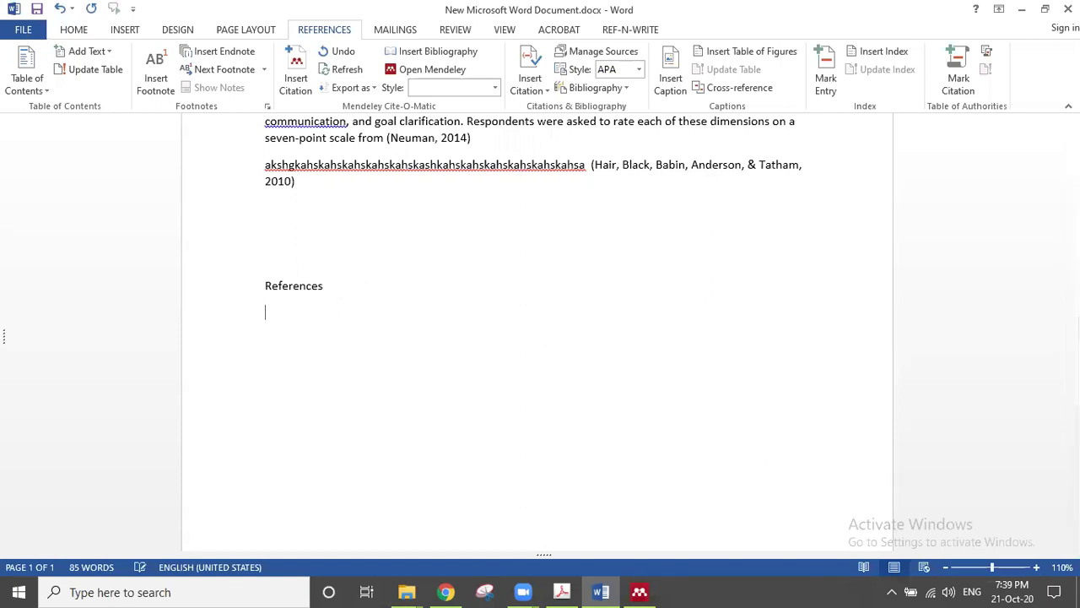
Step: Insert the APA bibliography under References and add an empty line after the Hair citation
left_click(452, 52)
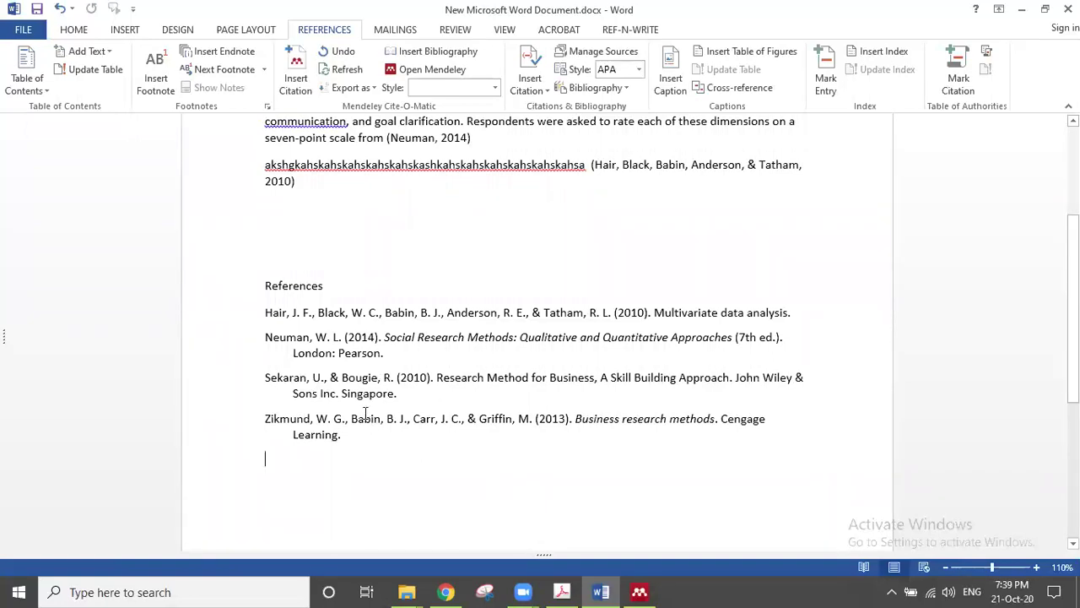
left_click(392, 184)
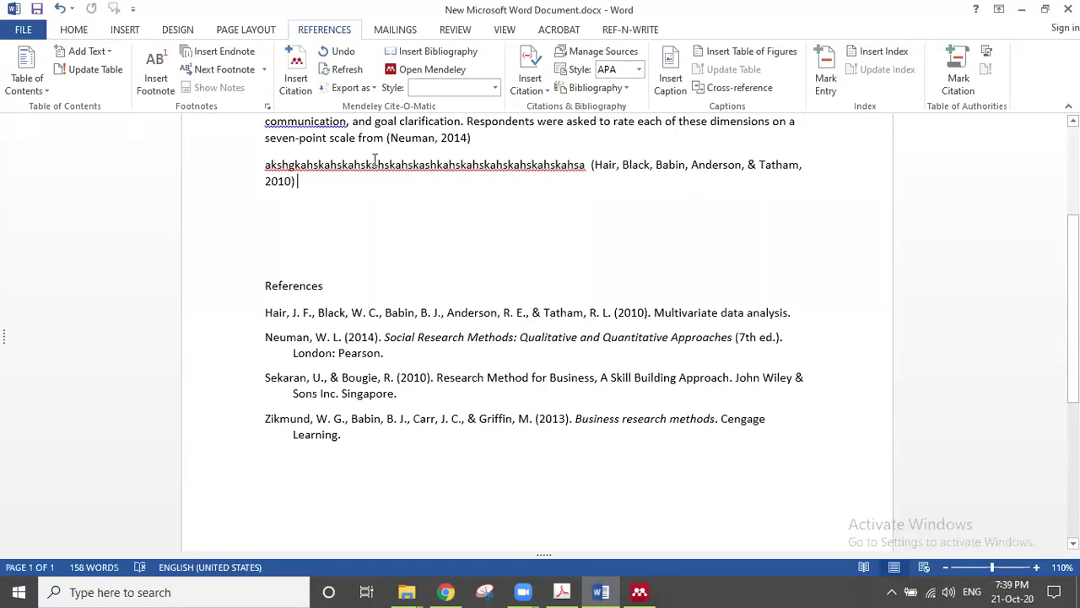
key("Return")
Step: Remove the (Neuman, 2014) citation from the seven-point scale sentence
scroll(374, 160, "up", 1)
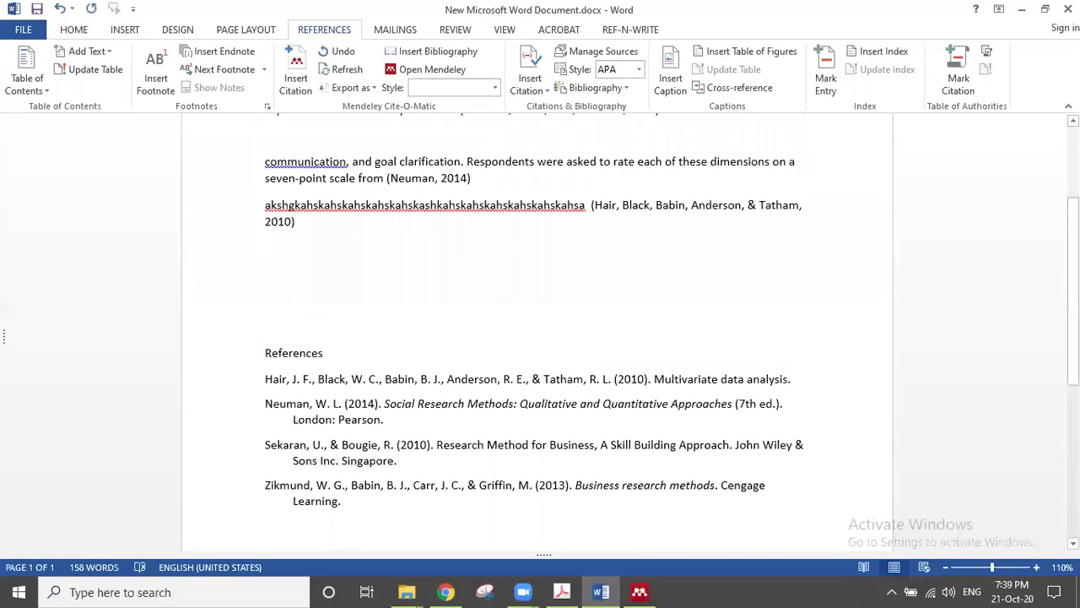
left_click(477, 173)
key("BackSpace")
key("BackSpace")
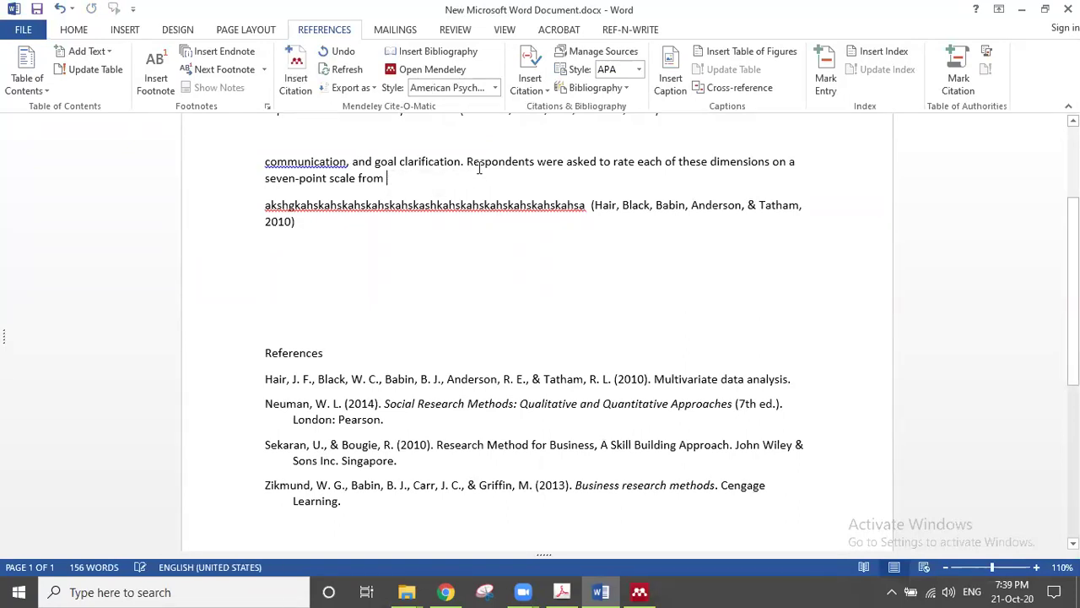
scroll(478, 169, "up", 2)
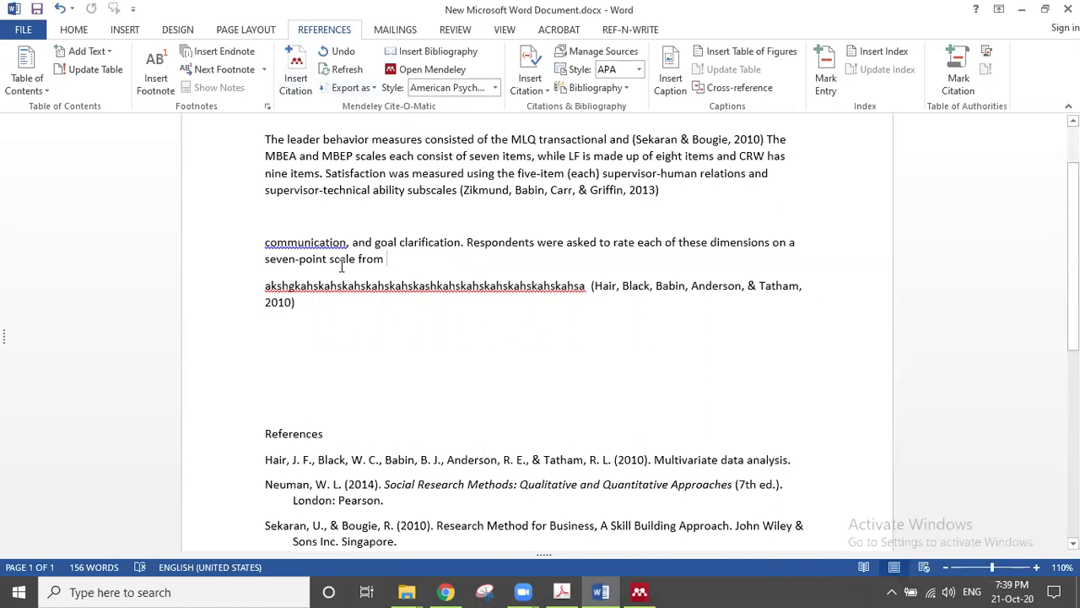
Step: Insert a Neuman 2014 citation found by searching 'neu'
left_click(297, 82)
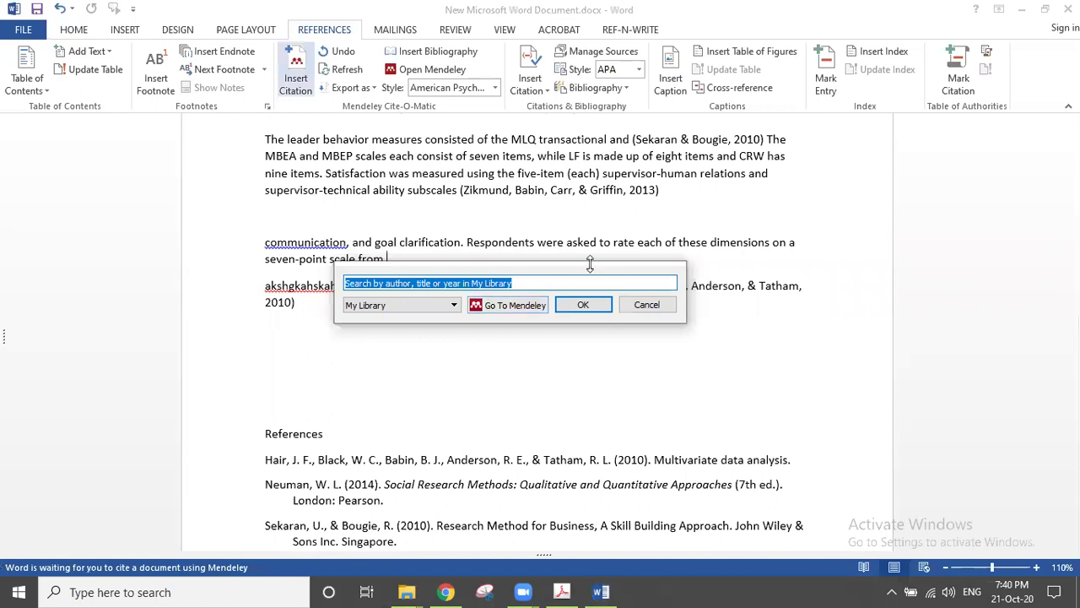
left_click_drag(602, 266, 721, 274)
type("neu")
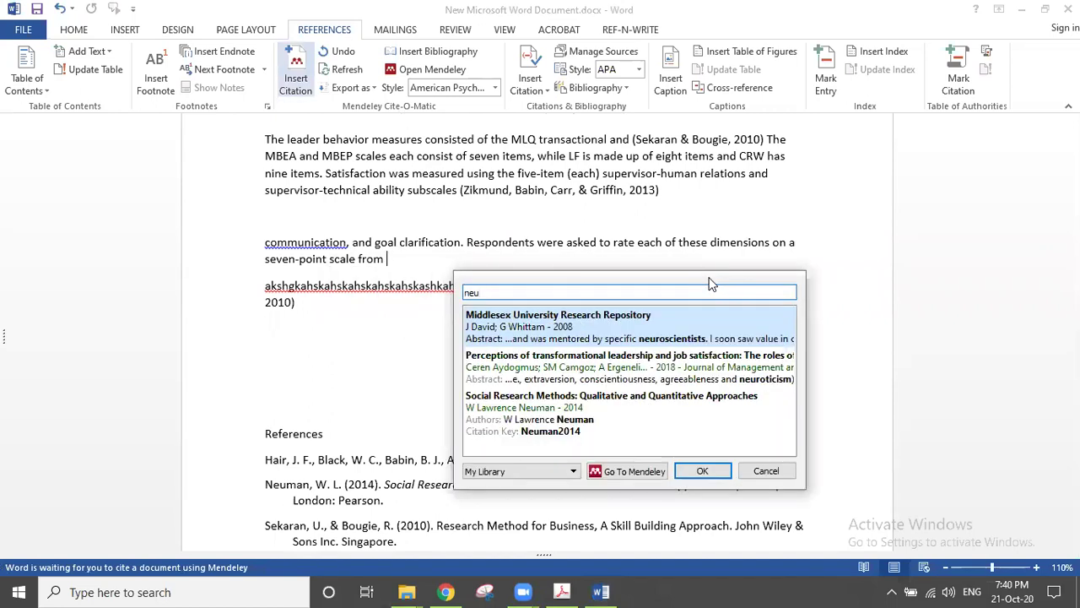
left_click(536, 422)
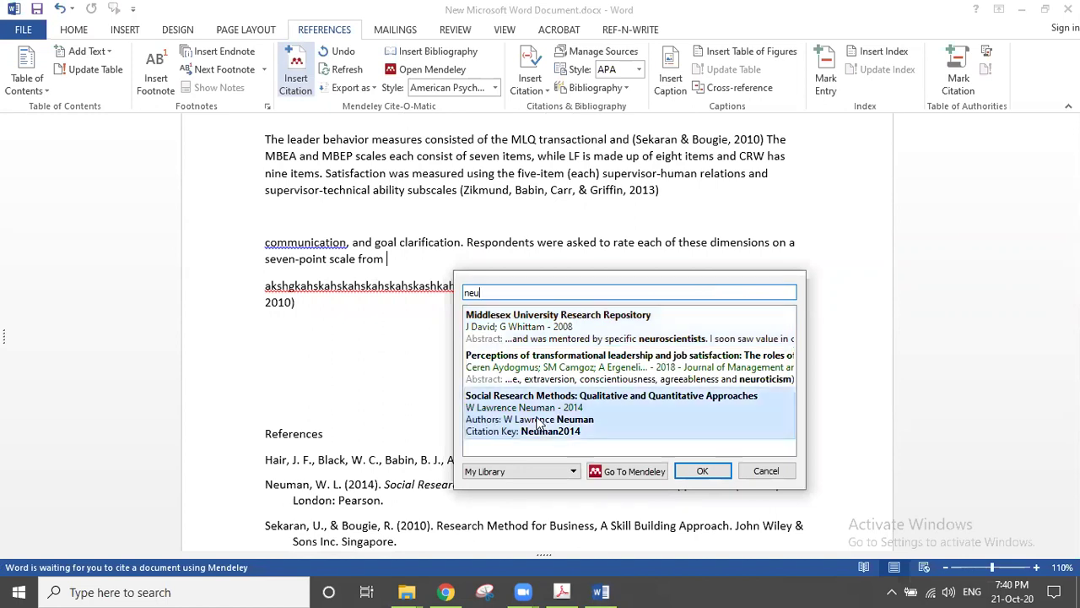
left_click(697, 317)
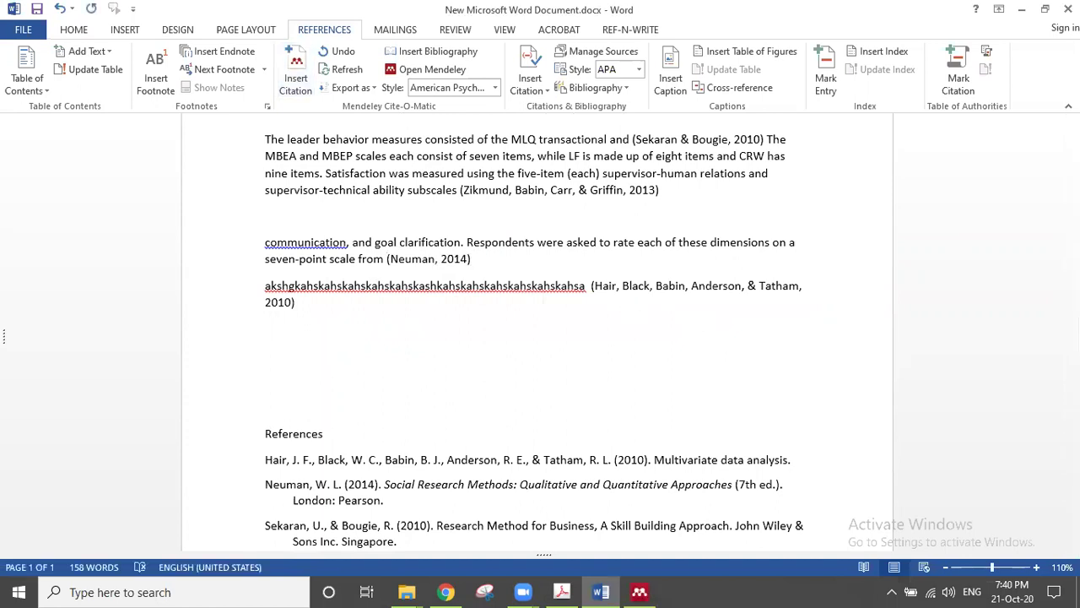
Step: Add a Sekaran & Bougie 2010 citation by searching 'uma' in My Library
key("alt+m")
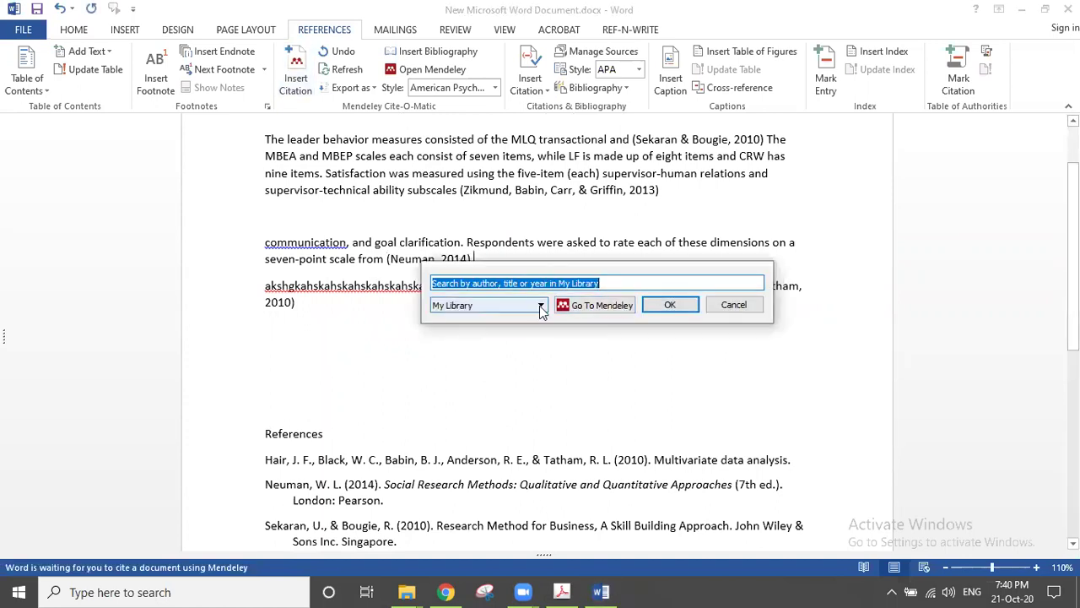
left_click(540, 305)
left_click(540, 307)
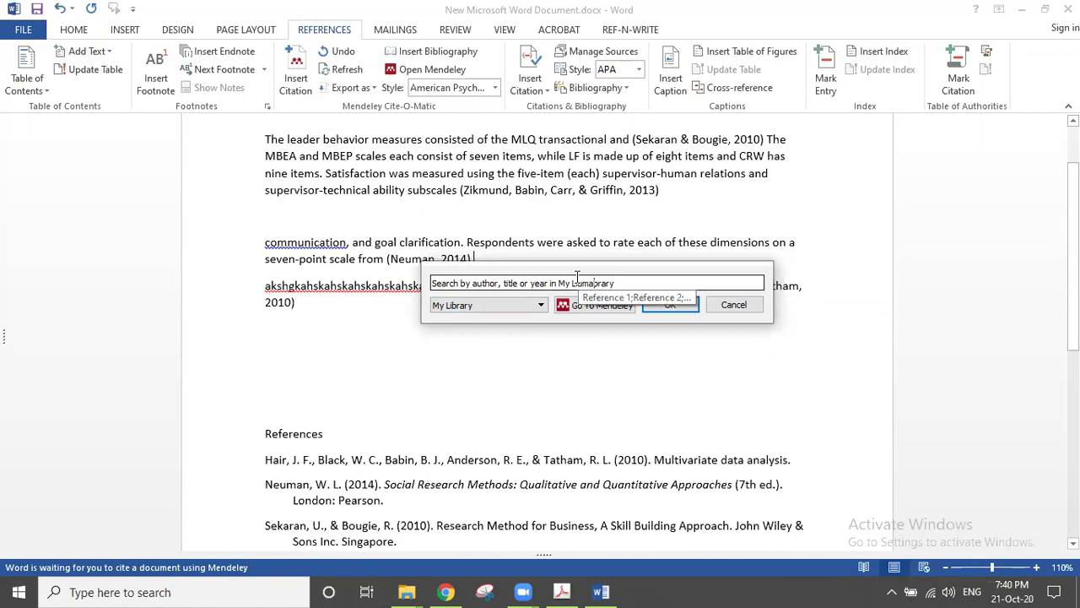
left_click(577, 279)
type("uma")
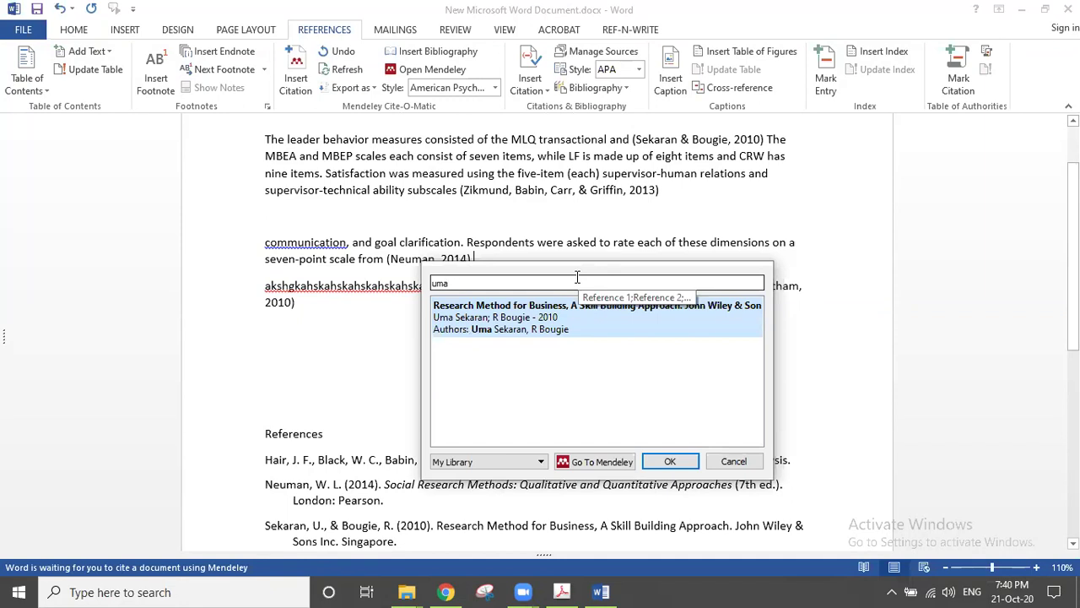
key("Return")
key("Return")
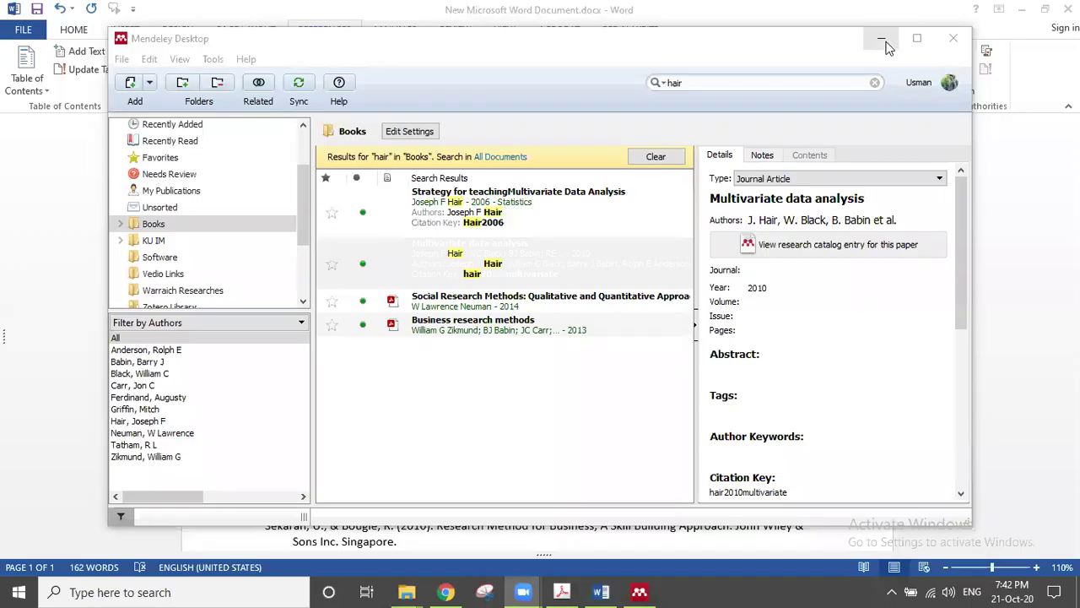
Step: Delete the placeholder paragraph with its Hair 2010 citation, cancelling a new citation attempt
left_click(882, 42)
left_click_drag(483, 330, 268, 262)
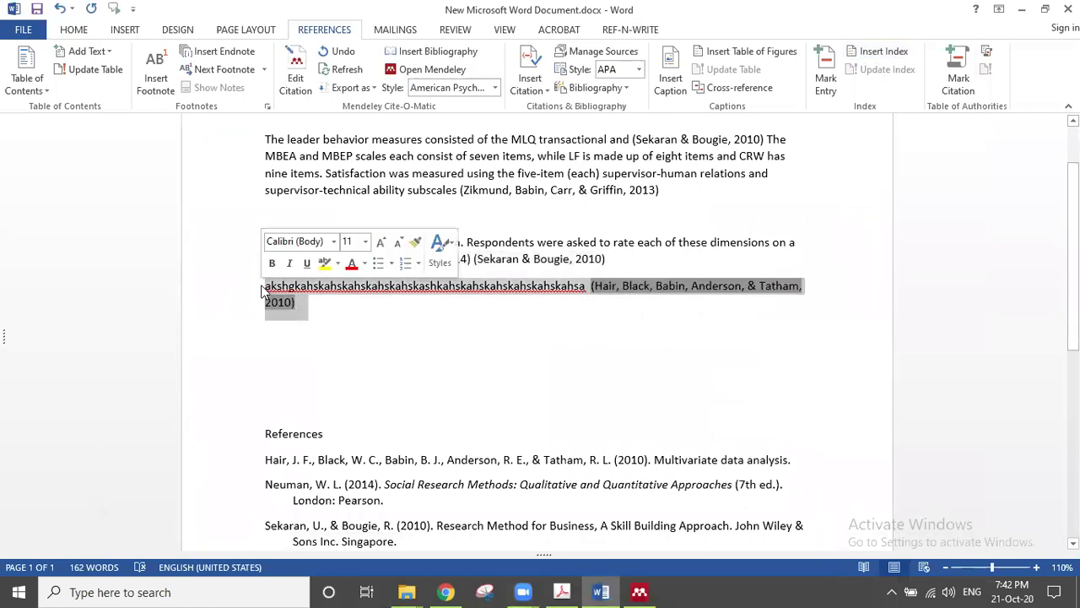
key("Delete")
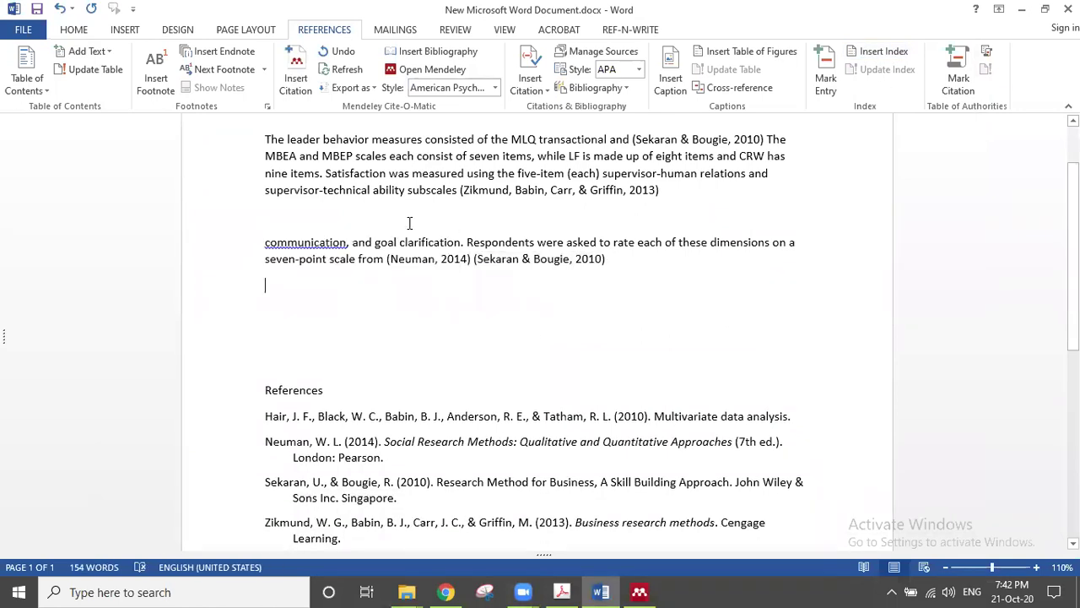
left_click(306, 87)
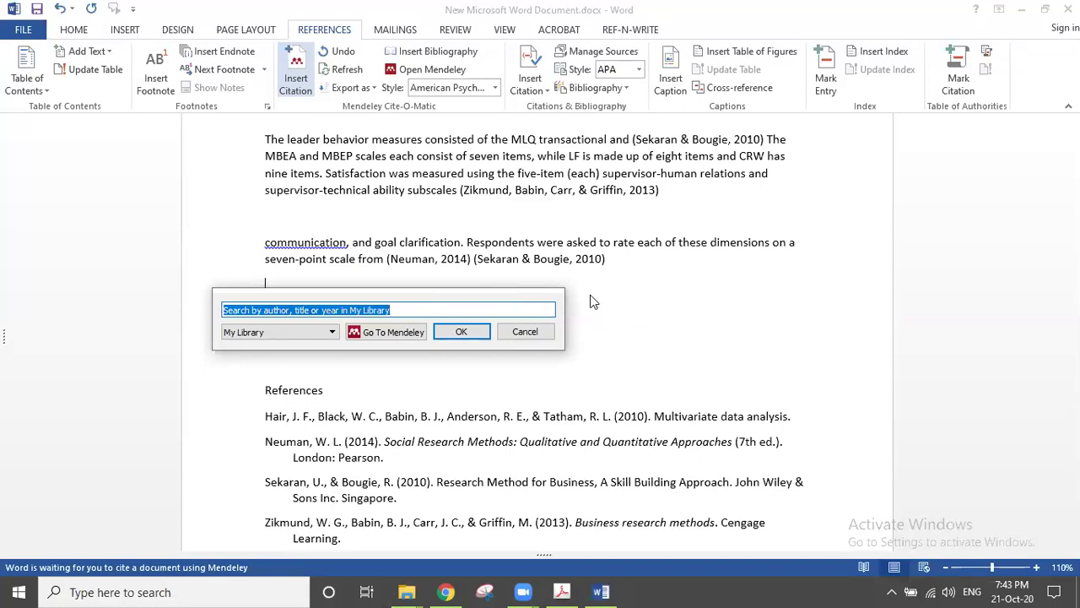
left_click(545, 331)
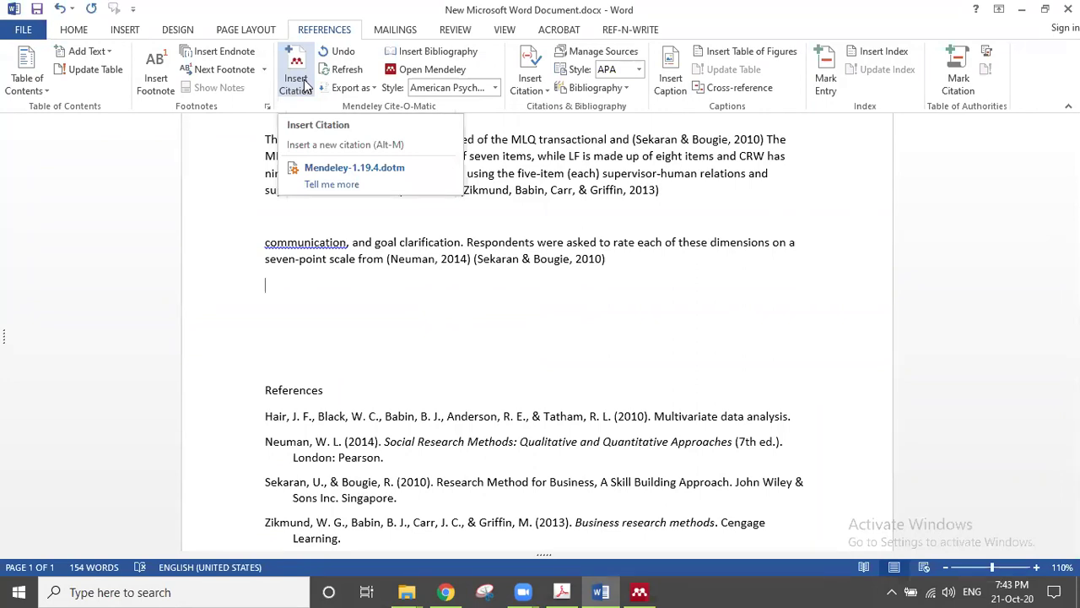
Step: Minimize Word, then briefly restore and minimize Mendeley Desktop to reveal the desktop
left_click(1021, 9)
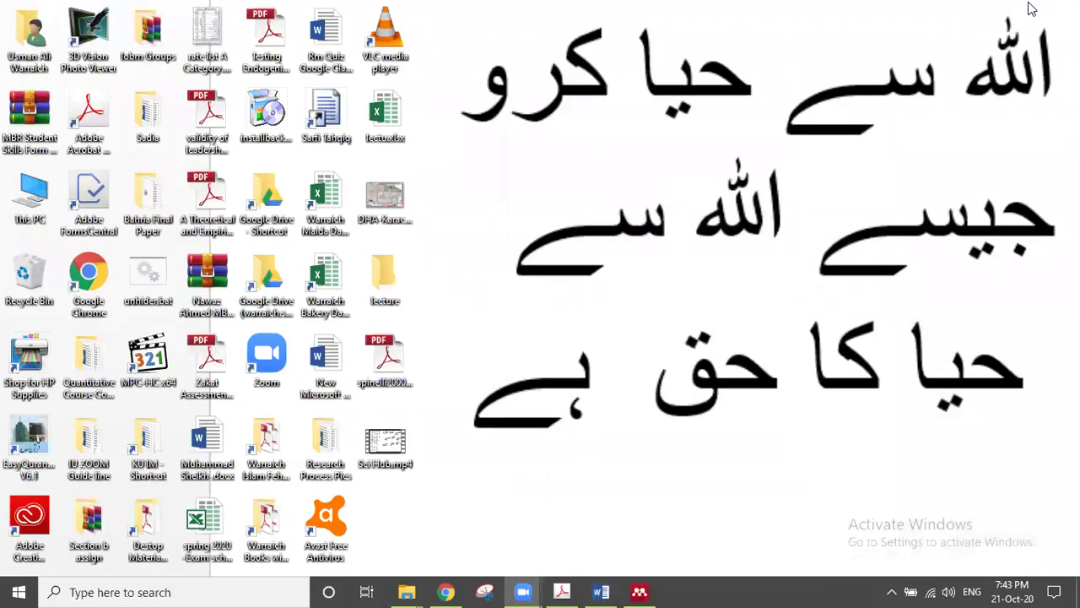
left_click(640, 590)
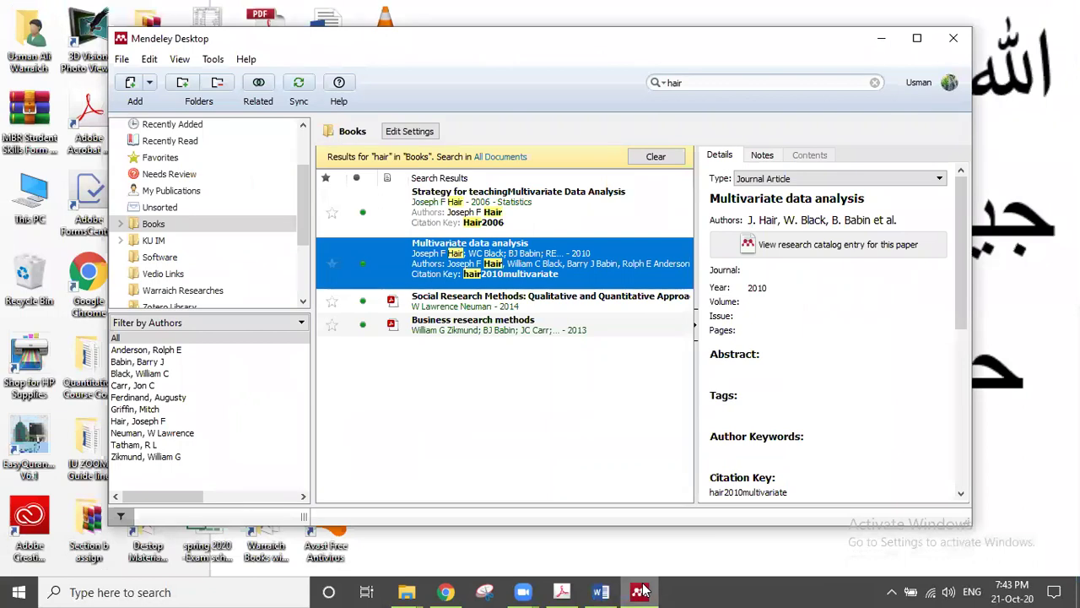
left_click(640, 591)
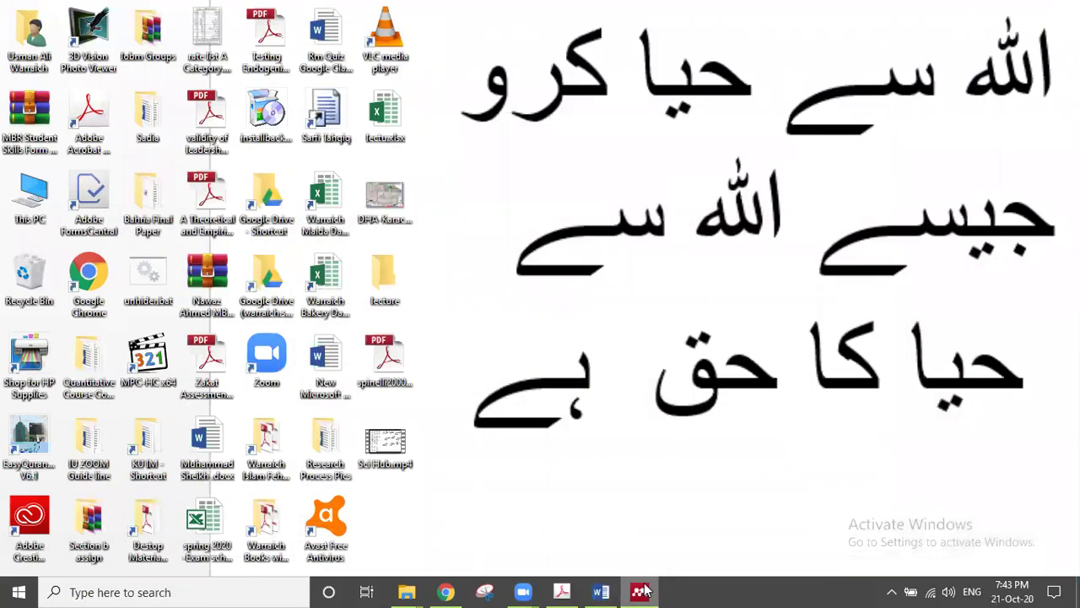